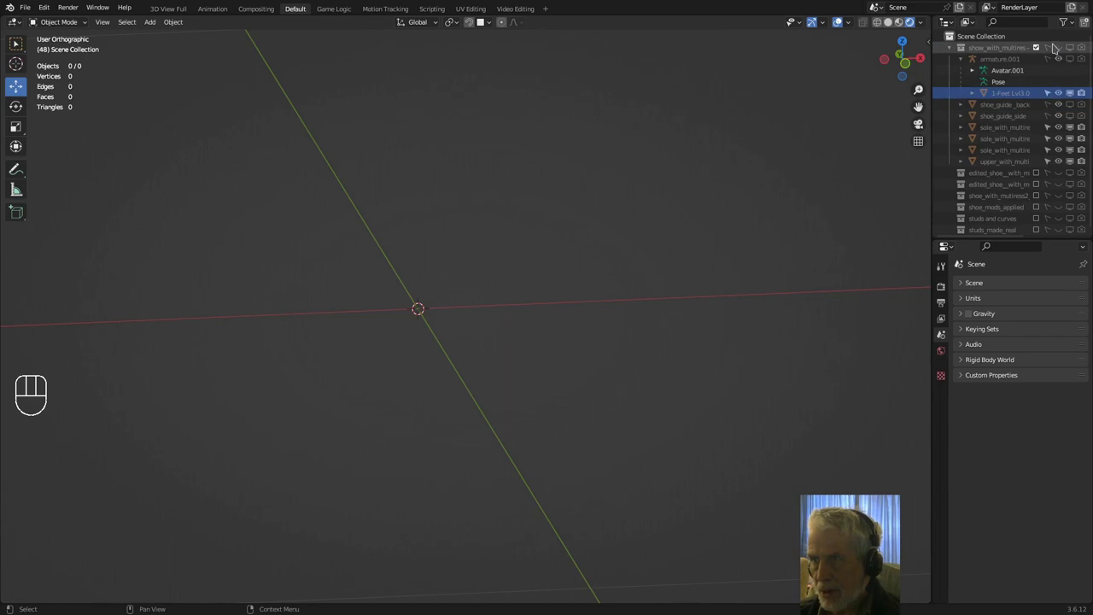
# Turn on viewport visibility for the shoe_with_multires collection and hide the green feet mesh.
pyautogui.click(1054, 50)
pyautogui.click(1057, 49)
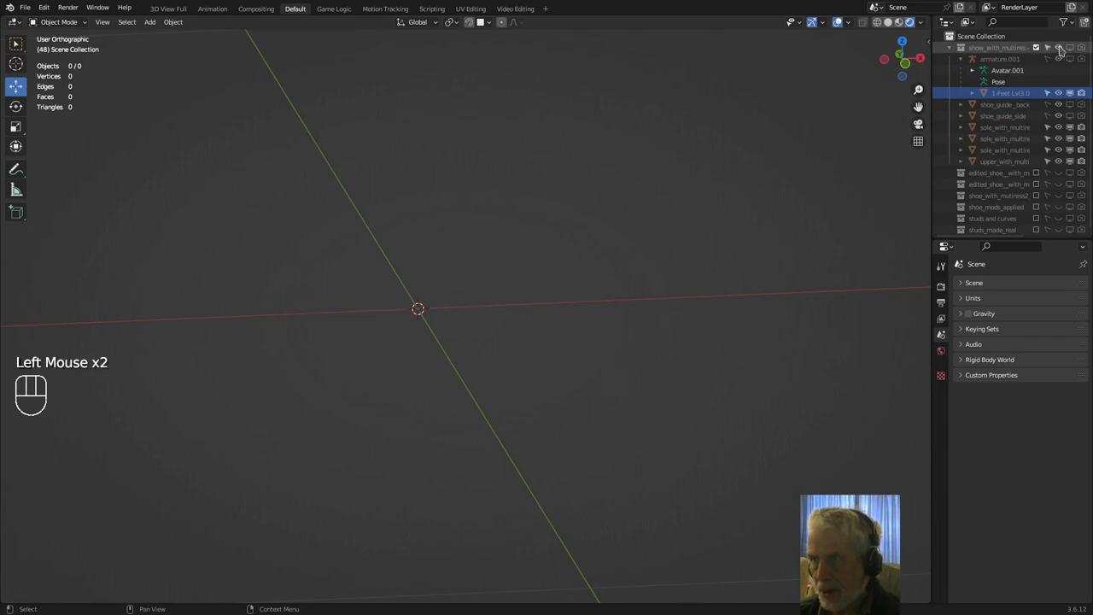
pyautogui.click(1070, 49)
pyautogui.click(453, 220)
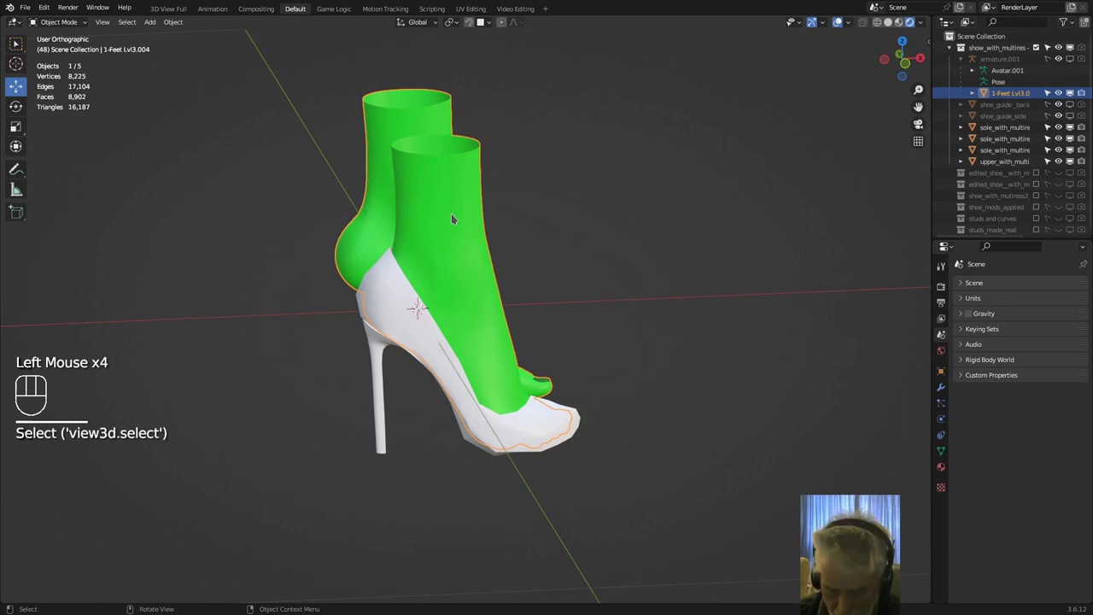
pyautogui.press('h')
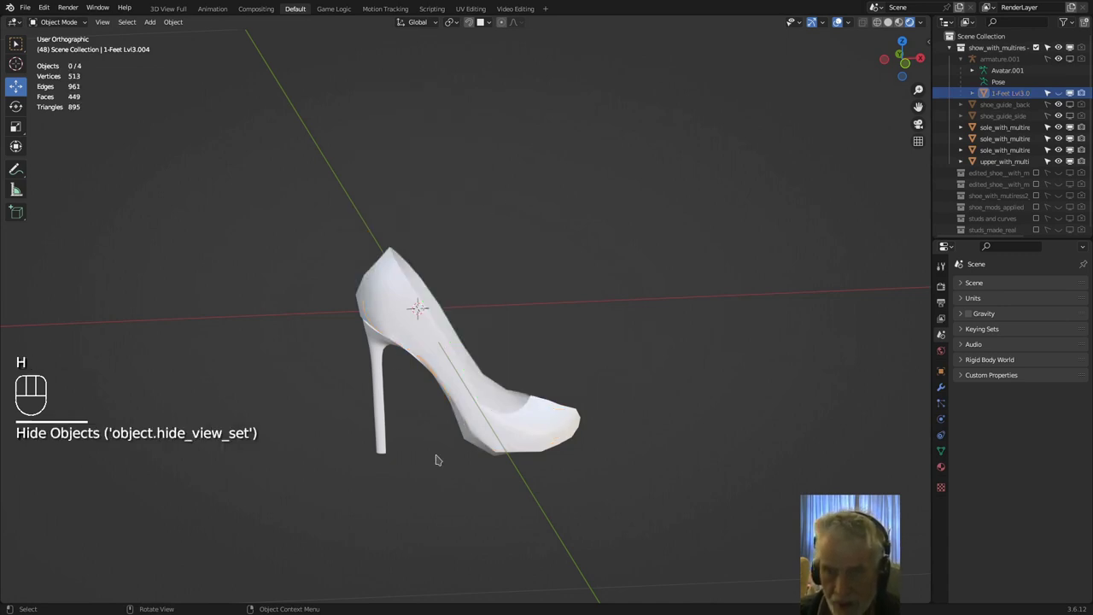
# Select the shoe's upper_with_multires object and put it in Edit Mode.
pyautogui.scroll(2, 435, 460)
pyautogui.moveTo(439, 450); pyautogui.dragTo(476, 282, button='middle')
pyautogui.click(466, 276)
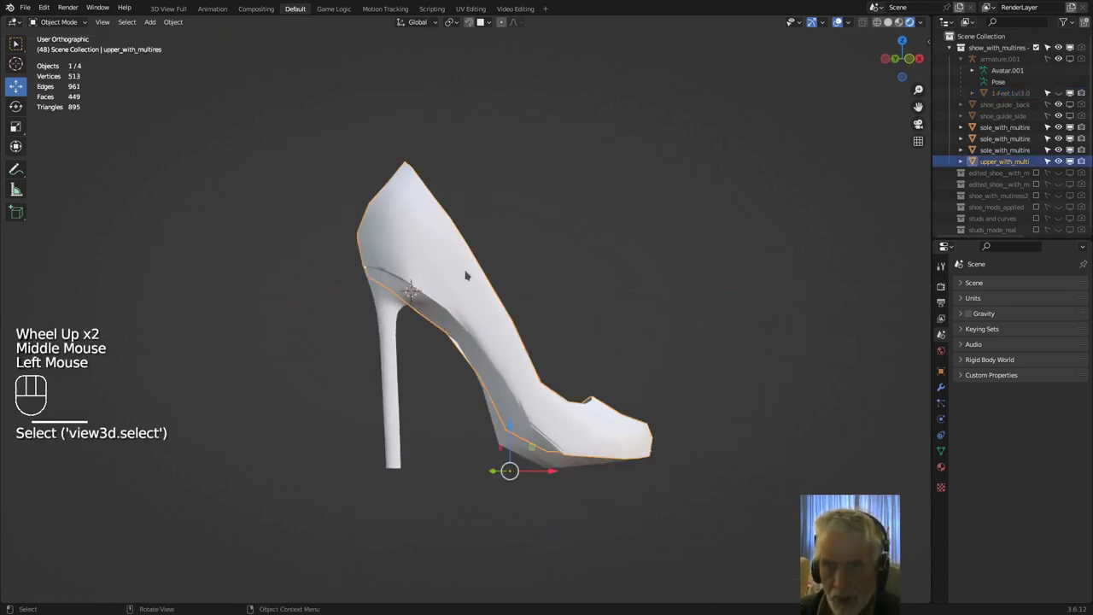
pyautogui.click(60, 22)
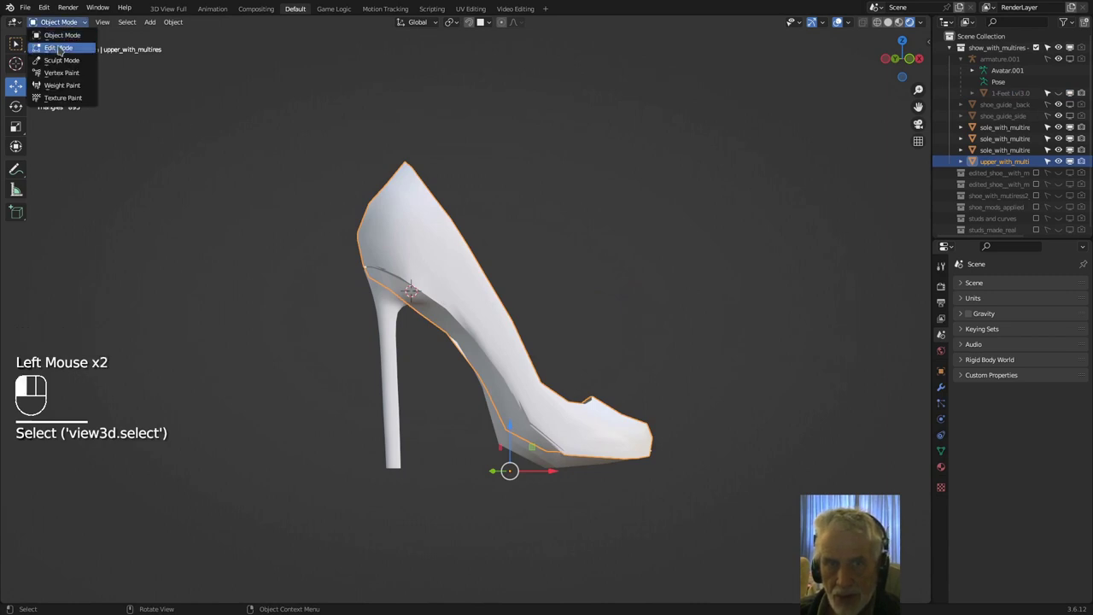
pyautogui.click(60, 45)
# Examine the face layout of the shoe upper's mesh from the side, heel and toe.
pyautogui.moveTo(411, 240); pyautogui.dragTo(290, 277, button='middle')
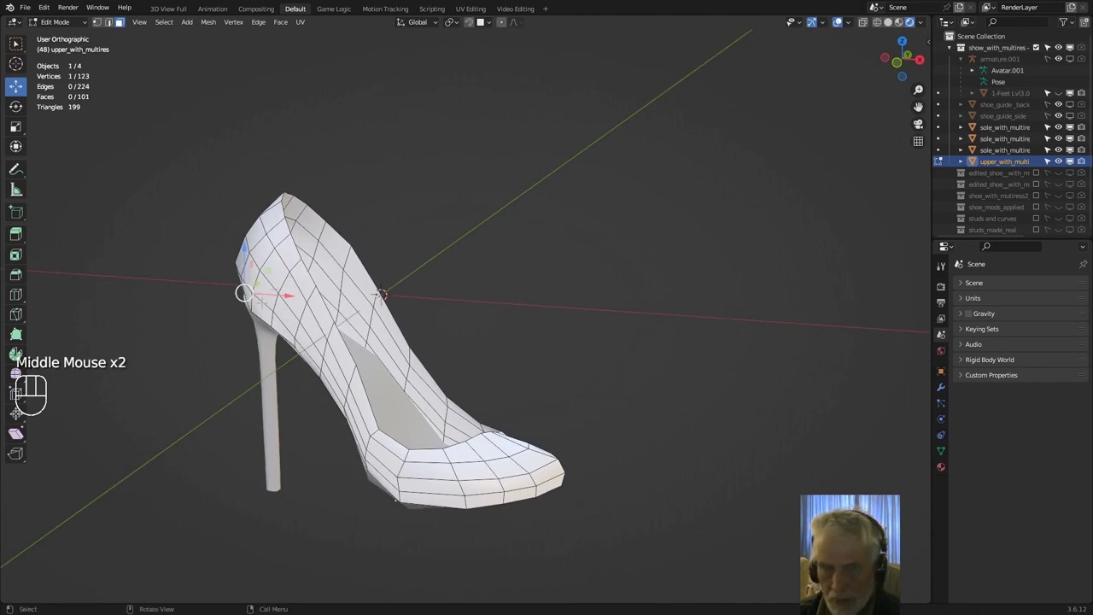
pyautogui.moveTo(290, 316); pyautogui.dragTo(360, 264, button='middle')
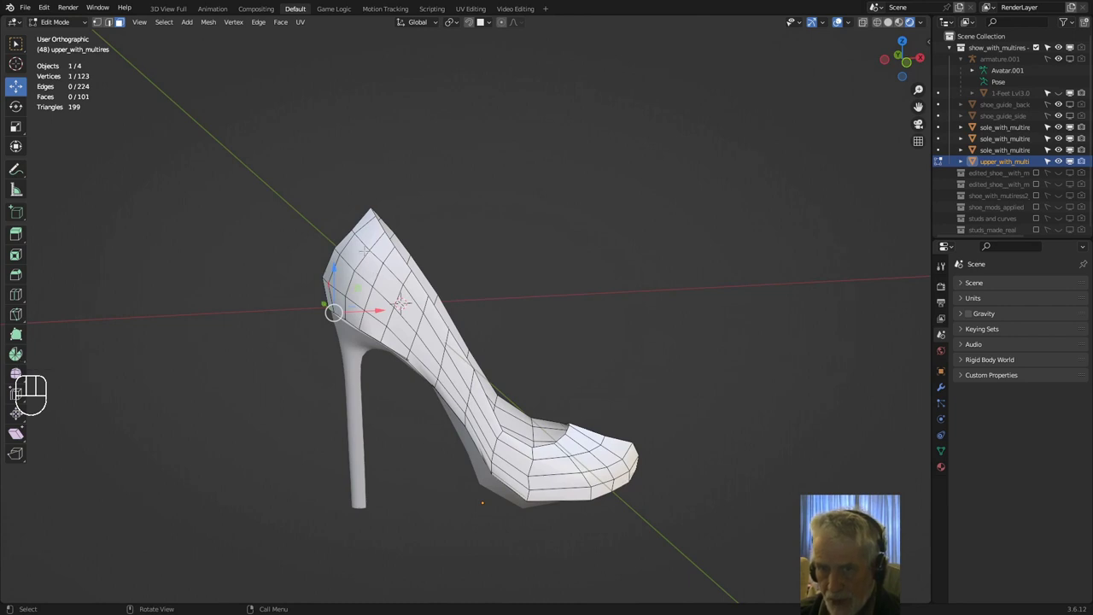
pyautogui.moveTo(413, 340); pyautogui.dragTo(493, 471, button='middle')
pyautogui.scroll(2, 448, 437)
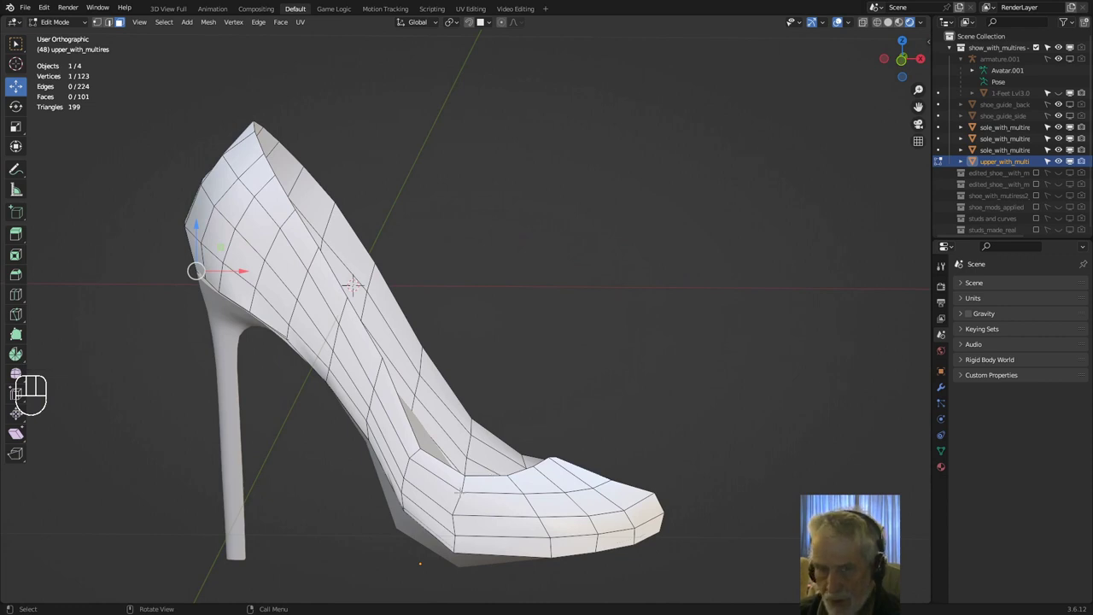
pyautogui.moveTo(439, 475); pyautogui.dragTo(477, 490, button='middle')
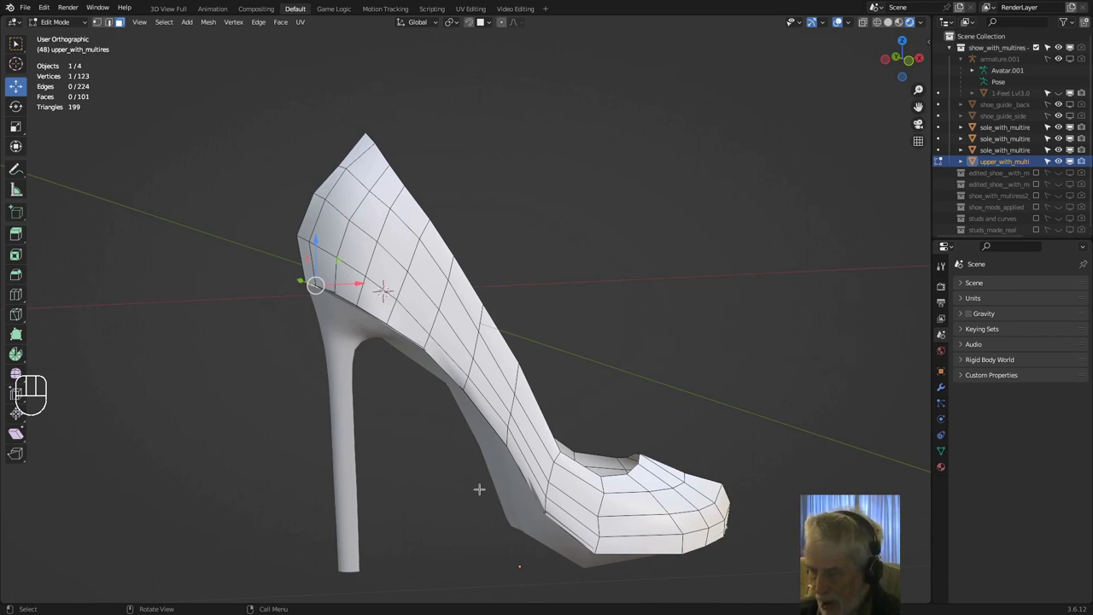
pyautogui.moveTo(471, 325); pyautogui.dragTo(451, 328, button='middle')
pyautogui.moveTo(362, 291); pyautogui.dragTo(369, 279, button='middle')
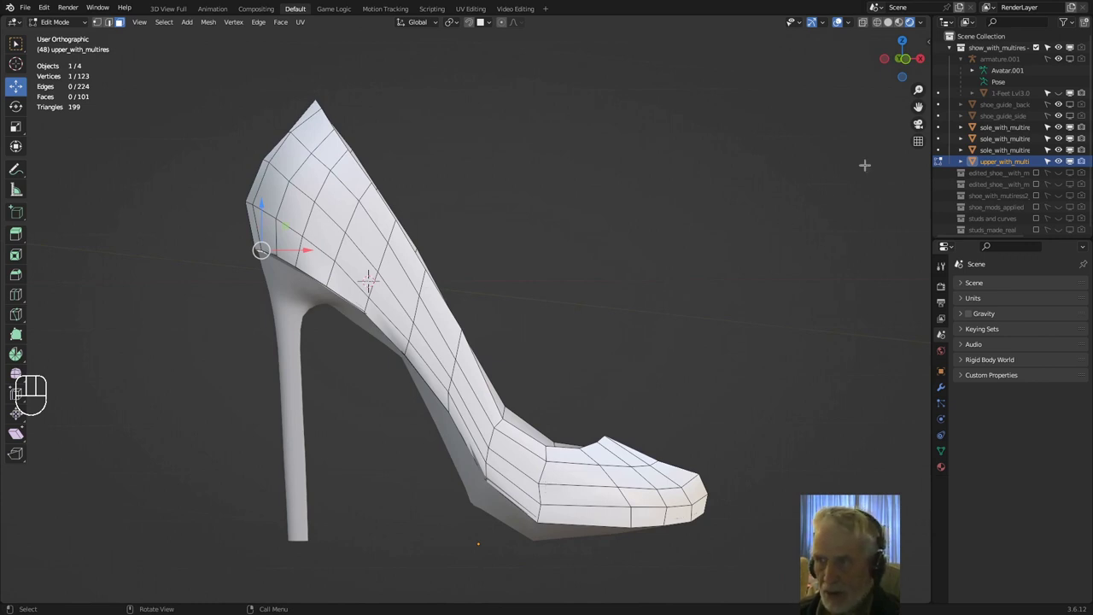
# Exclude the open shoe collection from the scene and add a new collection named demo.
pyautogui.click(1036, 47)
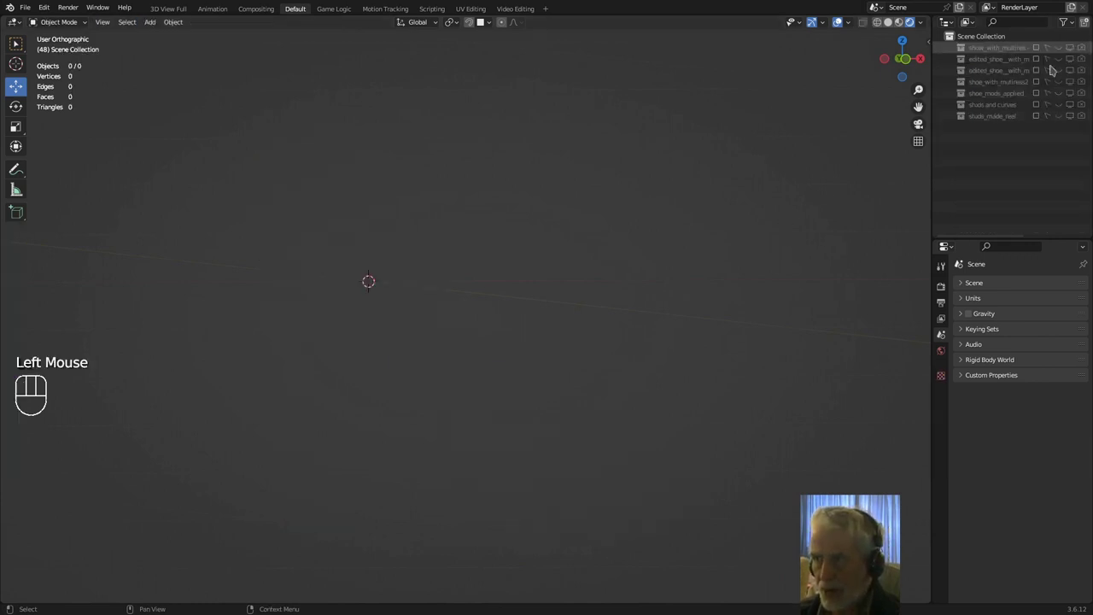
pyautogui.moveTo(786, 262); pyautogui.dragTo(132, 452, button='middle')
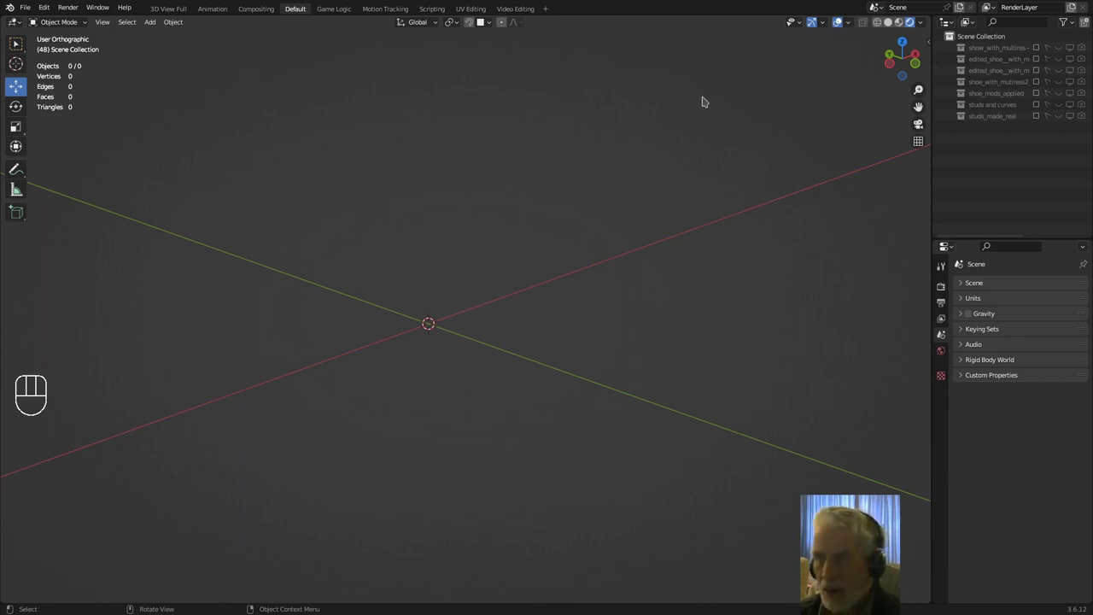
pyautogui.click(1087, 24)
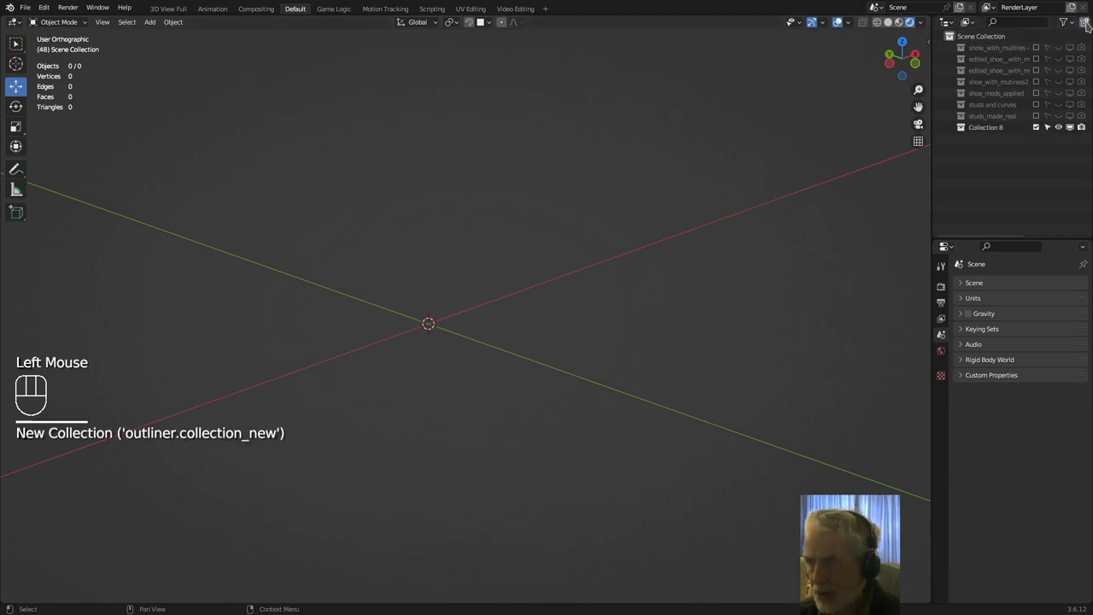
pyautogui.doubleClick(997, 127)
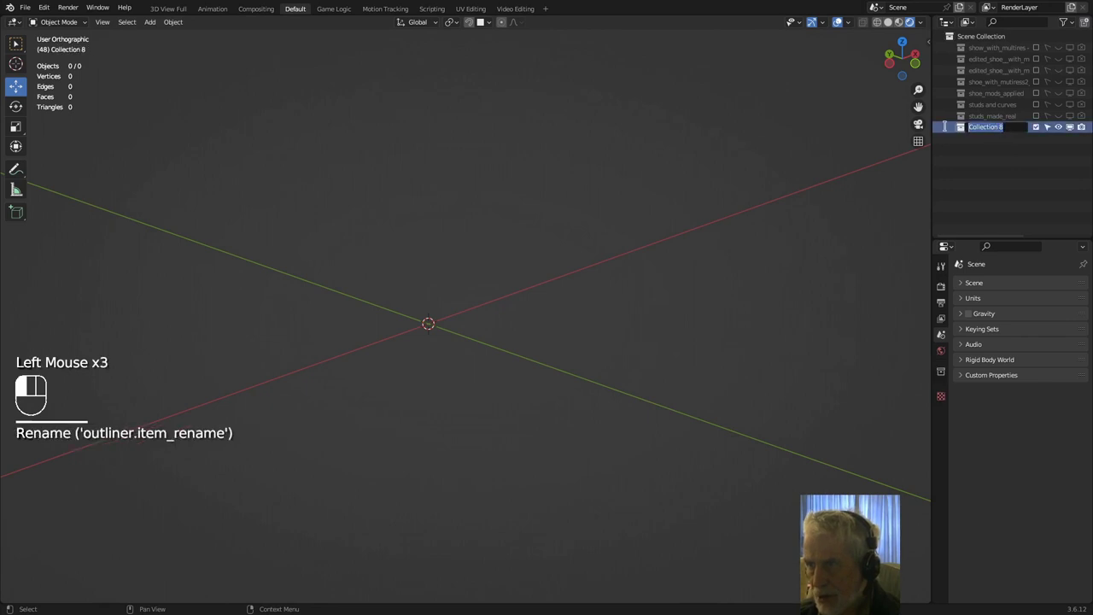
pyautogui.write('dem')
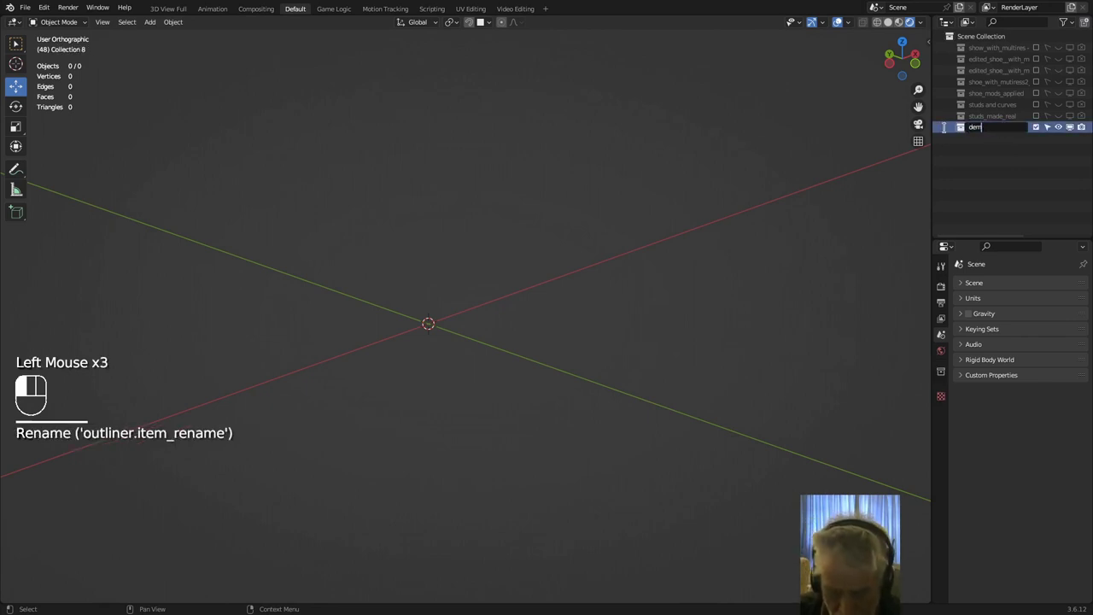
pyautogui.write('o')
pyautogui.click(944, 126)
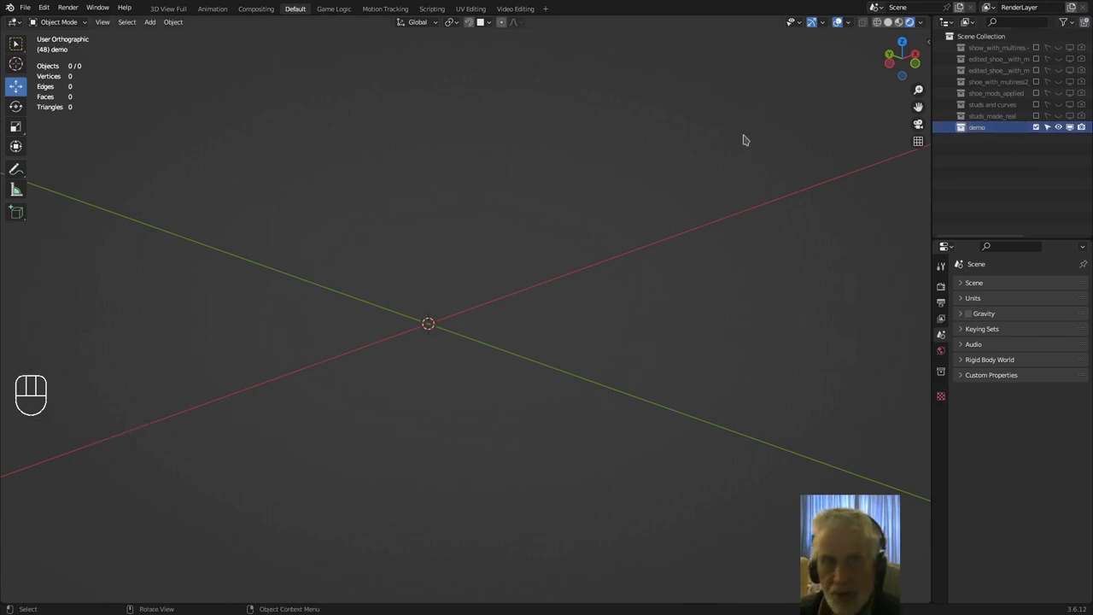
# Add a UV sphere with 32 segments and 16 rings at the origin and scale it to about 0.033.
pyautogui.click(150, 22)
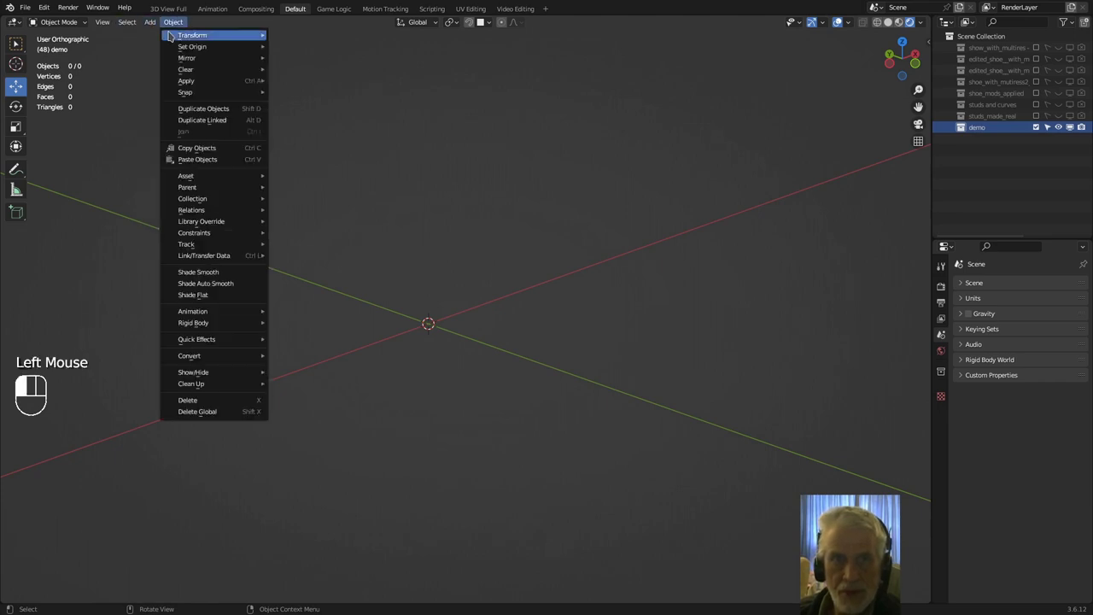
pyautogui.moveTo(164, 36)
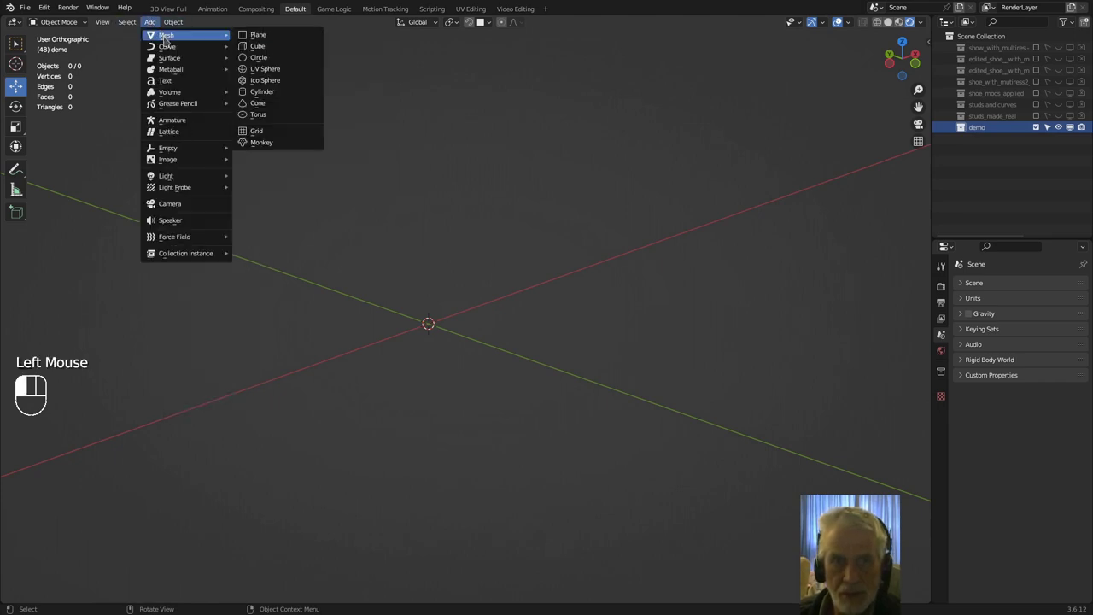
pyautogui.click(265, 69)
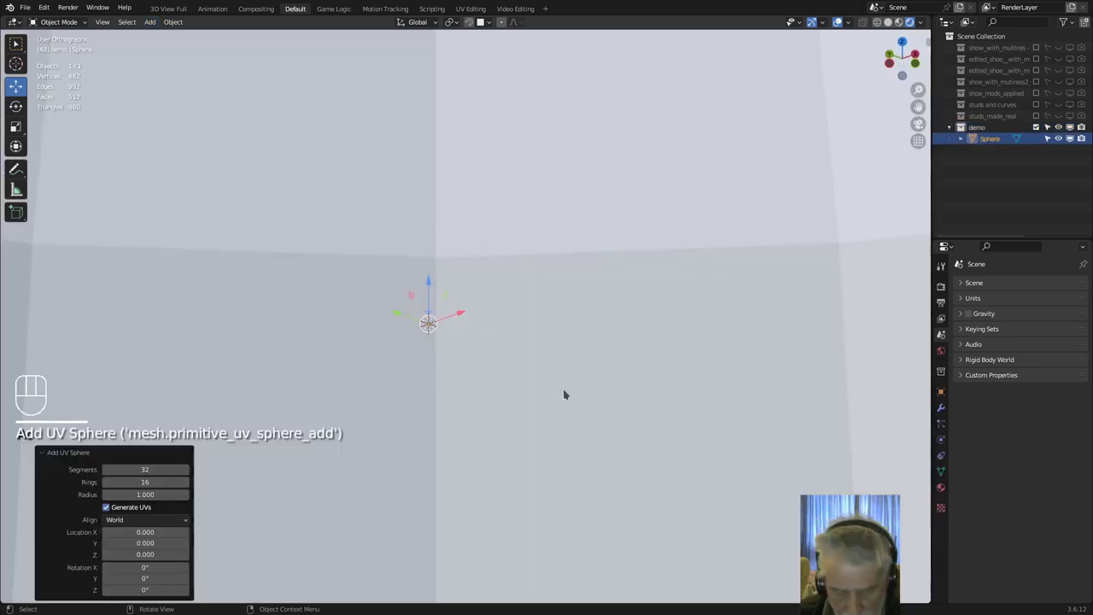
pyautogui.press('s')
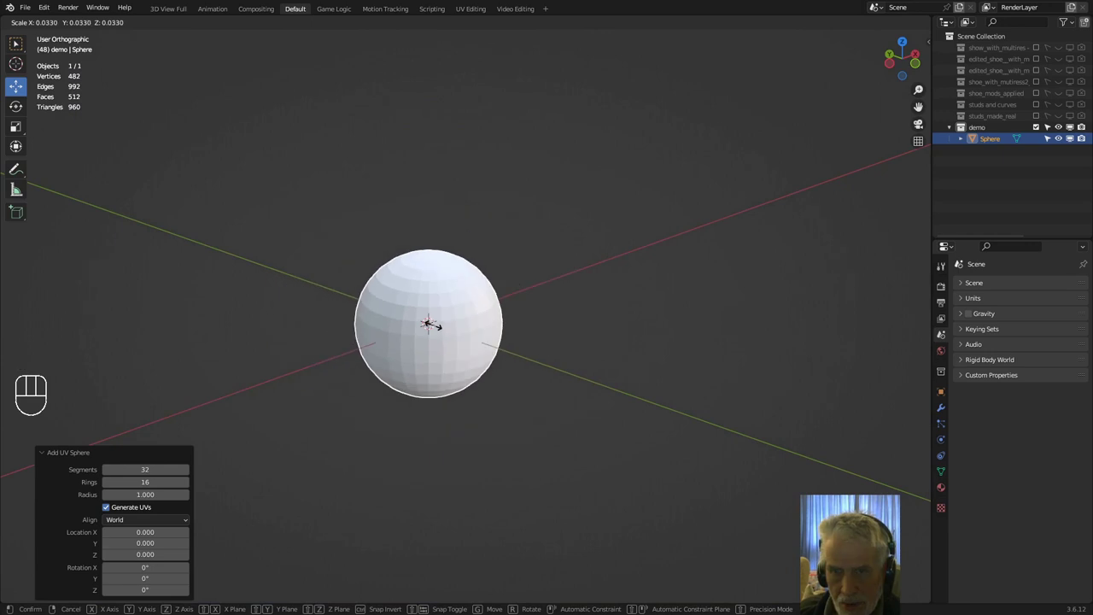
pyautogui.click(434, 325)
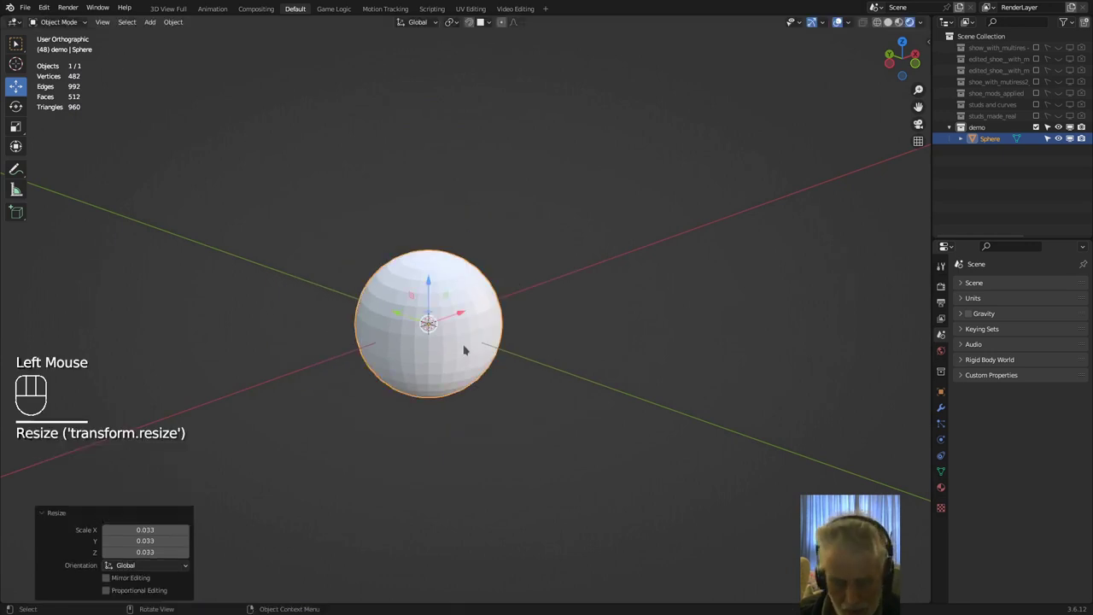
# Apply smooth shading to all faces of the sphere in Edit Mode and return to Object Mode.
pyautogui.click(72, 23)
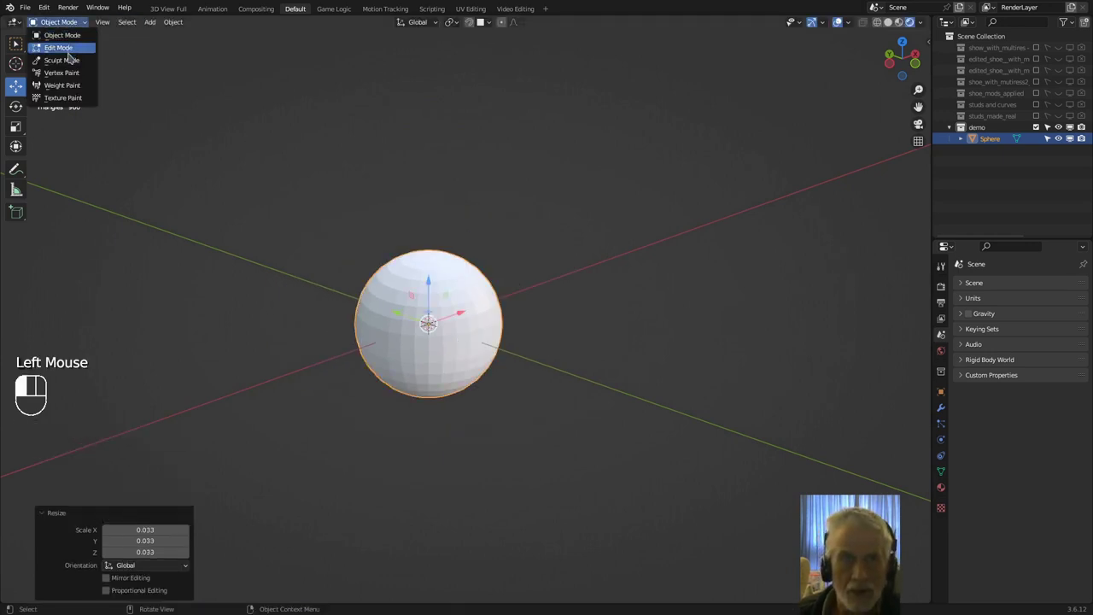
pyautogui.click(64, 49)
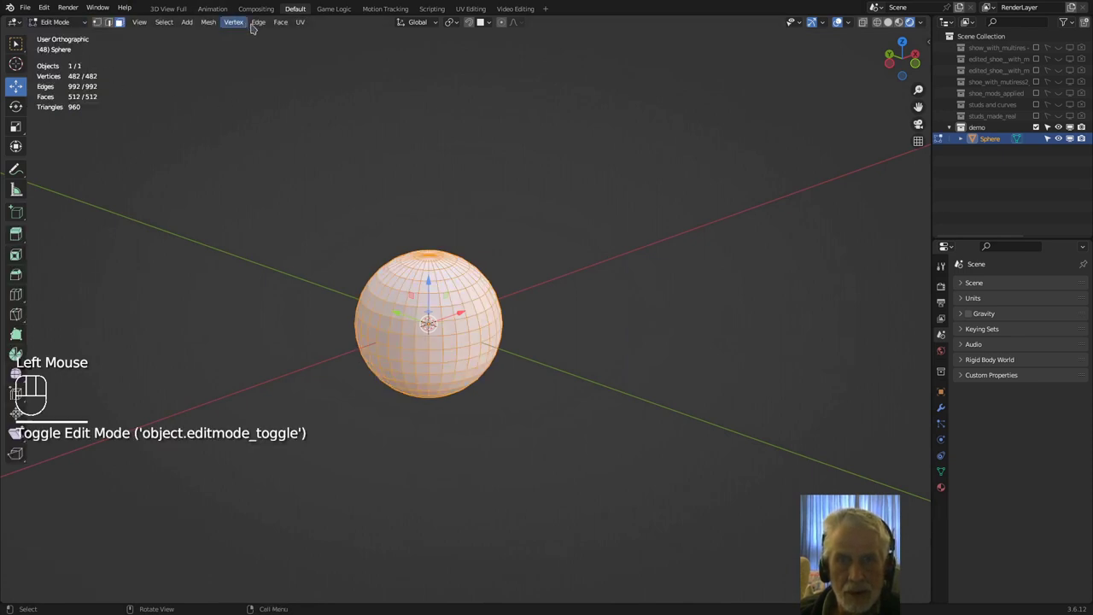
pyautogui.click(208, 22)
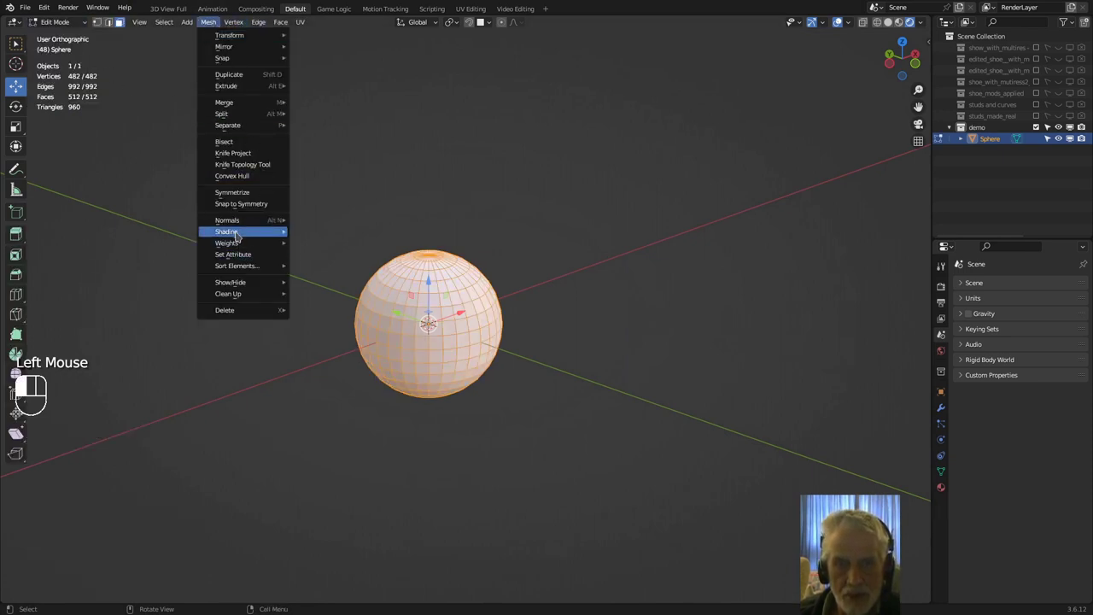
pyautogui.moveTo(237, 236)
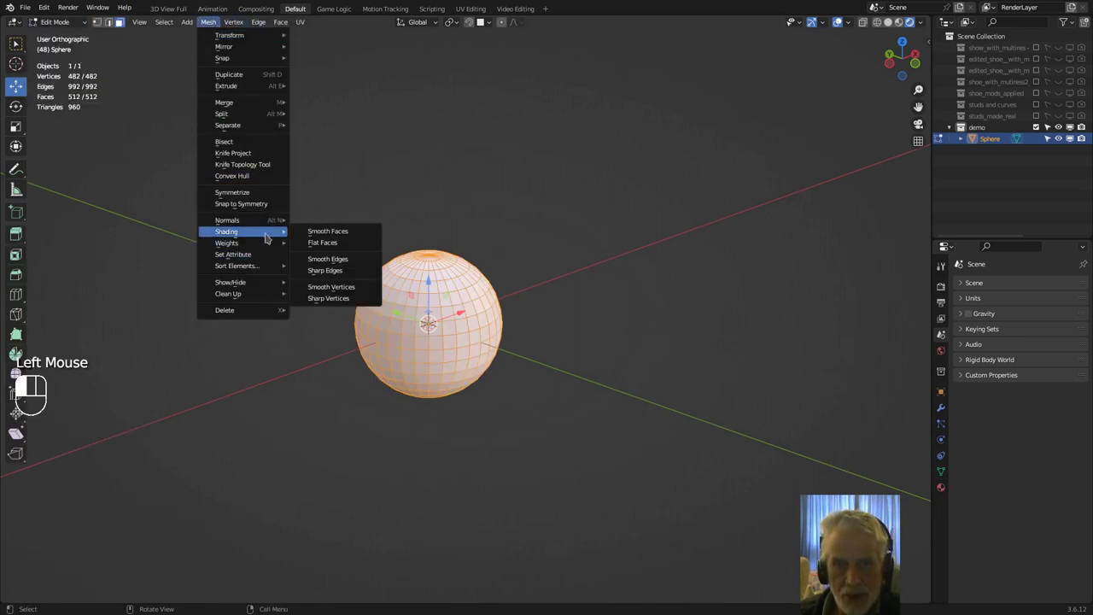
pyautogui.click(329, 234)
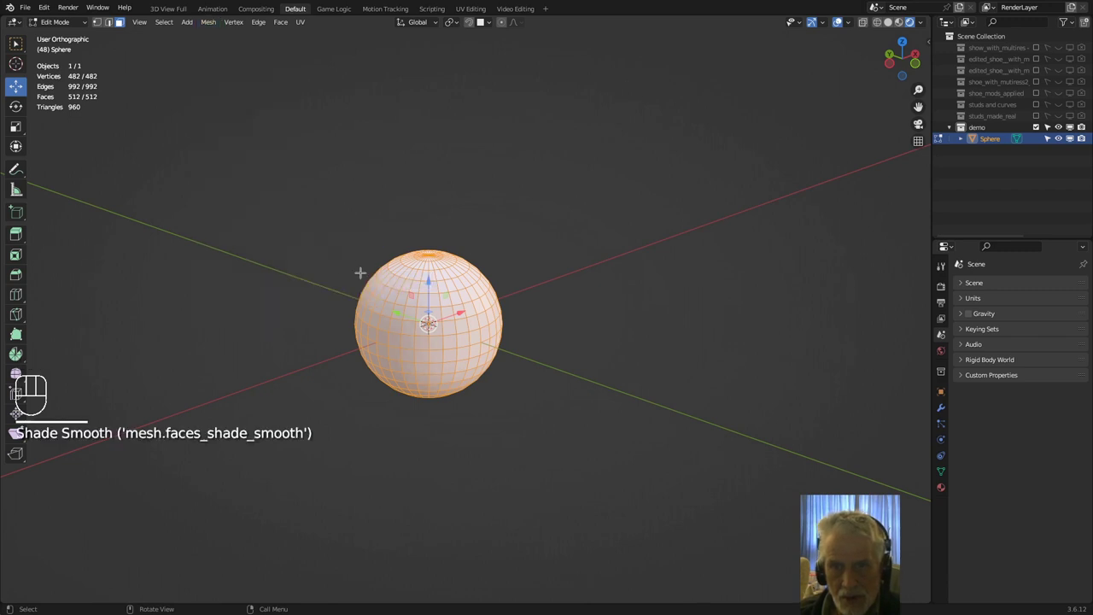
pyautogui.click(55, 21)
pyautogui.click(58, 35)
# Apply all transforms to the sphere.
pyautogui.click(174, 22)
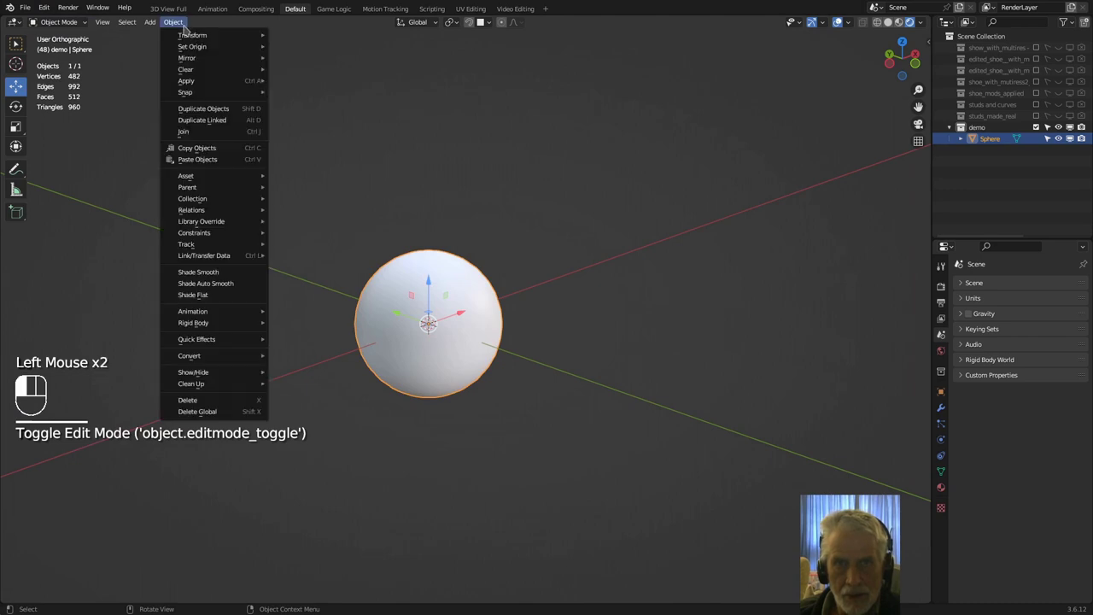
pyautogui.moveTo(190, 37)
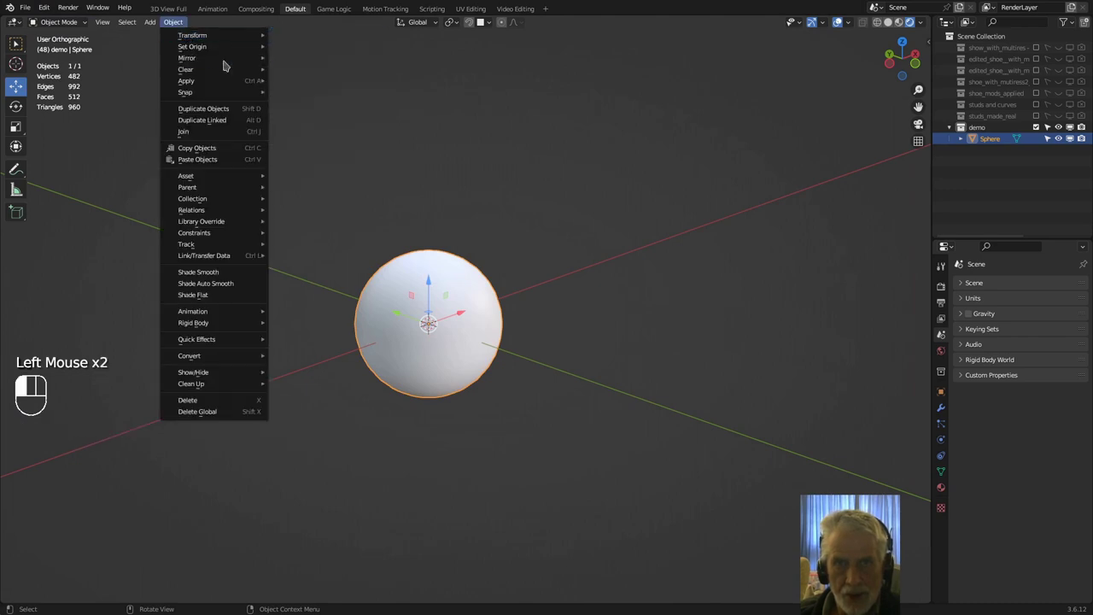
pyautogui.moveTo(210, 86)
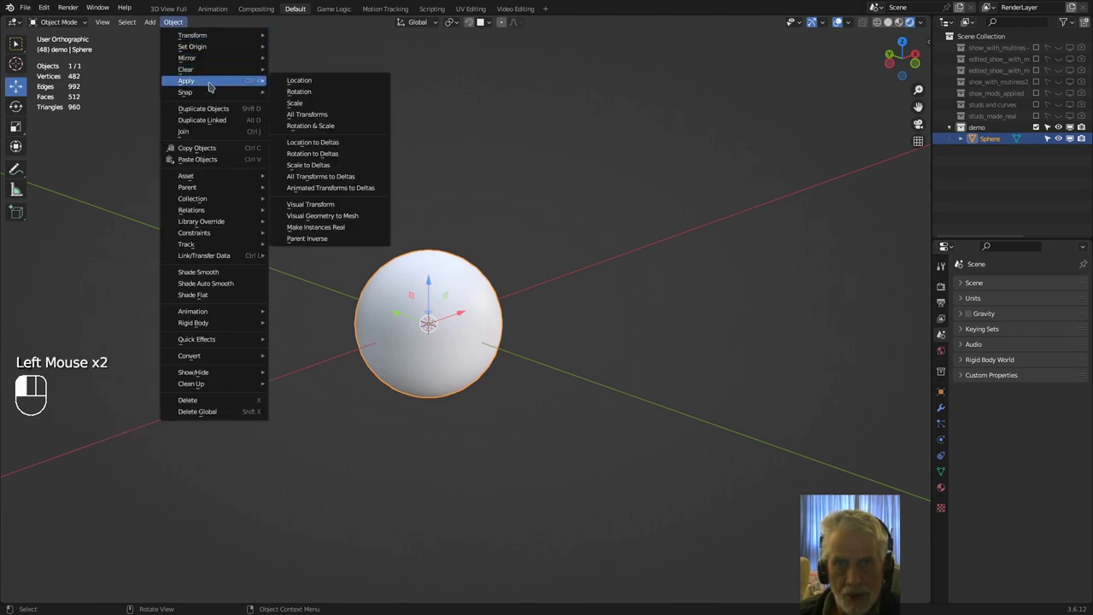
pyautogui.click(317, 115)
pyautogui.click(317, 122)
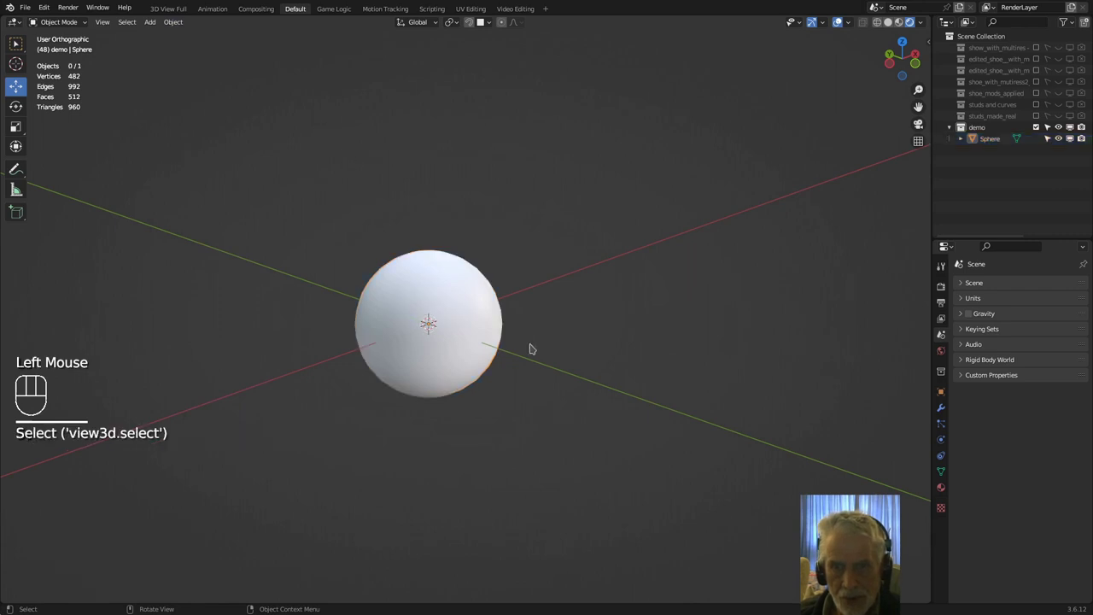
# Move the sphere about -0.052 along the X axis, away from the origin, and deselect it.
pyautogui.moveTo(530, 349); pyautogui.dragTo(495, 342, button='middle')
pyautogui.click(434, 305)
pyautogui.moveTo(433, 308); pyautogui.dragTo(359, 300)
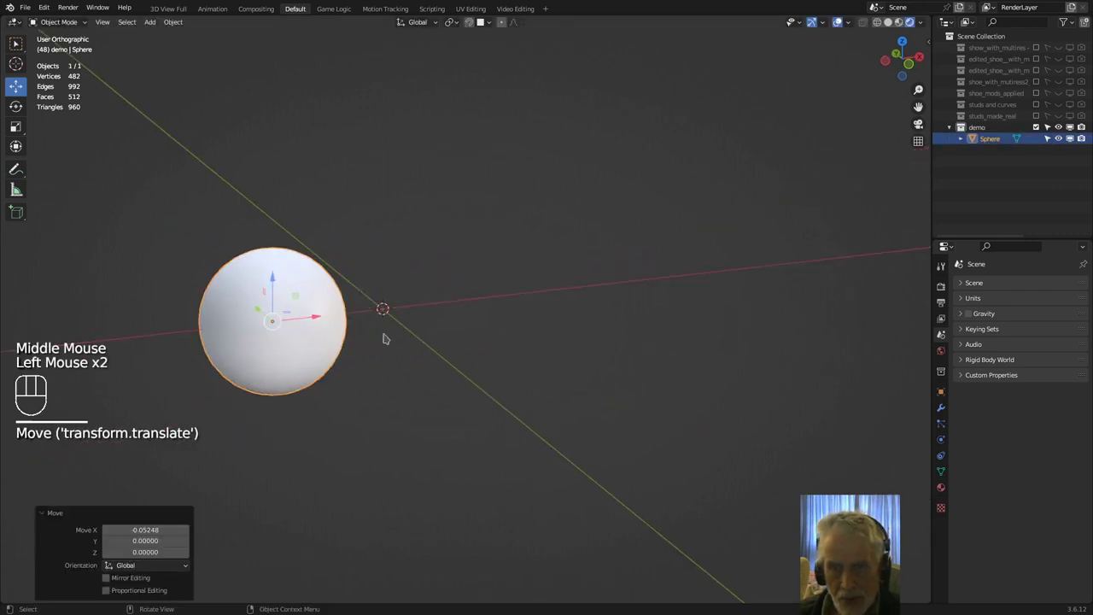
pyautogui.click(436, 421)
# Add a plane at the origin and scale it to about 0.010.
pyautogui.click(150, 22)
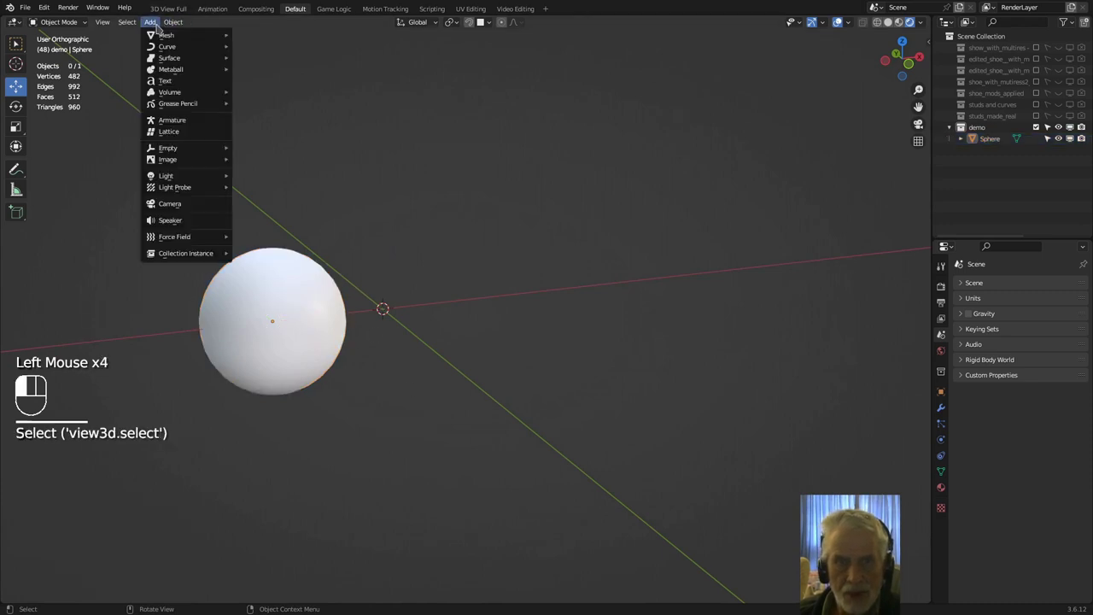
pyautogui.moveTo(165, 39)
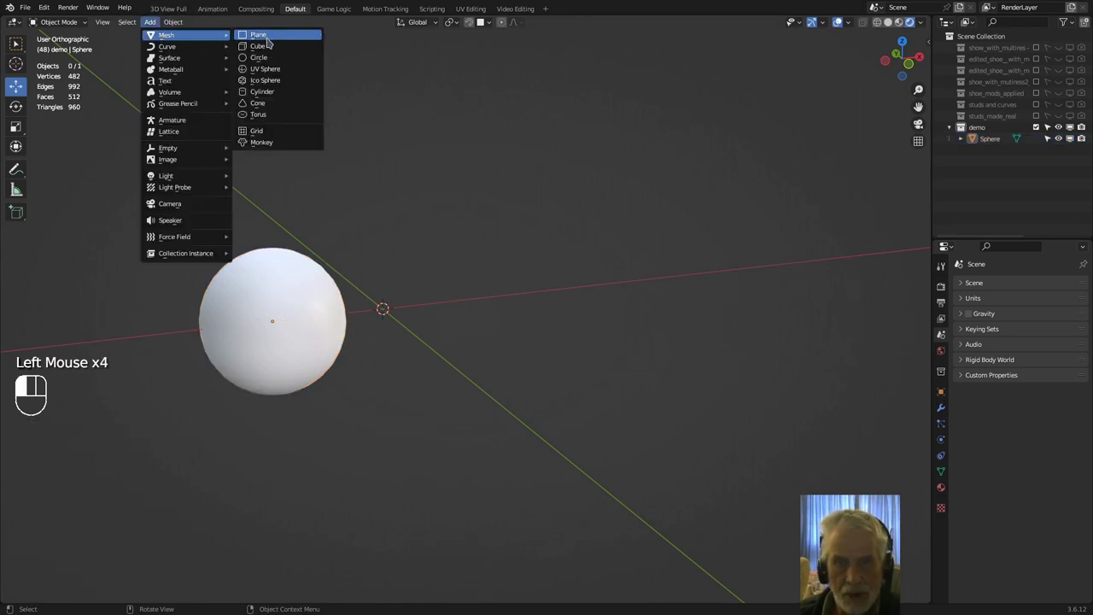
pyautogui.click(267, 38)
pyautogui.press('s')
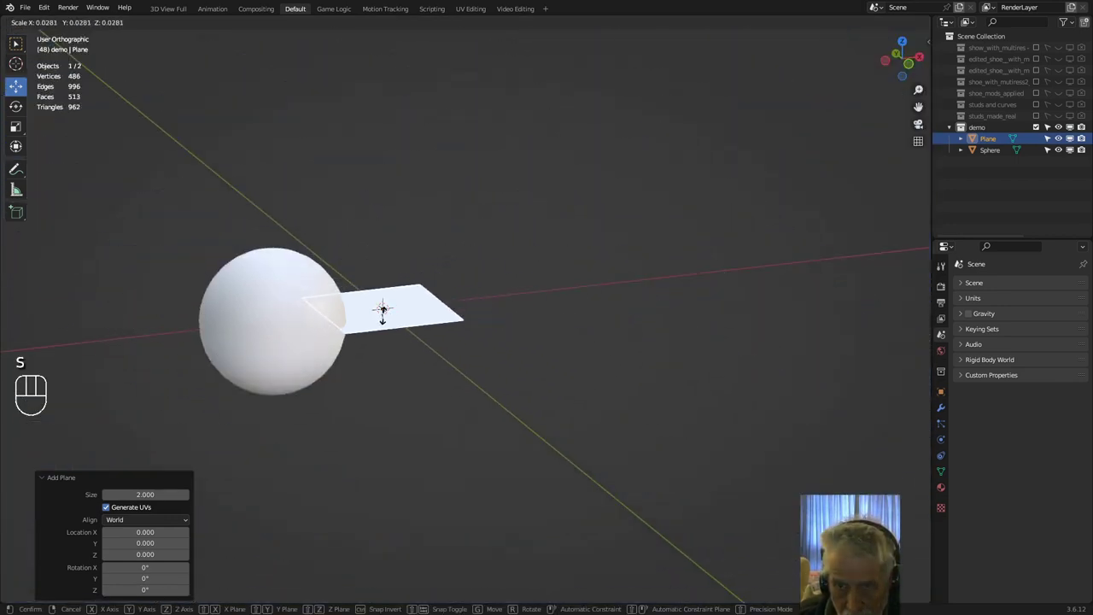
pyautogui.click(385, 312)
pyautogui.scroll(3, 406, 384)
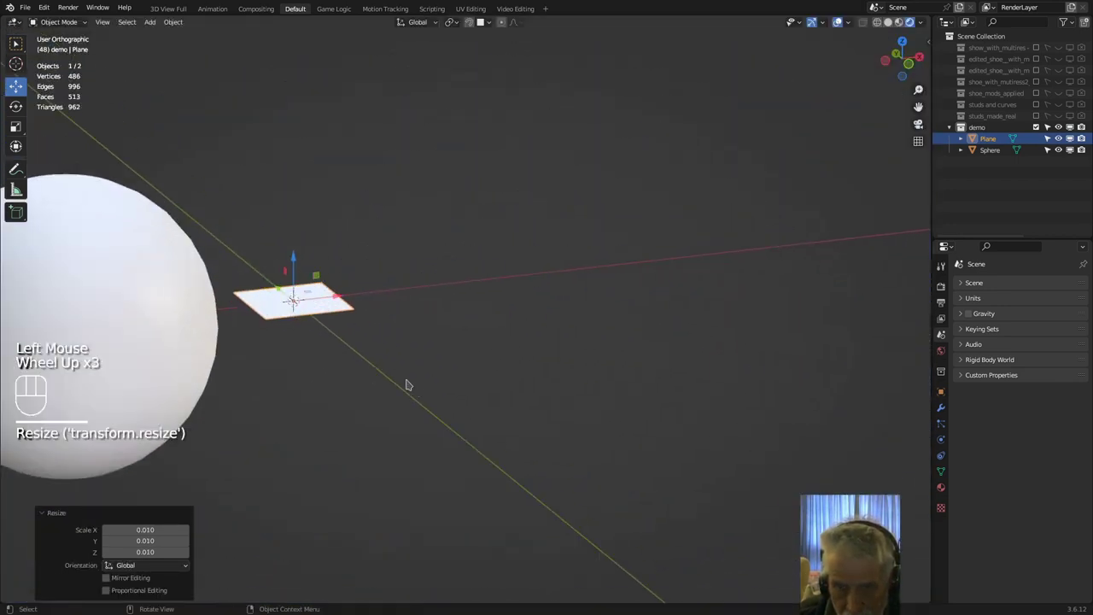
# Scale the small plane down by a factor of about 0.364, apply all transforms to it and deselect it.
pyautogui.press('s')
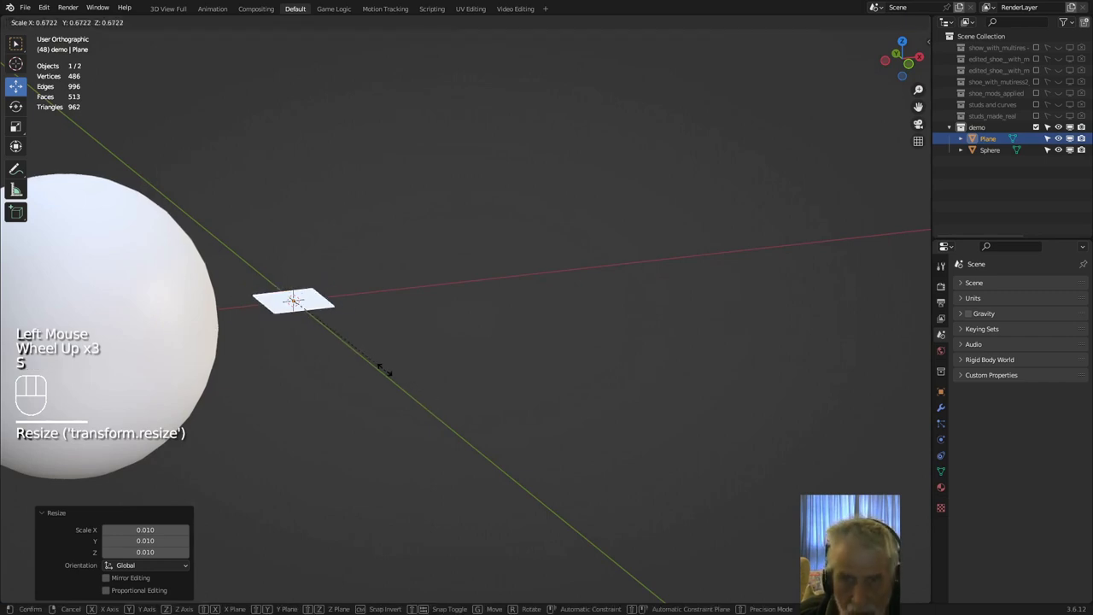
pyautogui.click(341, 346)
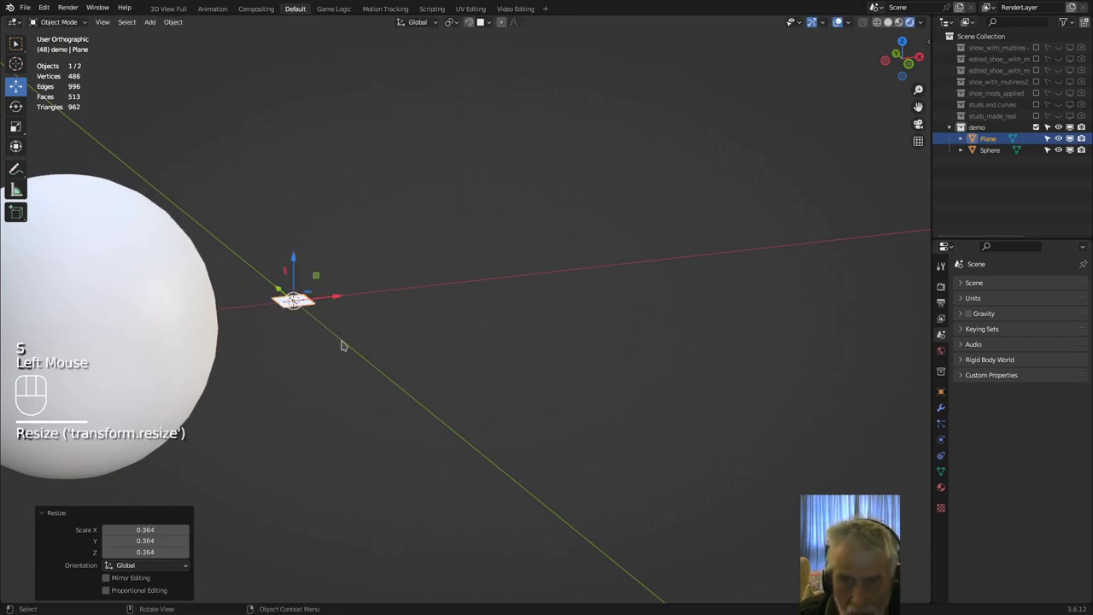
pyautogui.click(170, 23)
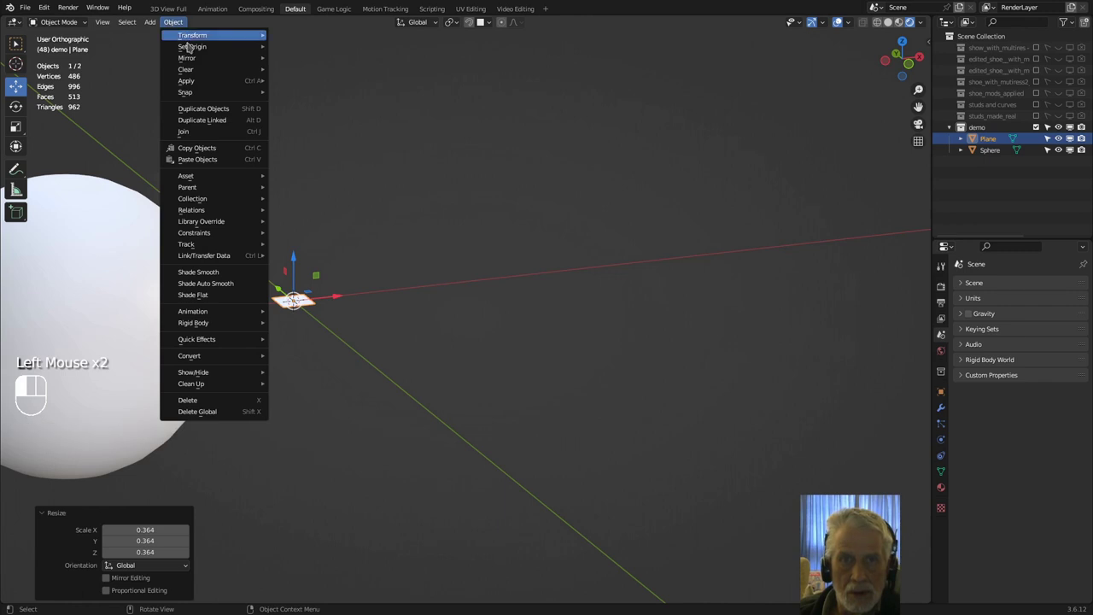
pyautogui.moveTo(237, 85)
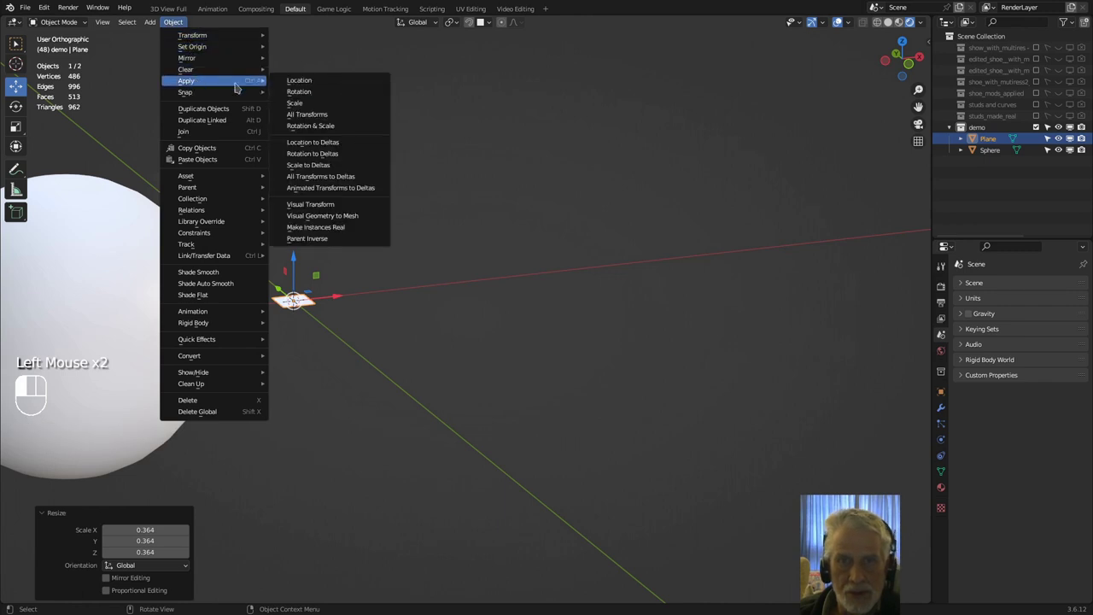
pyautogui.click(312, 115)
pyautogui.click(313, 344)
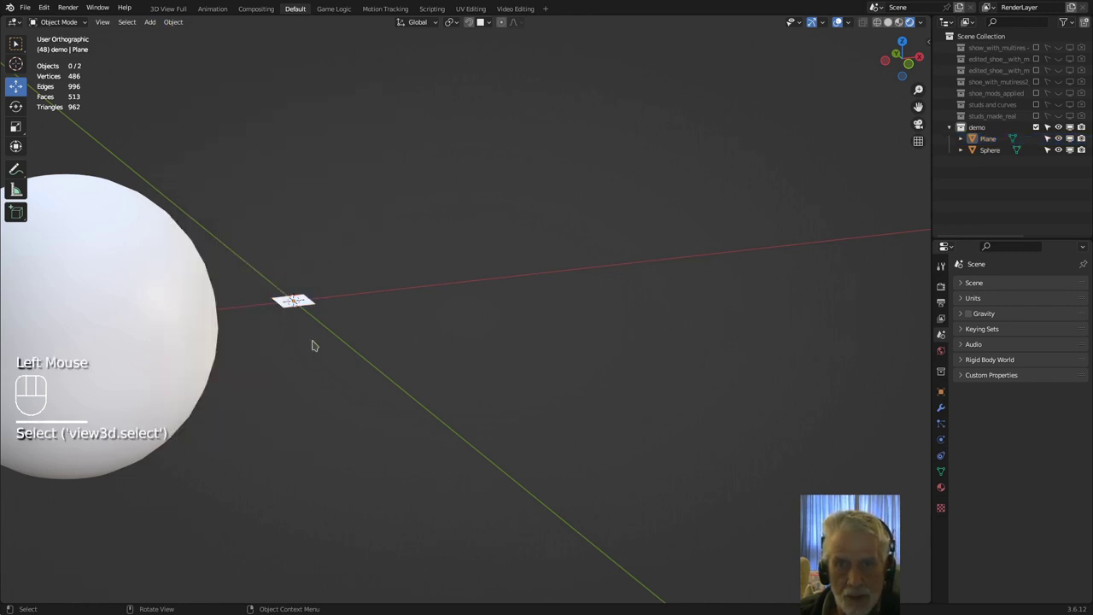
# Add a cube at the origin and scale it down until it is smaller than the small plane.
pyautogui.click(149, 22)
pyautogui.moveTo(160, 38)
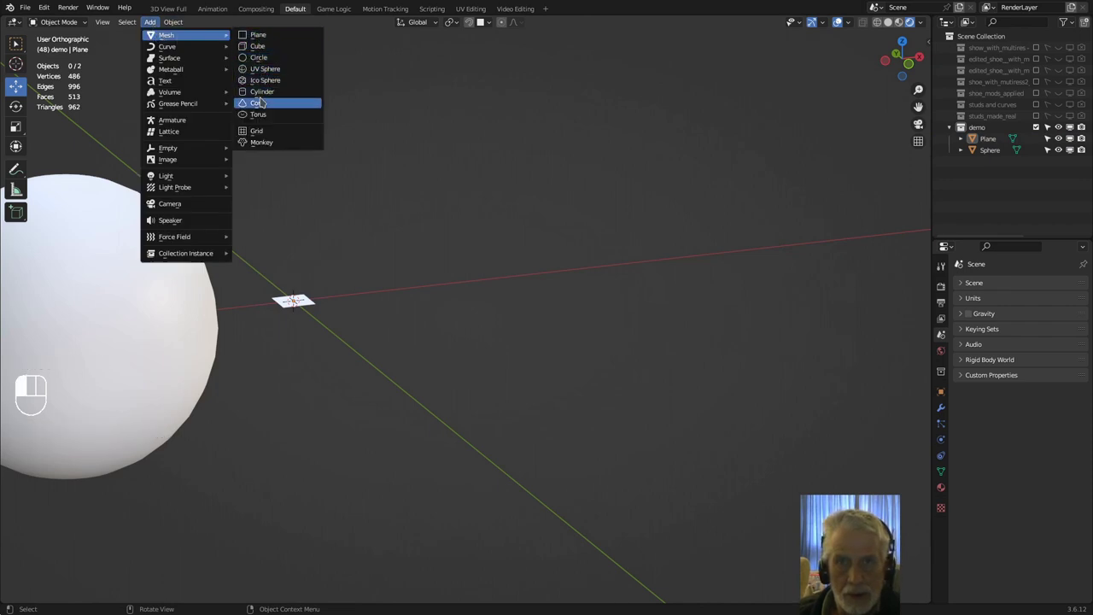
pyautogui.click(258, 45)
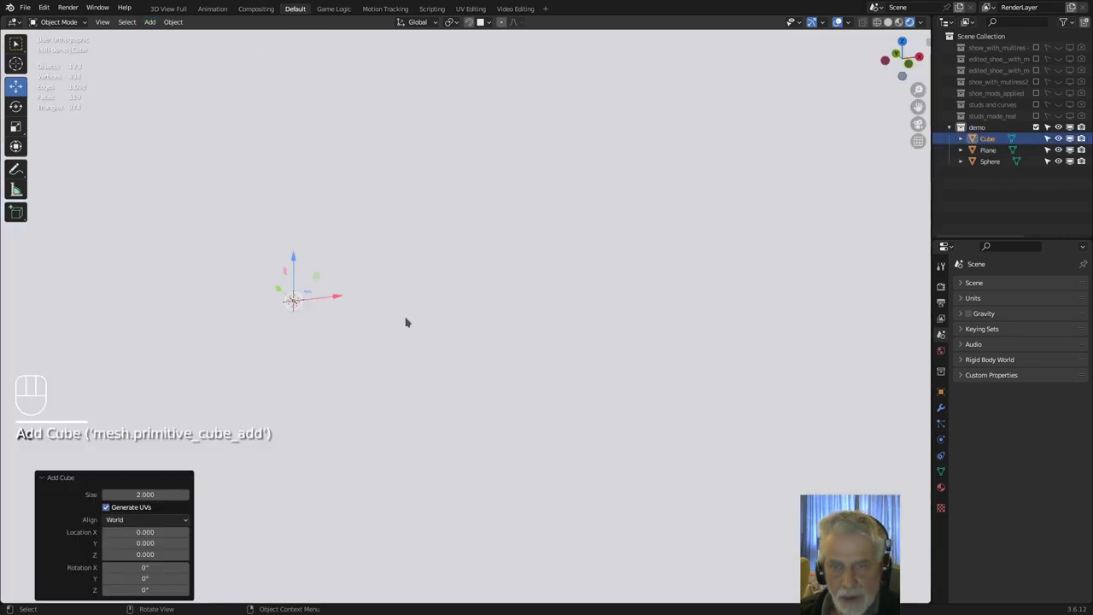
pyautogui.press('s')
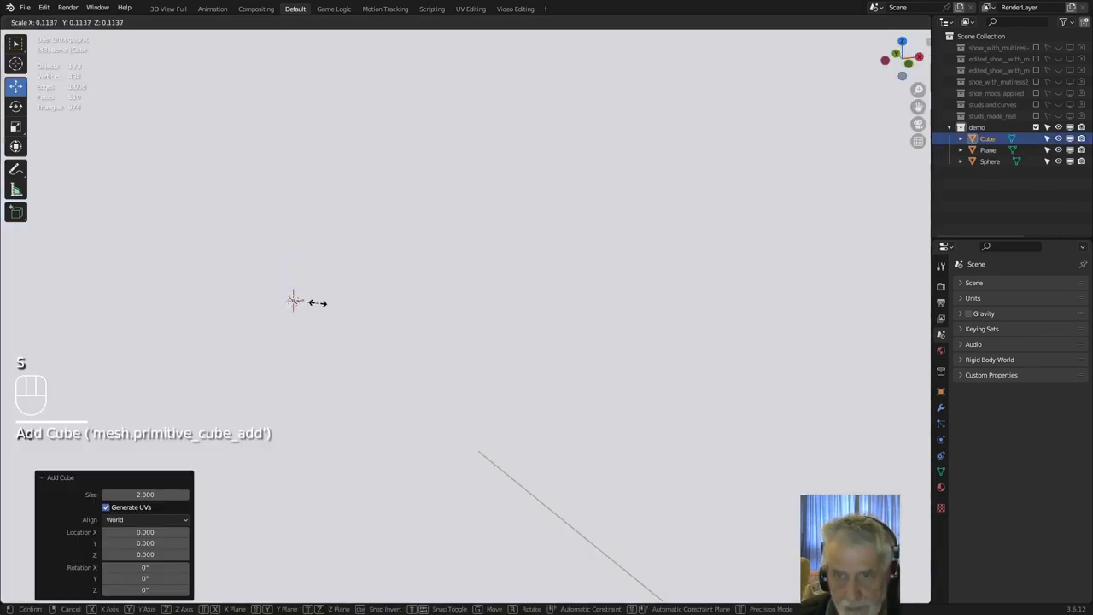
pyautogui.click(305, 305)
pyautogui.press('s')
pyautogui.click(343, 346)
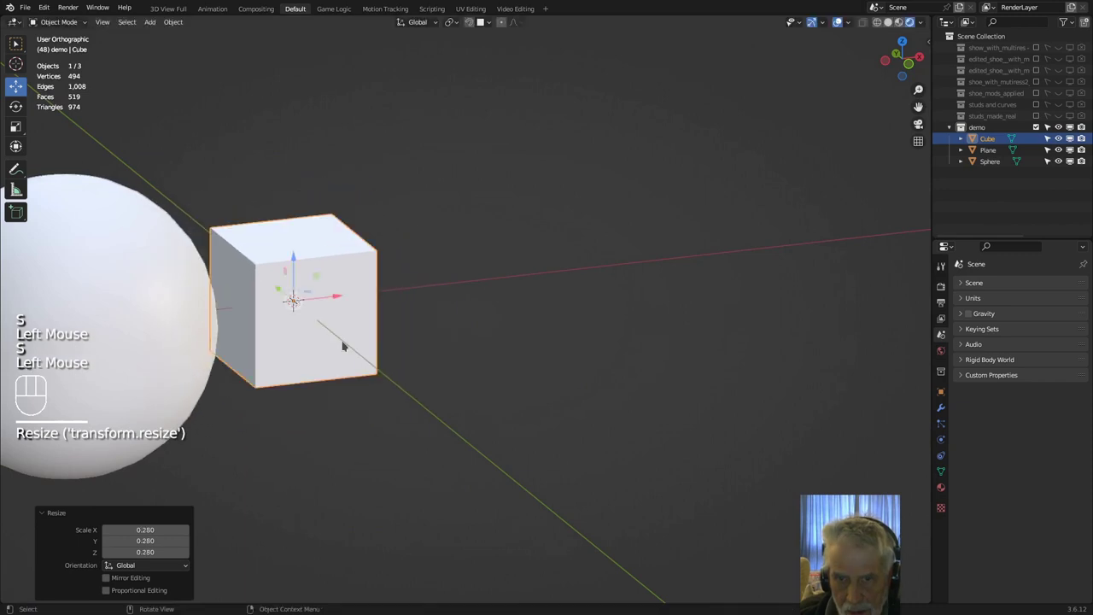
pyautogui.press('s')
pyautogui.click(324, 338)
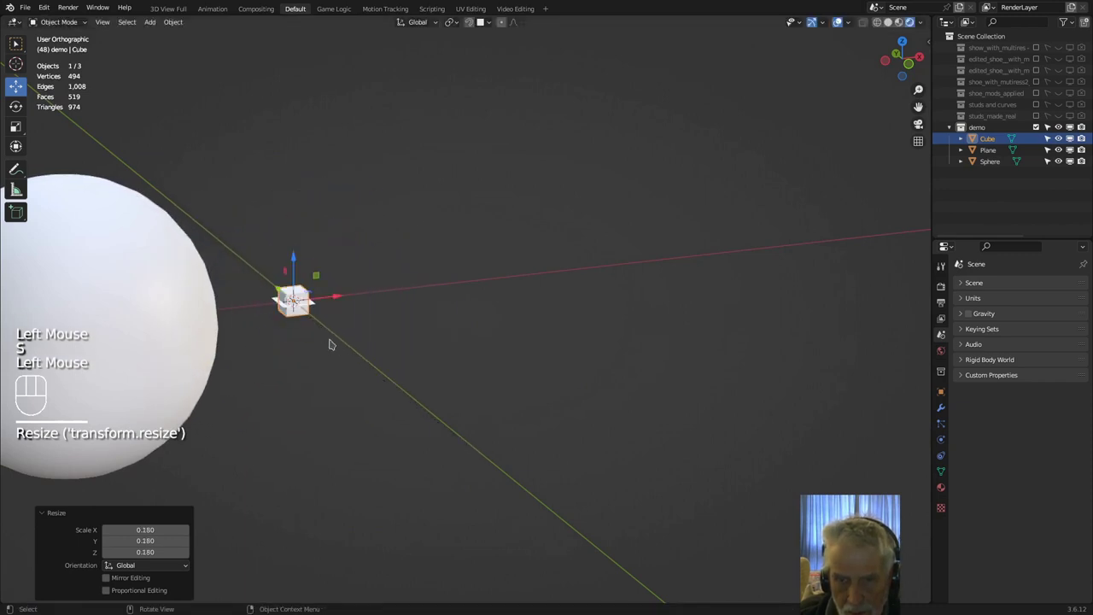
pyautogui.press('s')
pyautogui.click(371, 369)
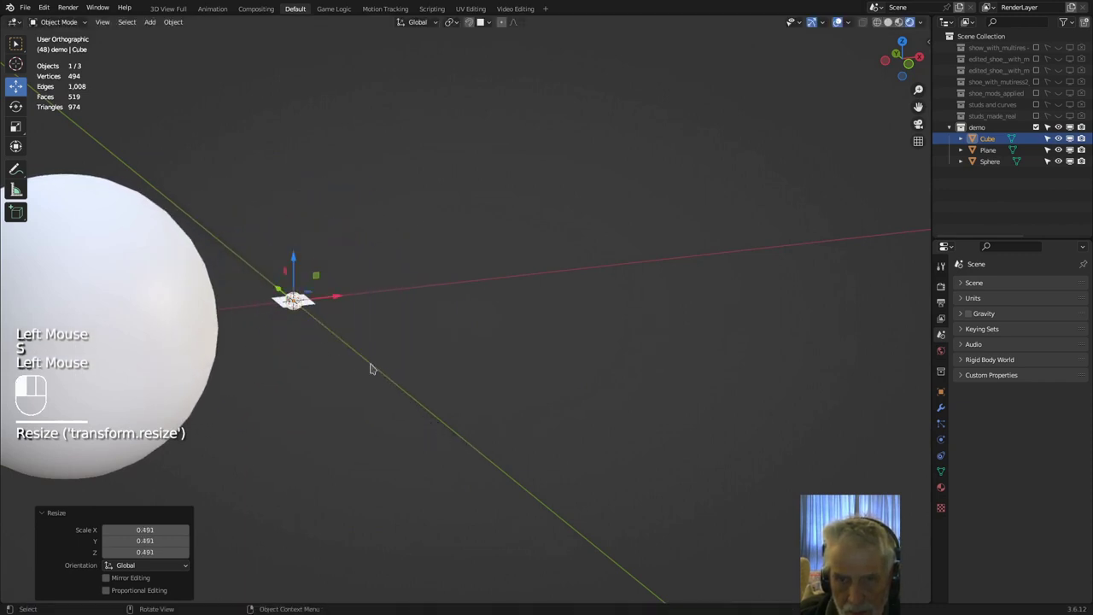
# Raise the tiny cube about 0.00118 along Z so it sits on the plane, and apply all transforms.
pyautogui.scroll(4, 364, 410)
pyautogui.moveTo(109, 244); pyautogui.dragTo(110, 227)
pyautogui.scroll(-2, 240, 347)
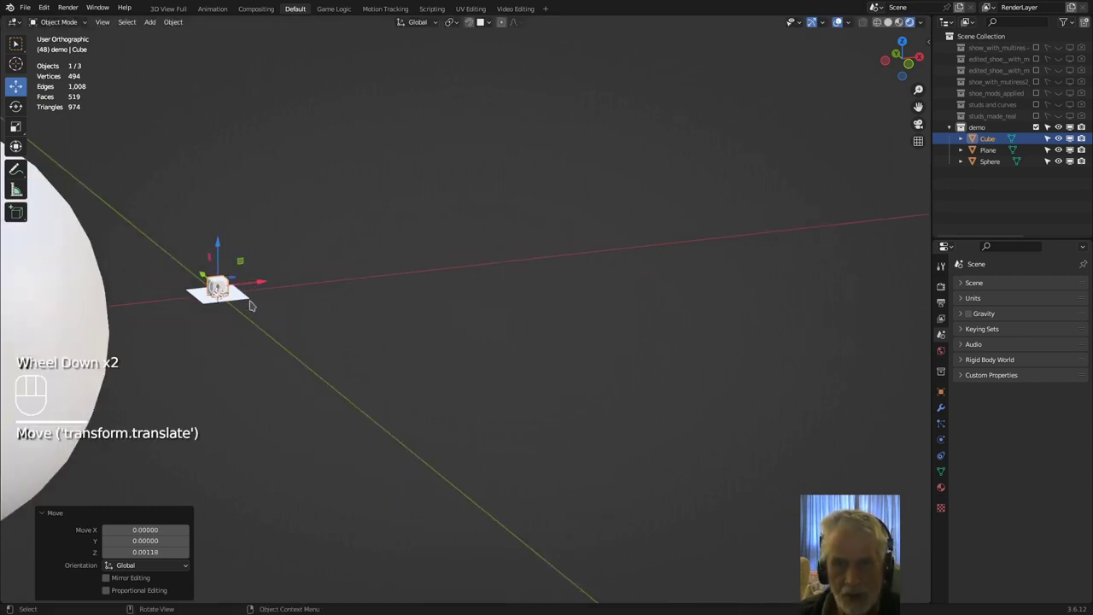
pyautogui.click(171, 22)
pyautogui.moveTo(195, 80)
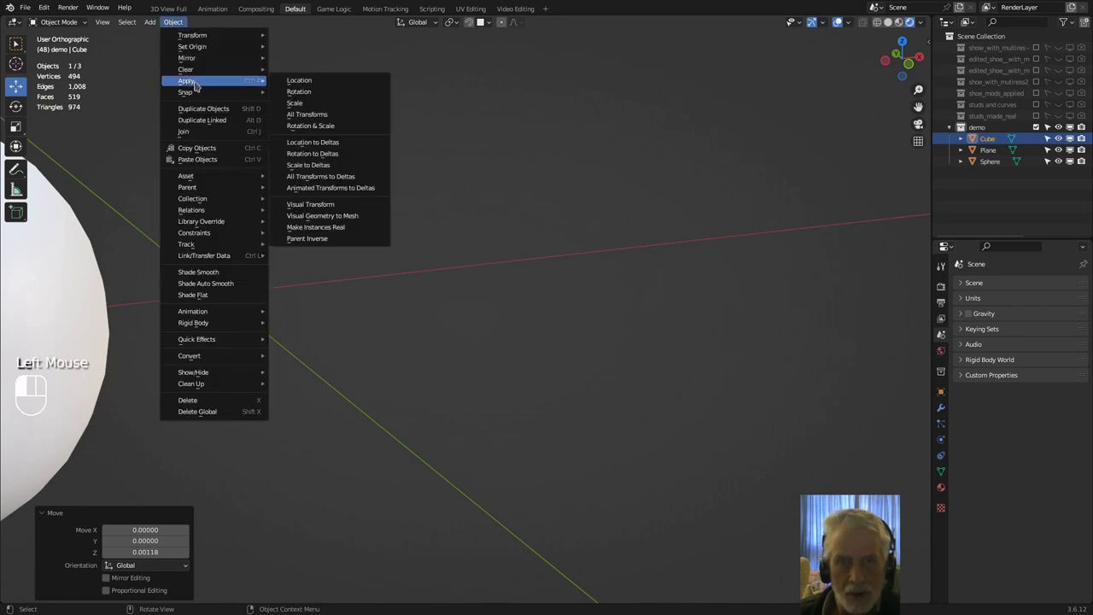
pyautogui.click(316, 115)
# Check the face orientation of the sphere, plane and cube with the Face Orientation overlay, and turn it off again.
pyautogui.scroll(1, 205, 373)
pyautogui.scroll(-2, 208, 379)
pyautogui.keyDown('shift'); pyautogui.moveTo(186, 380); pyautogui.dragTo(385, 385, button='middle'); pyautogui.keyUp('shift')
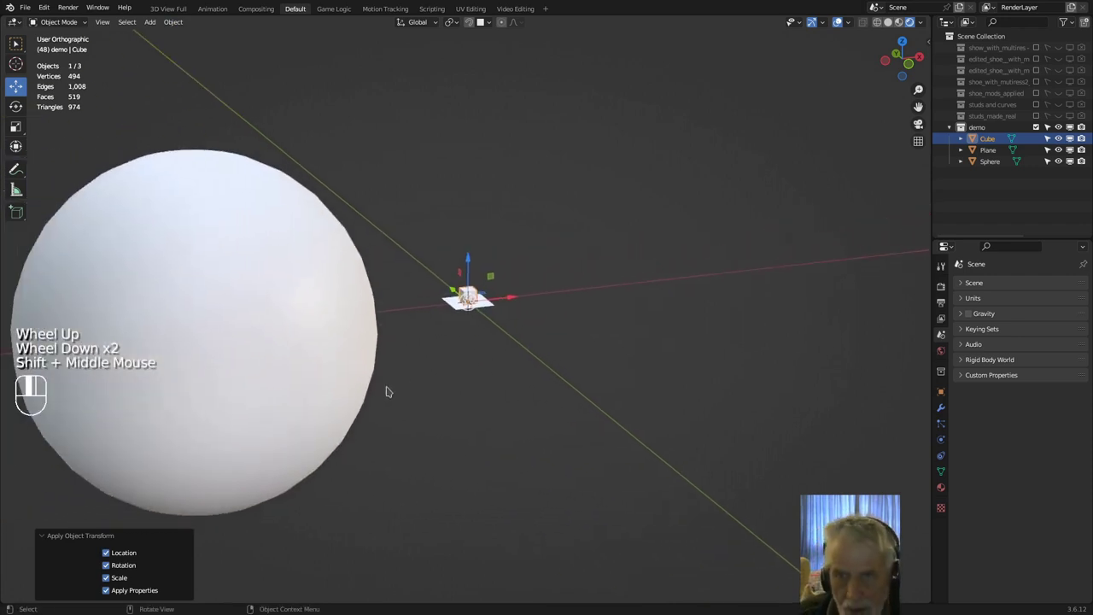
pyautogui.click(849, 23)
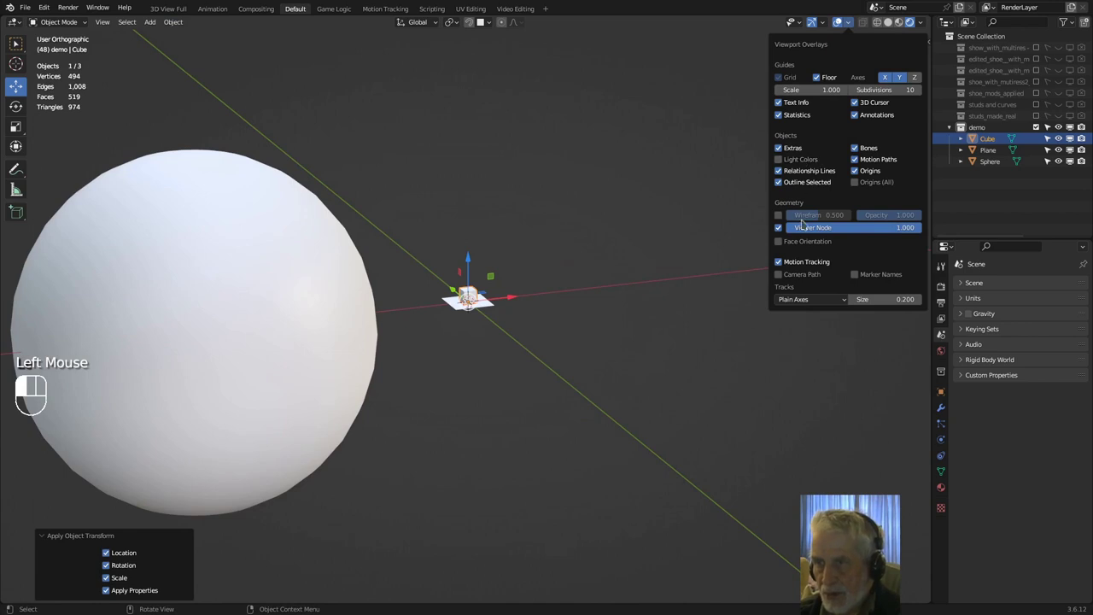
pyautogui.click(778, 242)
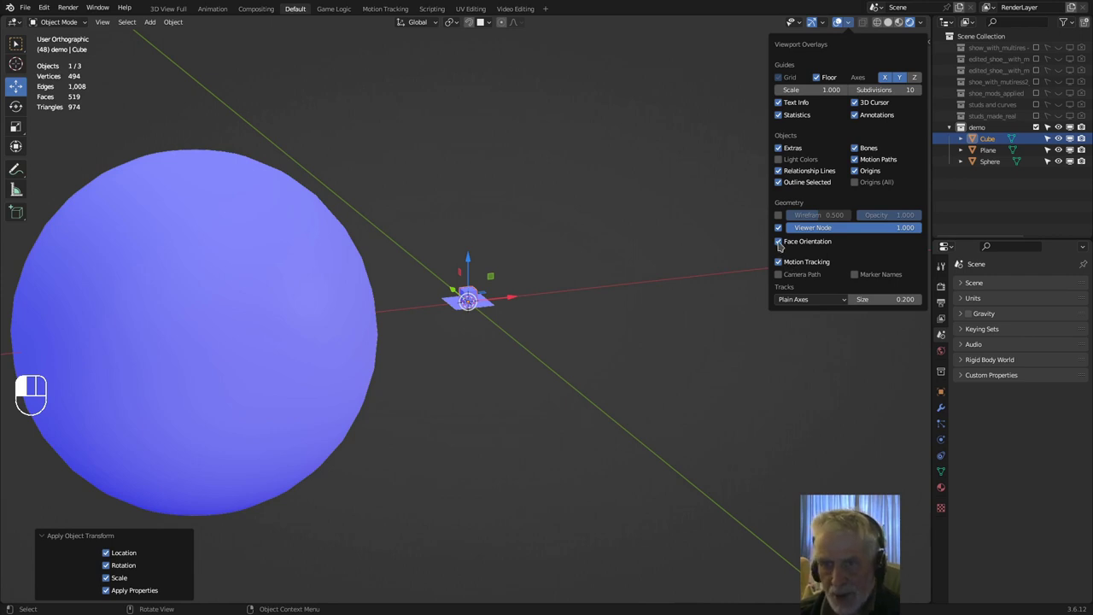
pyautogui.click(779, 242)
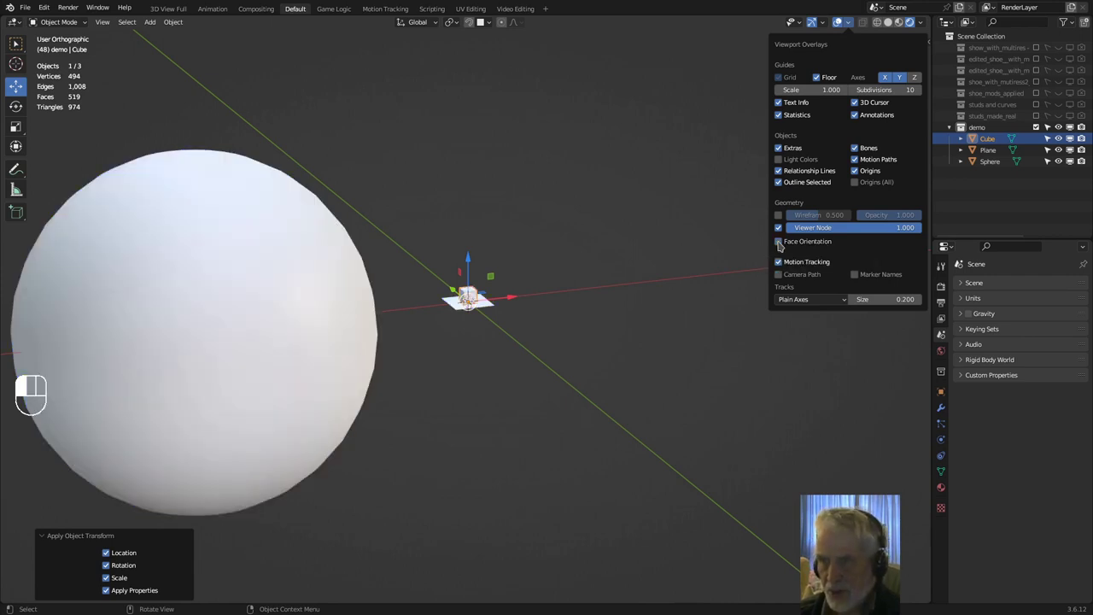
# Duplicate the small plane and place the copy about 0.0047 along X, -0.0057 along Y and -0.0050 along Z.
pyautogui.moveTo(584, 302); pyautogui.dragTo(598, 316, button='middle')
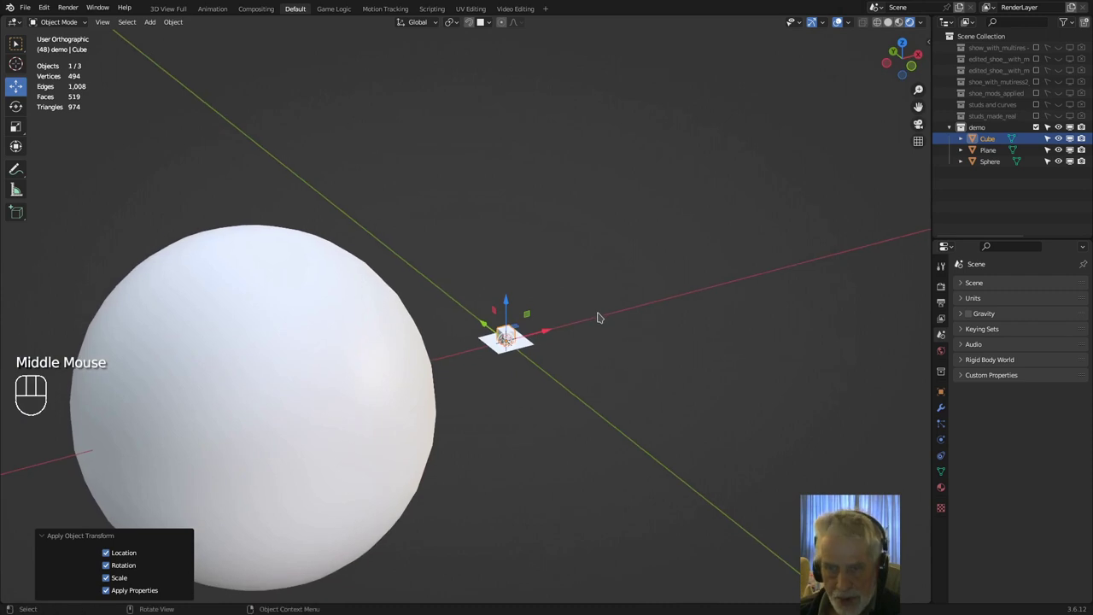
pyautogui.keyDown('shift'); pyautogui.moveTo(589, 368); pyautogui.dragTo(651, 298, button='middle'); pyautogui.keyUp('shift')
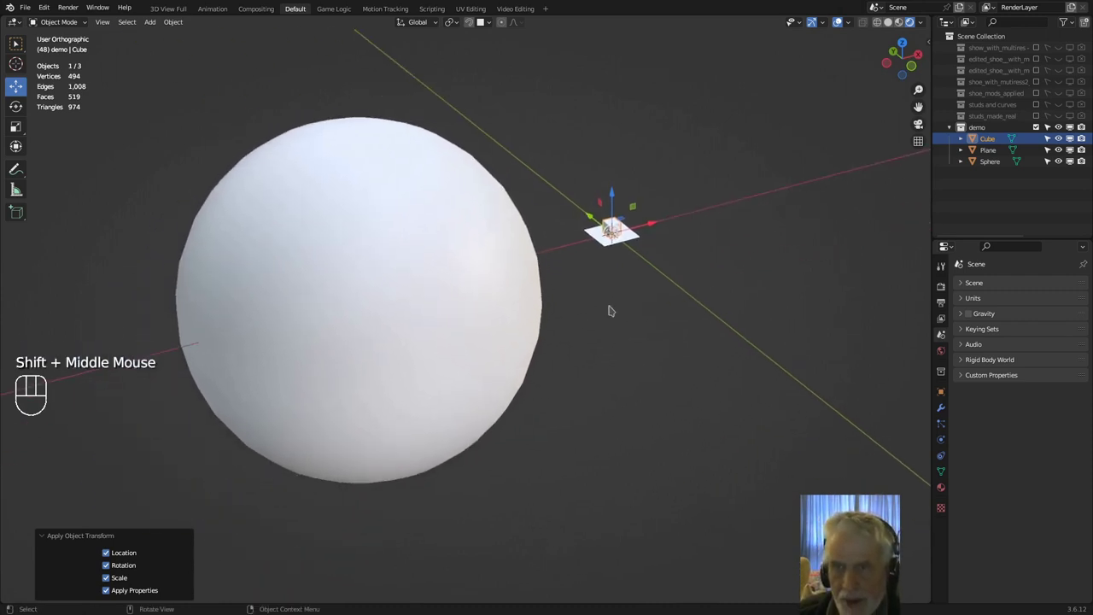
pyautogui.click(637, 244)
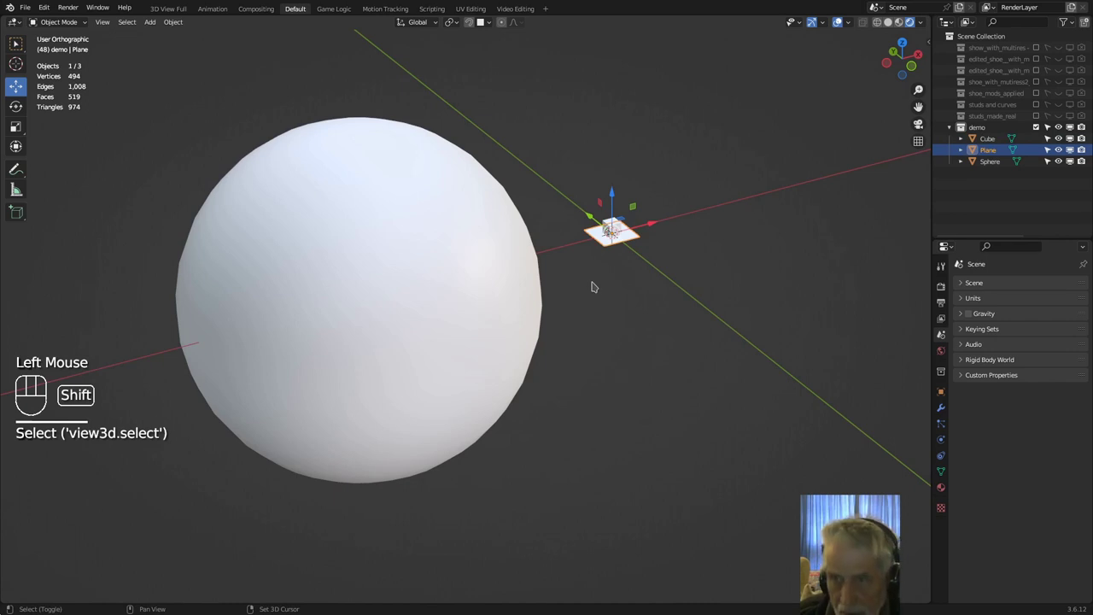
pyautogui.hotkey('shift', 'd')
pyautogui.click(633, 317)
pyautogui.moveTo(632, 317); pyautogui.dragTo(603, 364, button='middle')
# Delete three of the duplicated plane's four corner vertices in Edit Mode, keeping a single vertex.
pyautogui.click(64, 23)
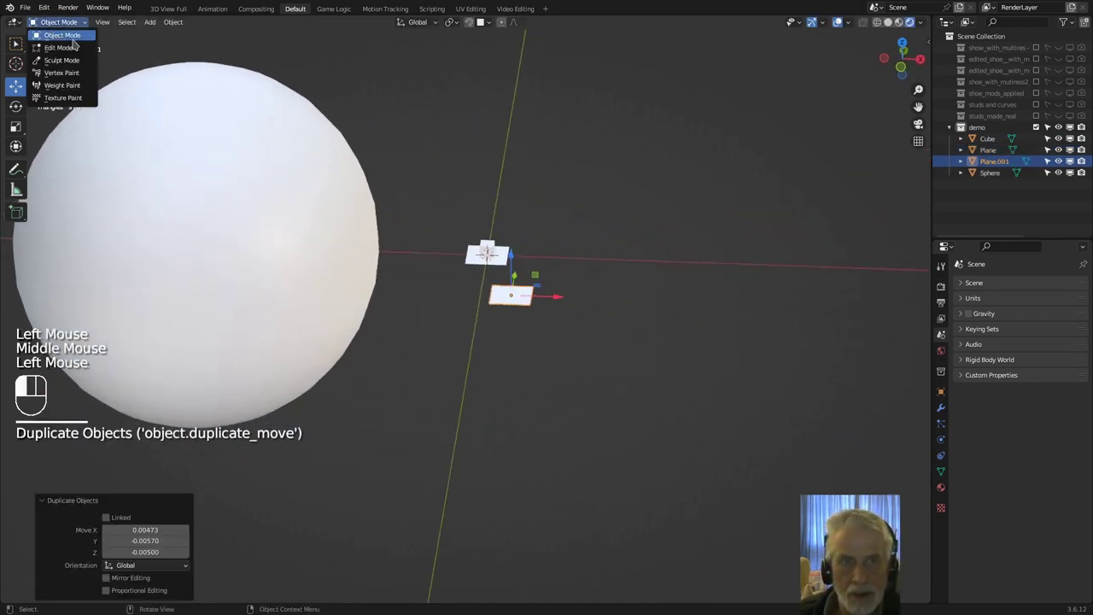
pyautogui.click(62, 48)
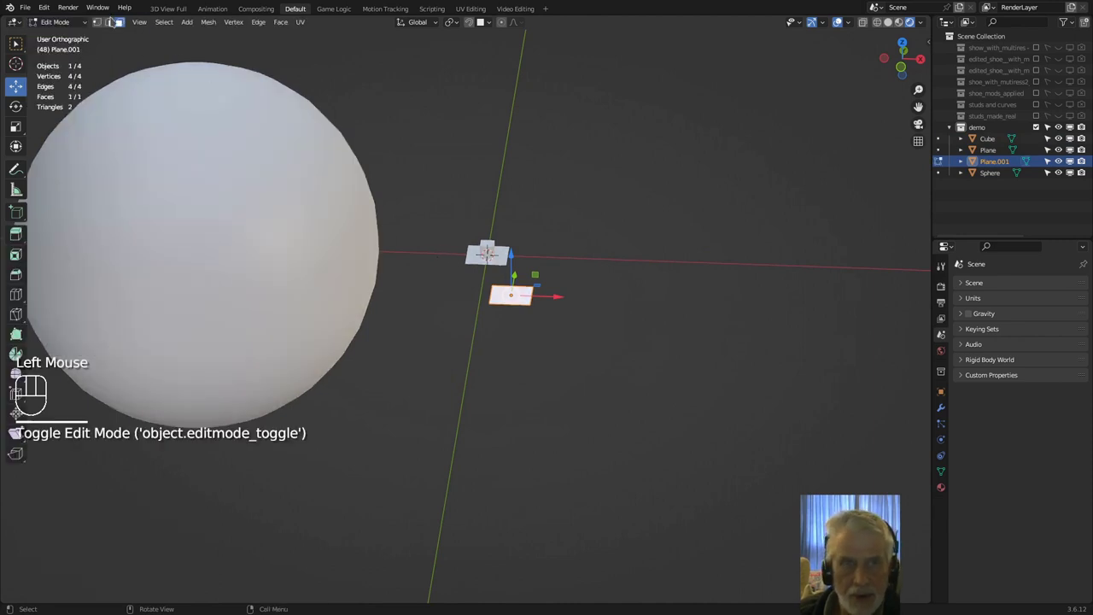
pyautogui.click(97, 22)
pyautogui.scroll(1, 401, 309)
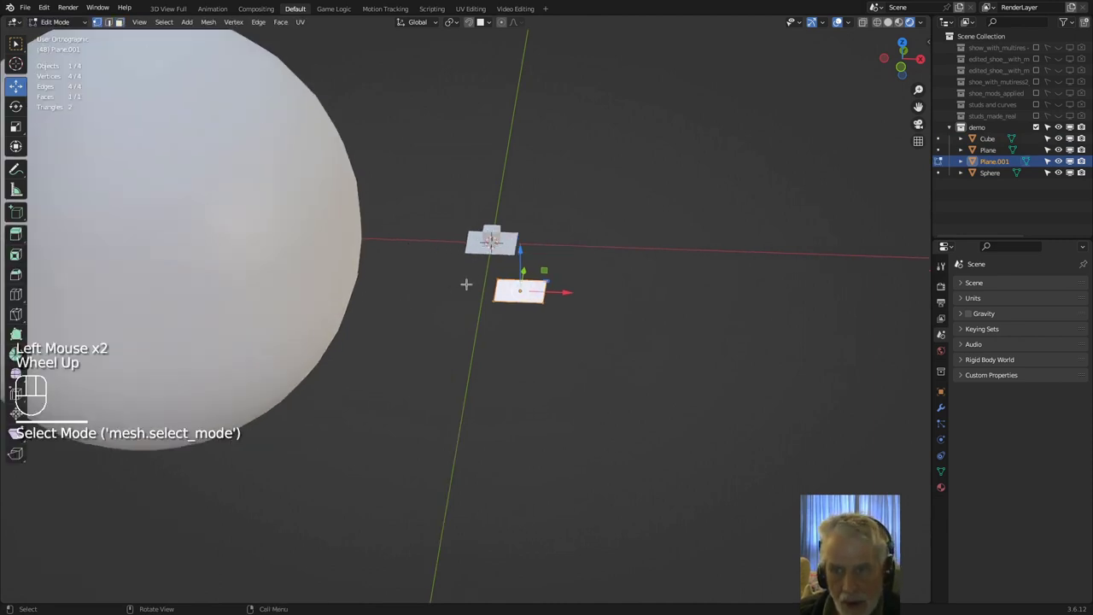
pyautogui.click(497, 281)
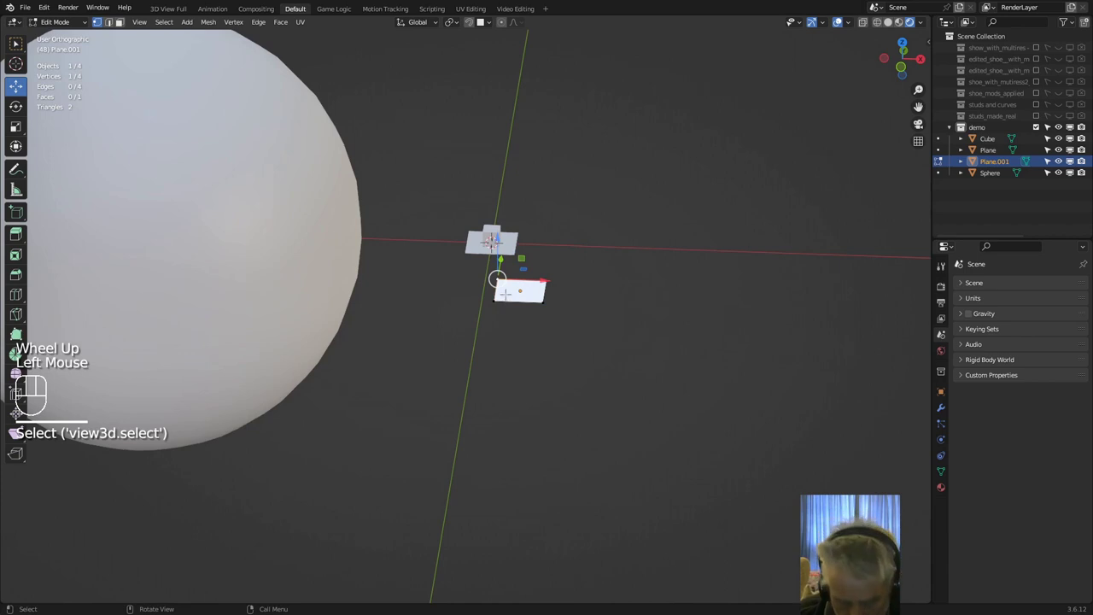
pyautogui.keyDown('shift'); pyautogui.click(517, 307); pyautogui.keyUp('shift')
pyautogui.keyDown('shift'); pyautogui.click(498, 301); pyautogui.keyUp('shift')
pyautogui.keyDown('shift'); pyautogui.click(544, 302); pyautogui.keyUp('shift')
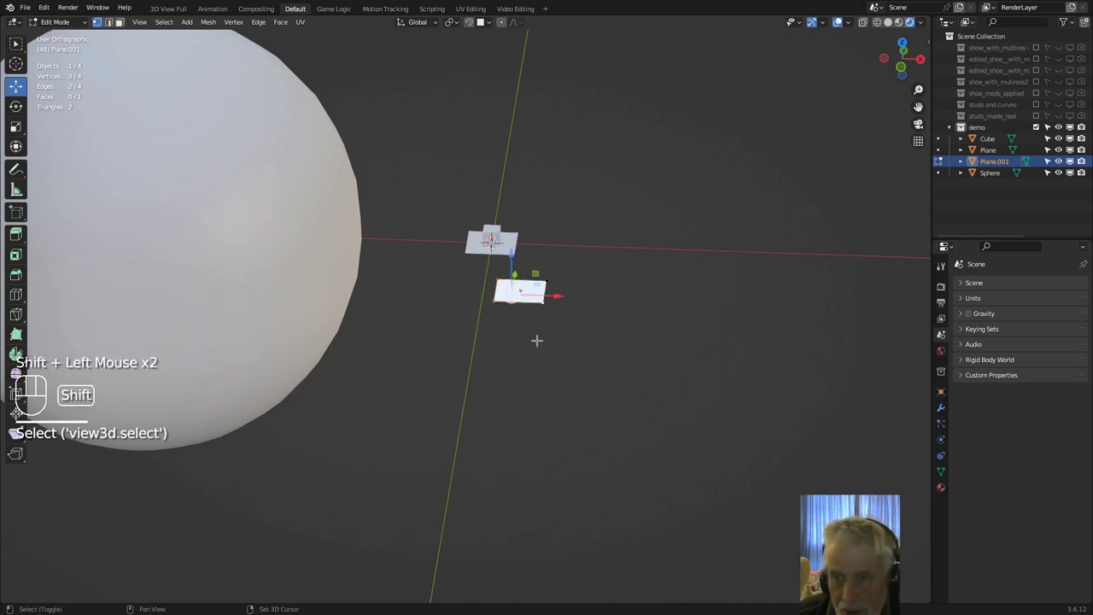
pyautogui.press('Delete')
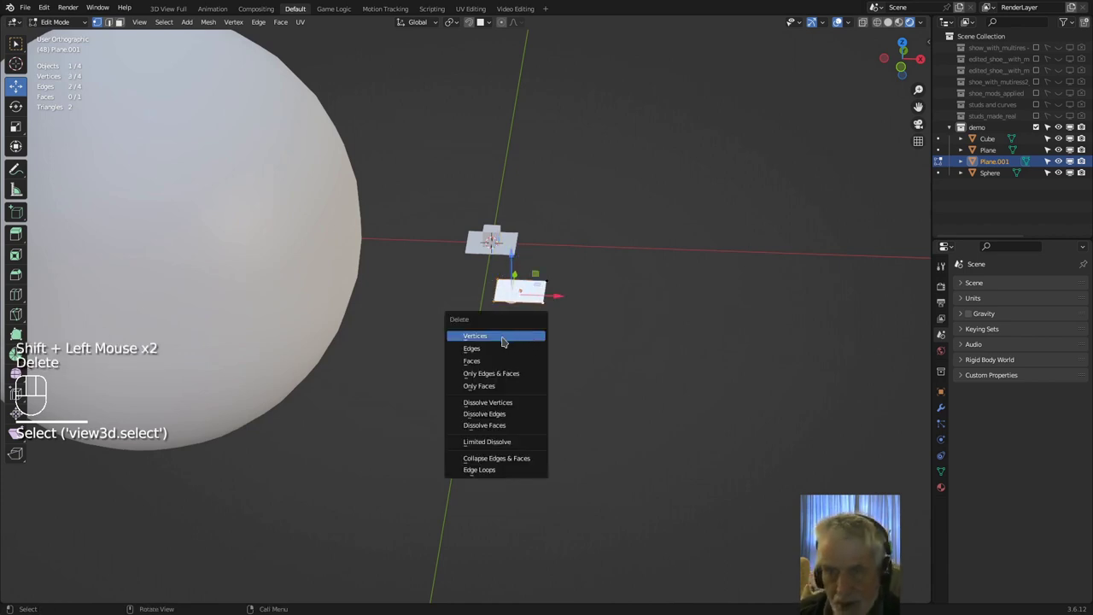
pyautogui.click(503, 342)
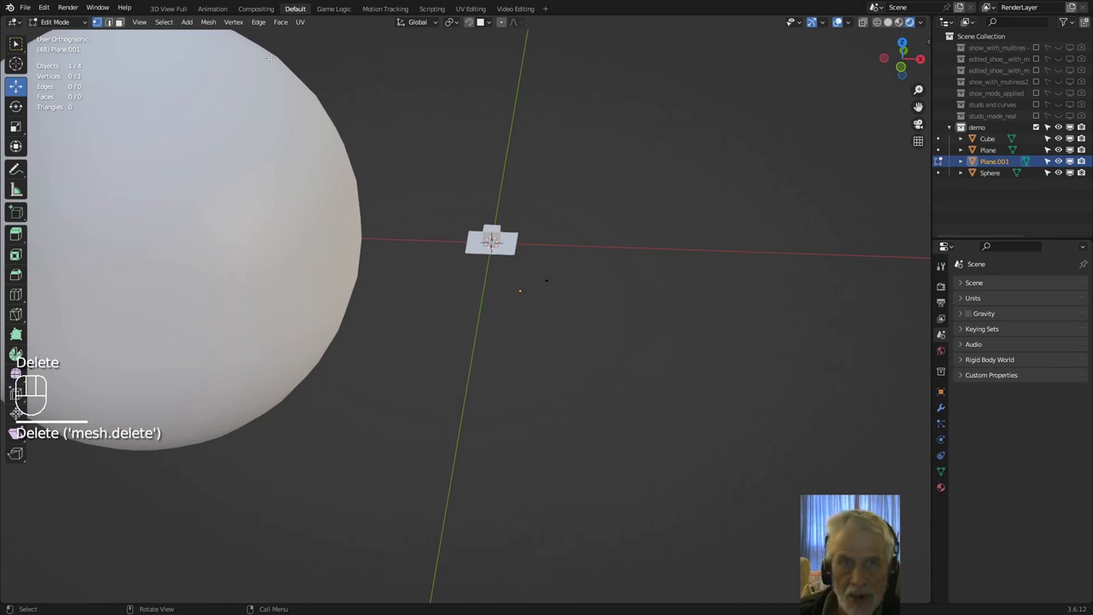
# Return to Object Mode and set the single-vertex object's origin to its geometry.
pyautogui.click(55, 21)
pyautogui.click(81, 36)
pyautogui.click(174, 23)
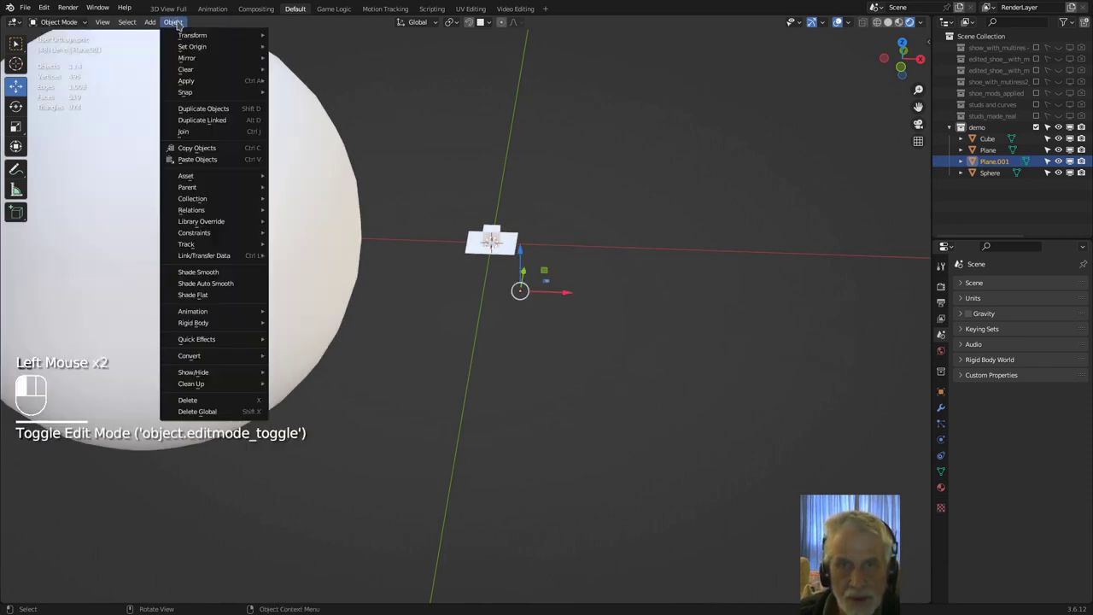
pyautogui.moveTo(195, 47)
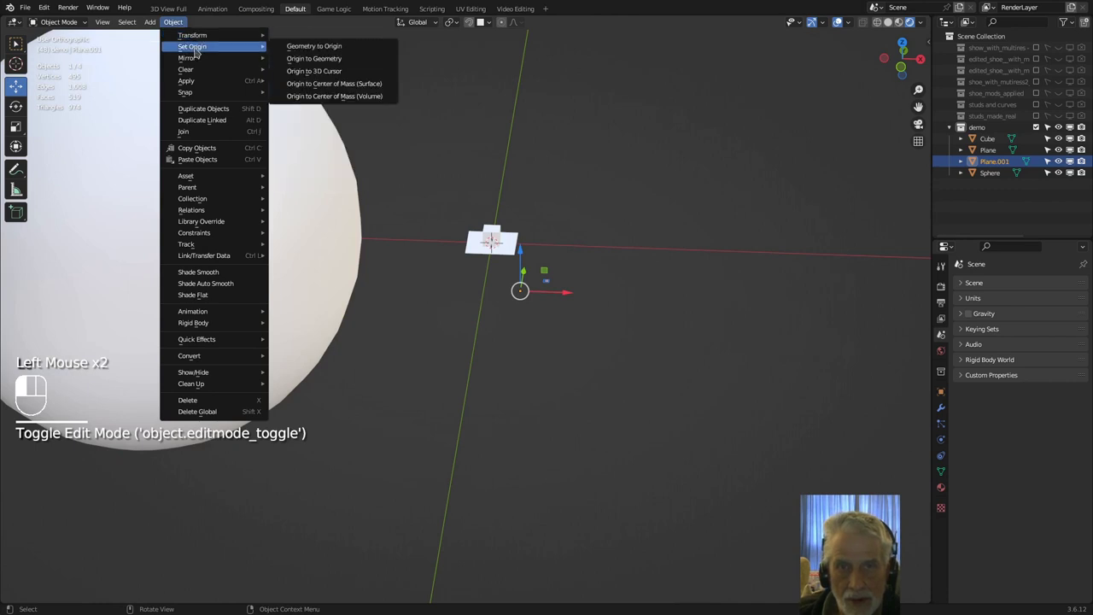
pyautogui.click(310, 60)
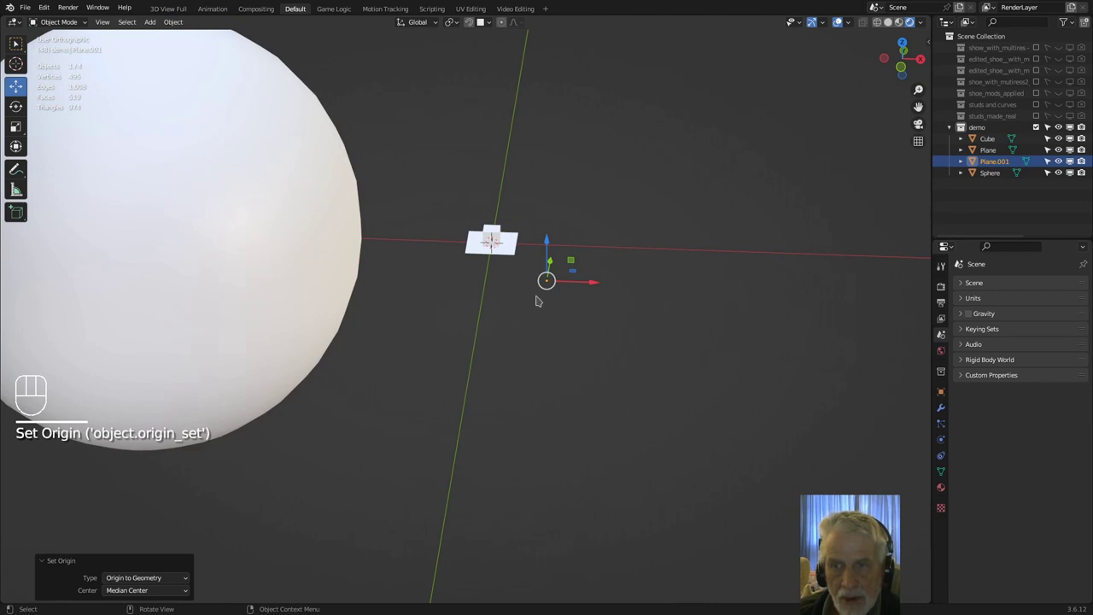
pyautogui.click(66, 23)
pyautogui.moveTo(101, 23)
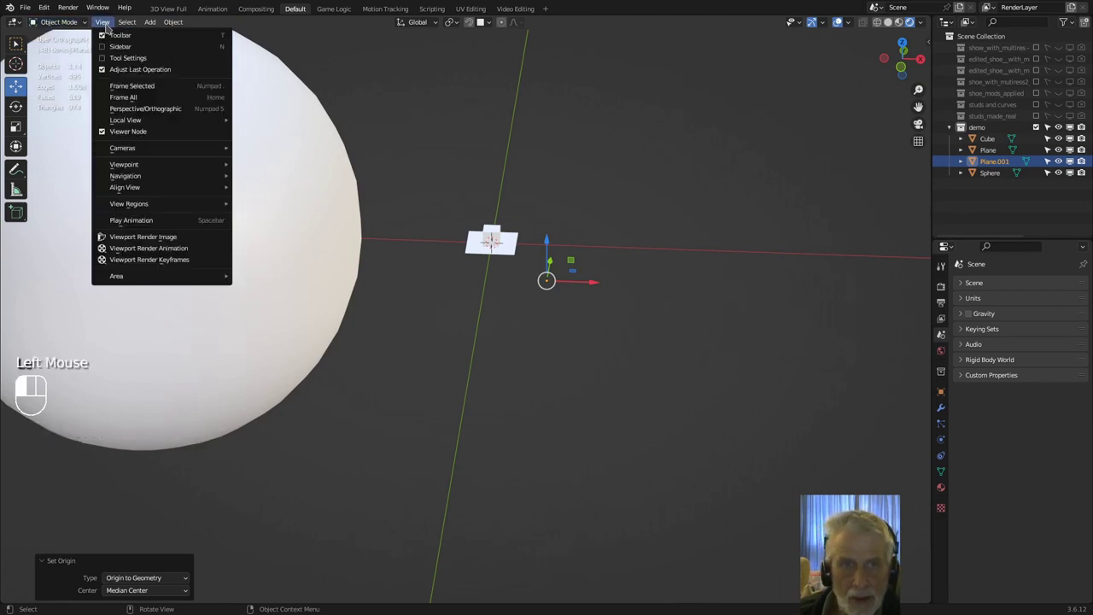
pyautogui.moveTo(66, 27)
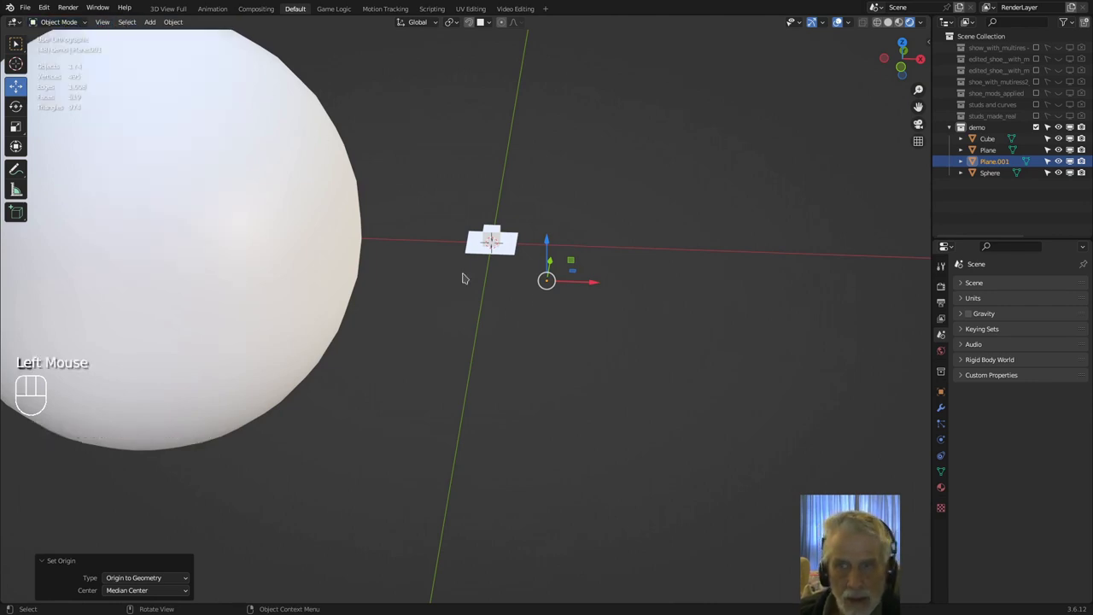
# Move the single-vertex object over the sphere, about -0.0565 along X, 0.0021 along Y and 0.0127 along Z.
pyautogui.press('g')
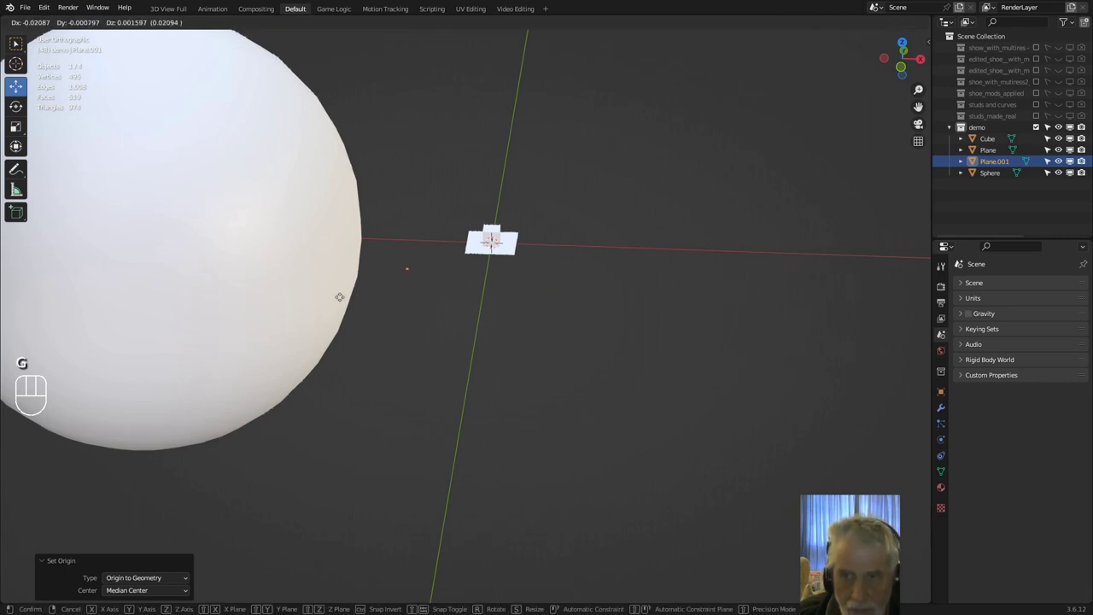
pyautogui.click(170, 224)
pyautogui.moveTo(220, 247); pyautogui.dragTo(432, 102, button='middle')
# Turn on snapping and open the snap settings to review them with Face Project as the snap target.
pyautogui.click(470, 22)
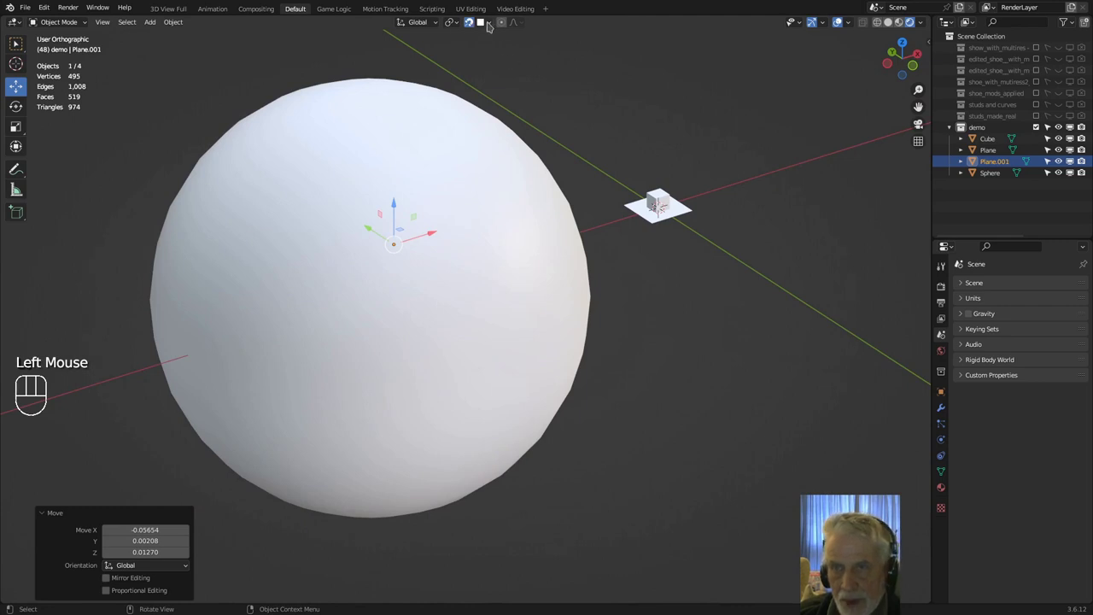
pyautogui.click(488, 22)
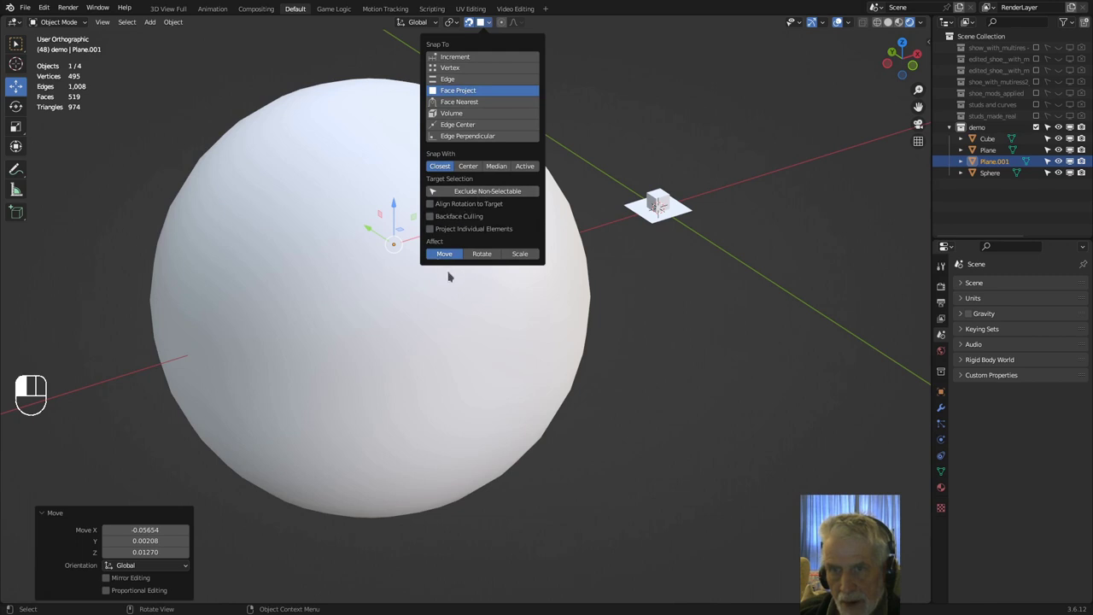
pyautogui.moveTo(422, 322); pyautogui.dragTo(287, 117, button='middle')
# Enter Edit Mode on the single-vertex object and select its vertex in wireframe shading, returning the view to solid shading.
pyautogui.click(79, 22)
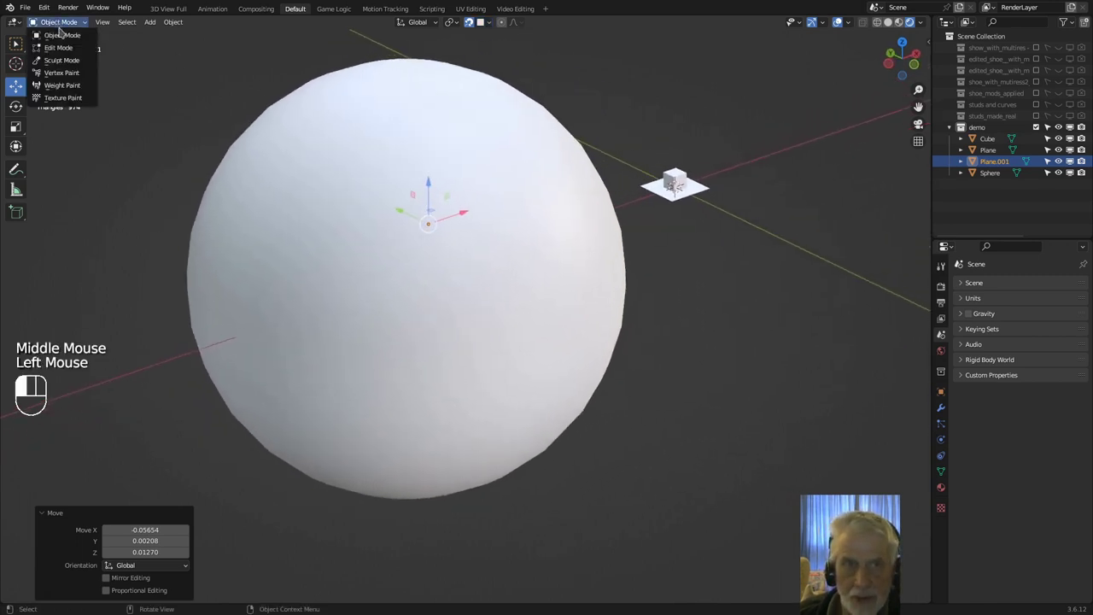
pyautogui.click(60, 46)
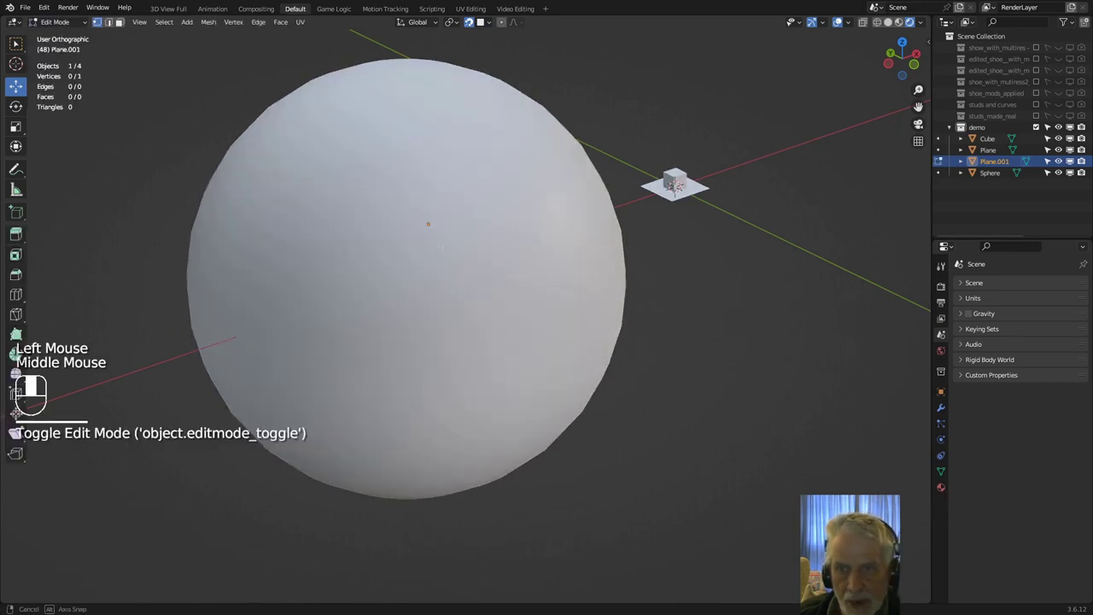
pyautogui.moveTo(441, 245); pyautogui.dragTo(427, 241, button='middle')
pyautogui.click(877, 22)
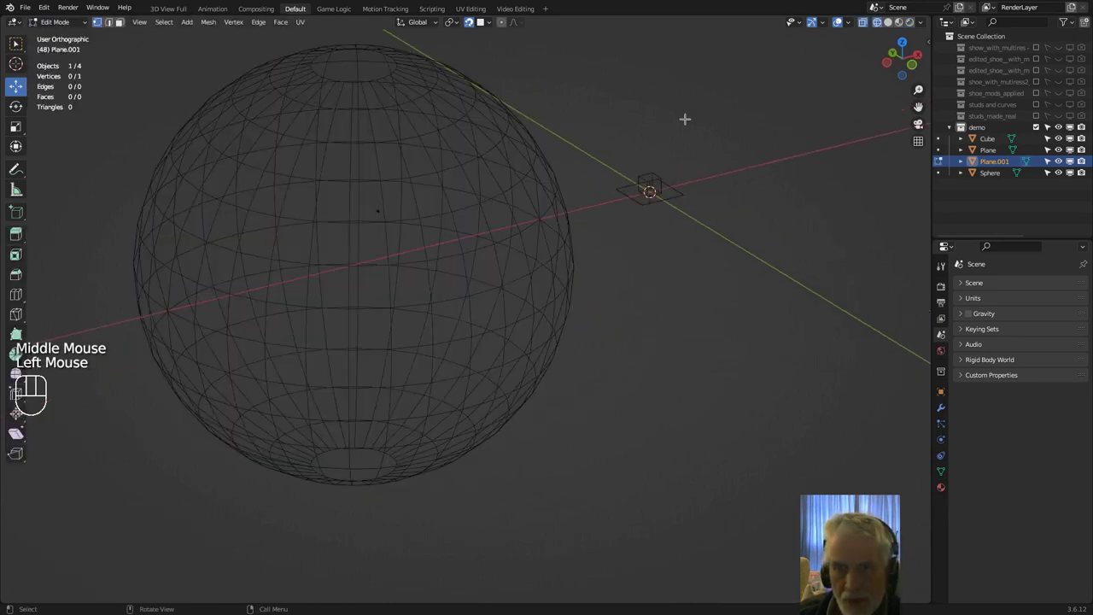
pyautogui.doubleClick(376, 209)
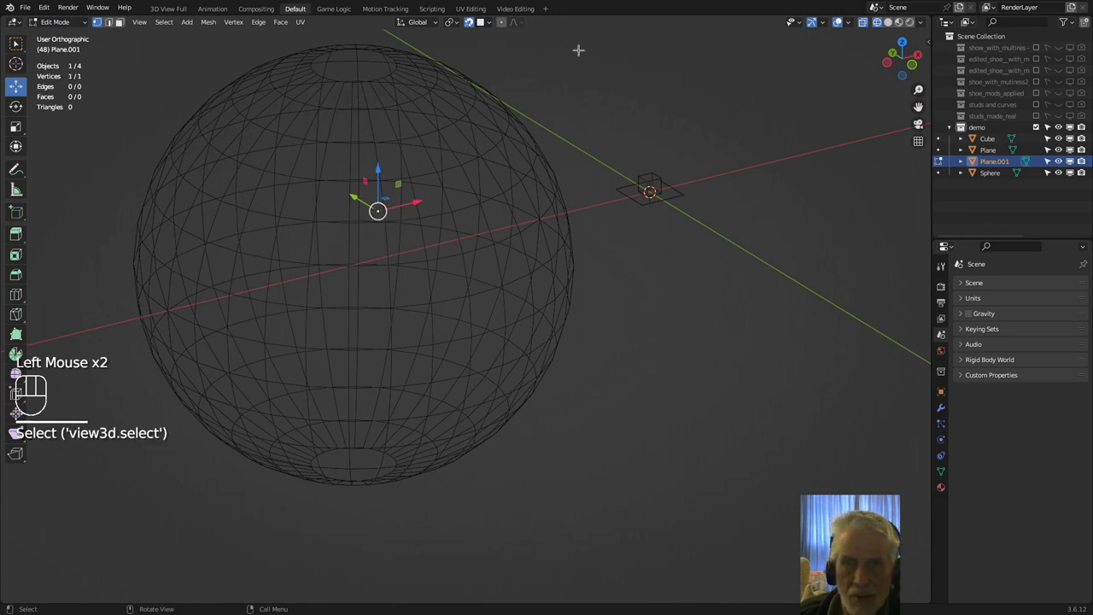
pyautogui.click(889, 23)
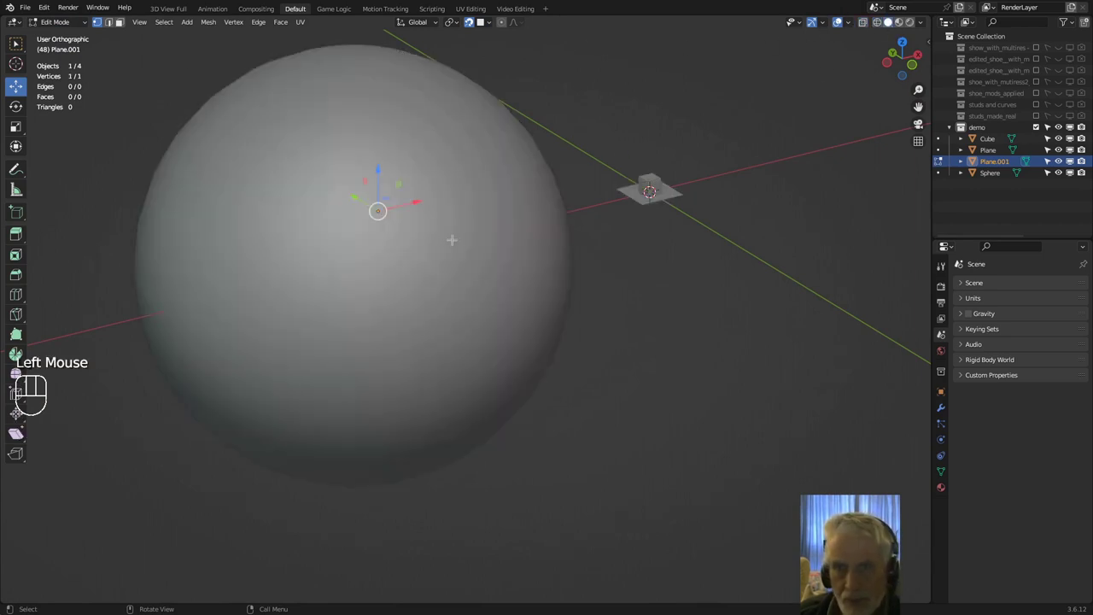
# Move the vertex across the sphere's surface, about -0.0226 along X, -0.0135 along Y and 0.0162 along Z.
pyautogui.press('g')
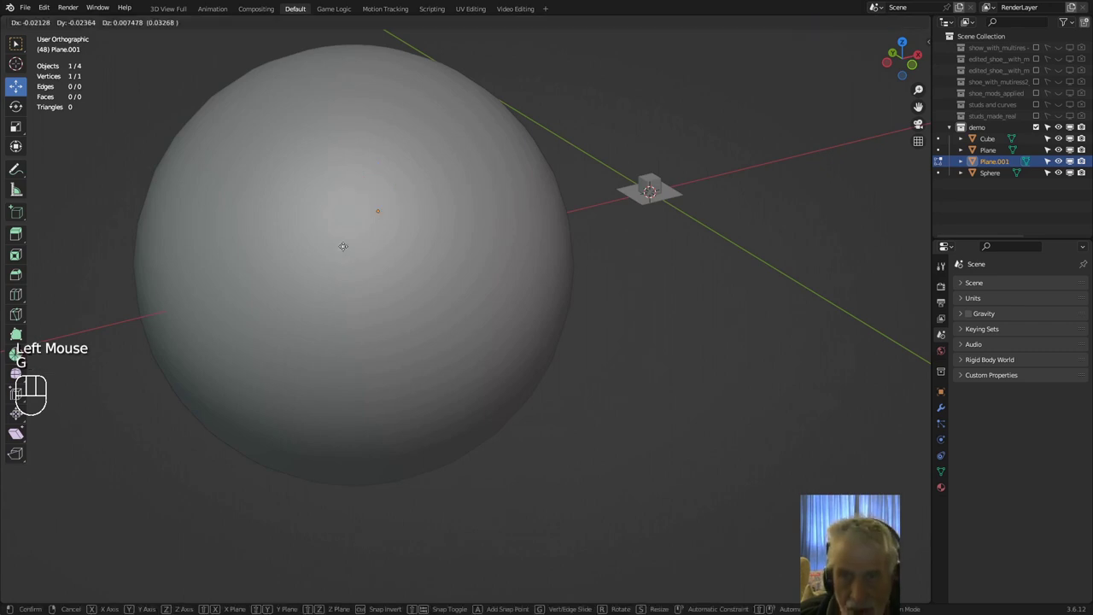
pyautogui.click(298, 172)
pyautogui.moveTo(299, 172); pyautogui.dragTo(389, 195, button='middle')
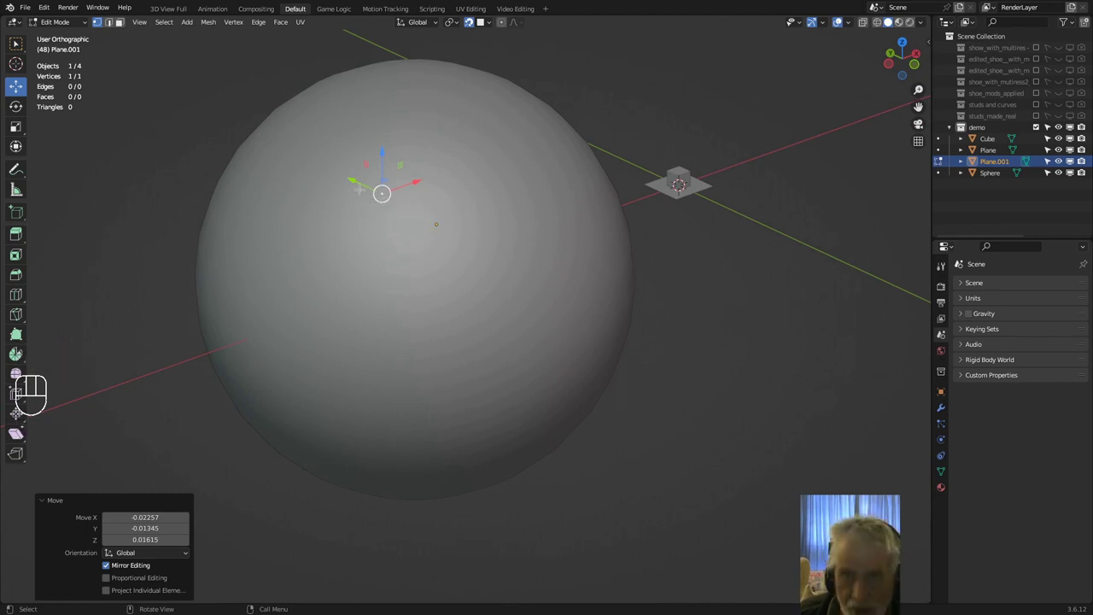
# Extrude the vertex seven times across the front of the sphere to form an S-shaped chain snapped to its surface.
pyautogui.press('e')
pyautogui.click(378, 259)
pyautogui.press('e')
pyautogui.click(379, 261)
pyautogui.press('e')
pyautogui.click(433, 288)
pyautogui.press('e')
pyautogui.click(508, 299)
pyautogui.press('e')
pyautogui.click(543, 335)
pyautogui.press('e')
pyautogui.click(552, 376)
pyautogui.press('e')
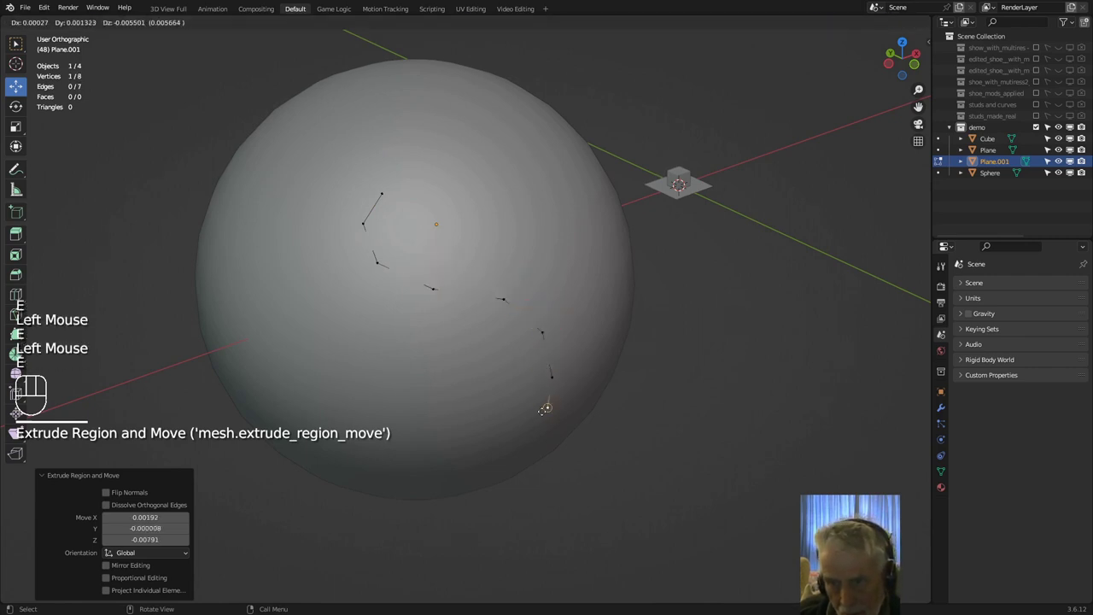
pyautogui.click(527, 420)
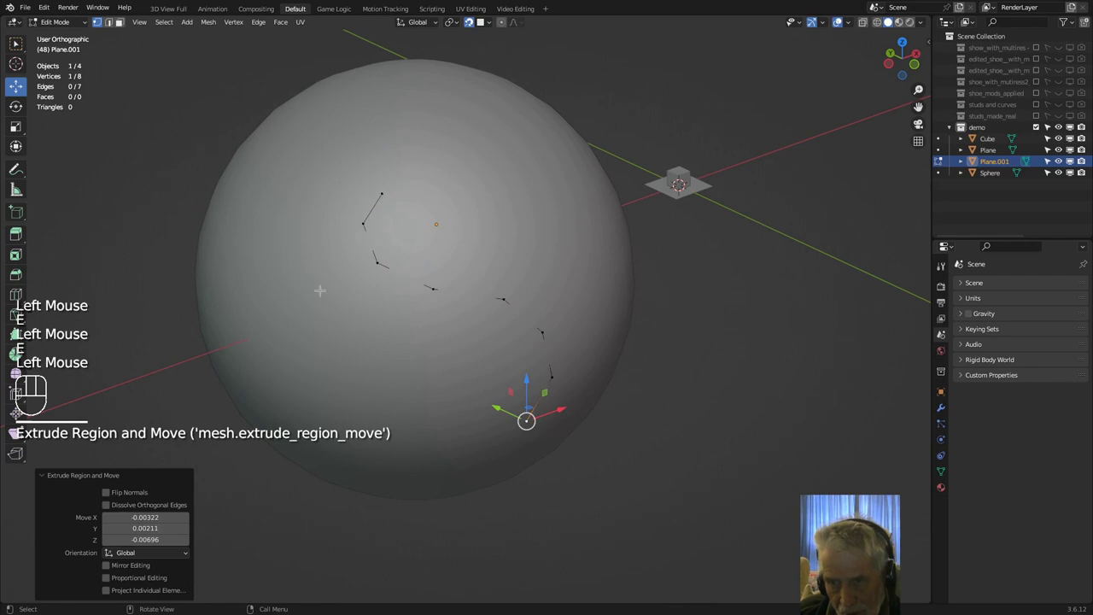
# Return to Object Mode and hide the sphere.
pyautogui.click(50, 24)
pyautogui.click(62, 35)
pyautogui.click(348, 207)
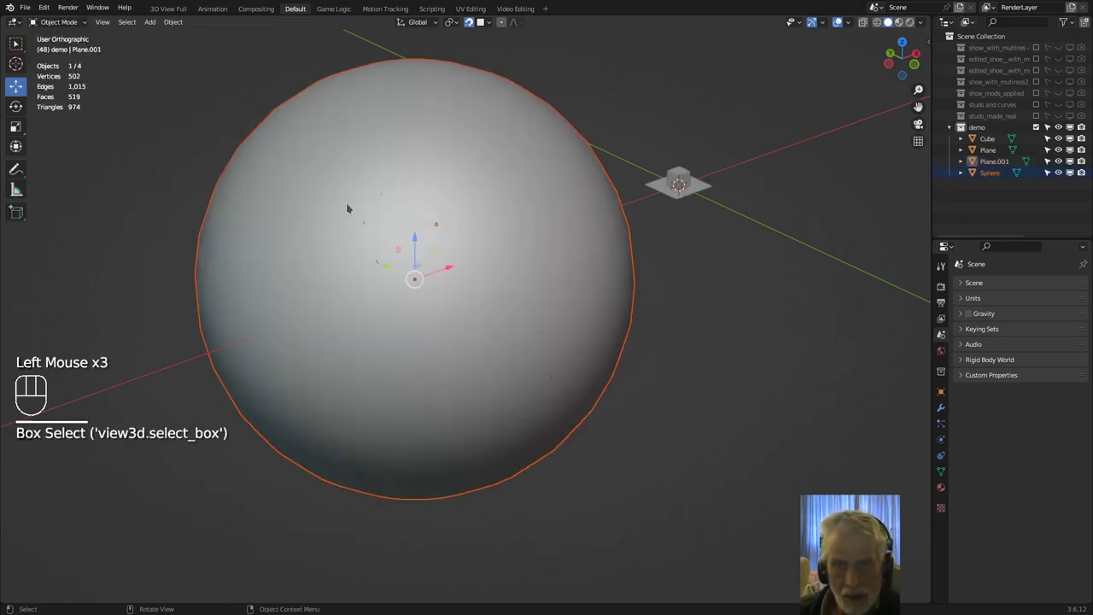
pyautogui.press('h')
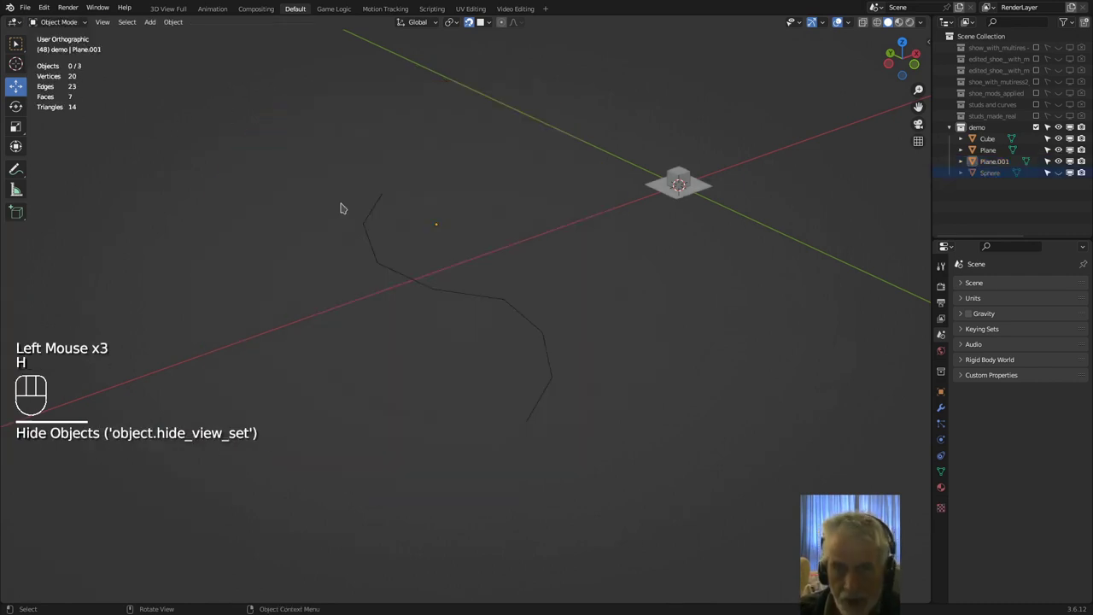
# Convert the S-shaped edge chain from a mesh to a curve.
pyautogui.click(368, 240)
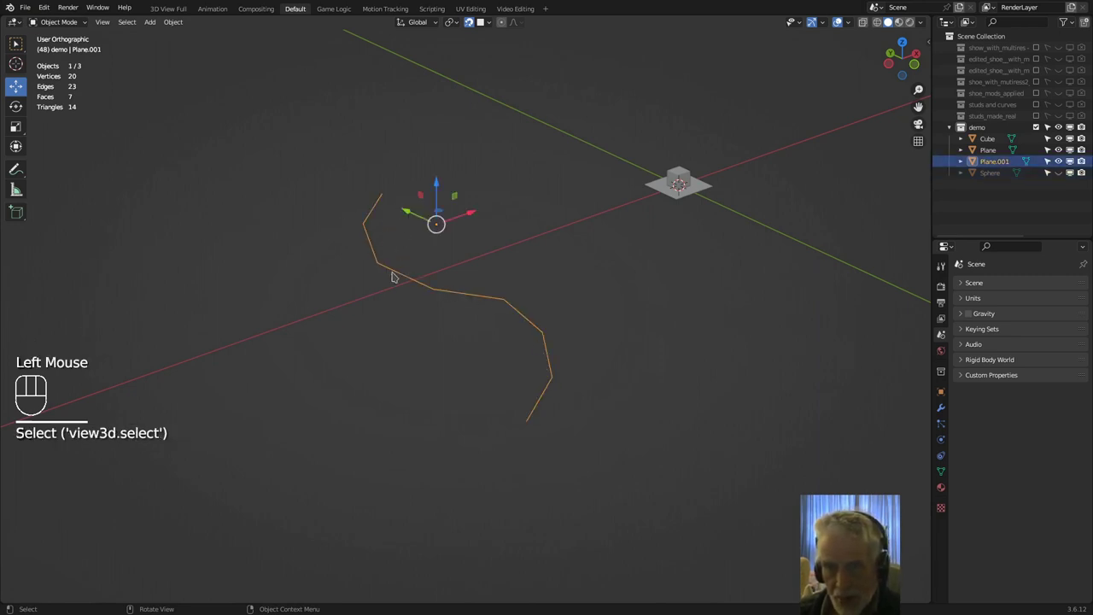
pyautogui.click(173, 22)
pyautogui.moveTo(240, 357)
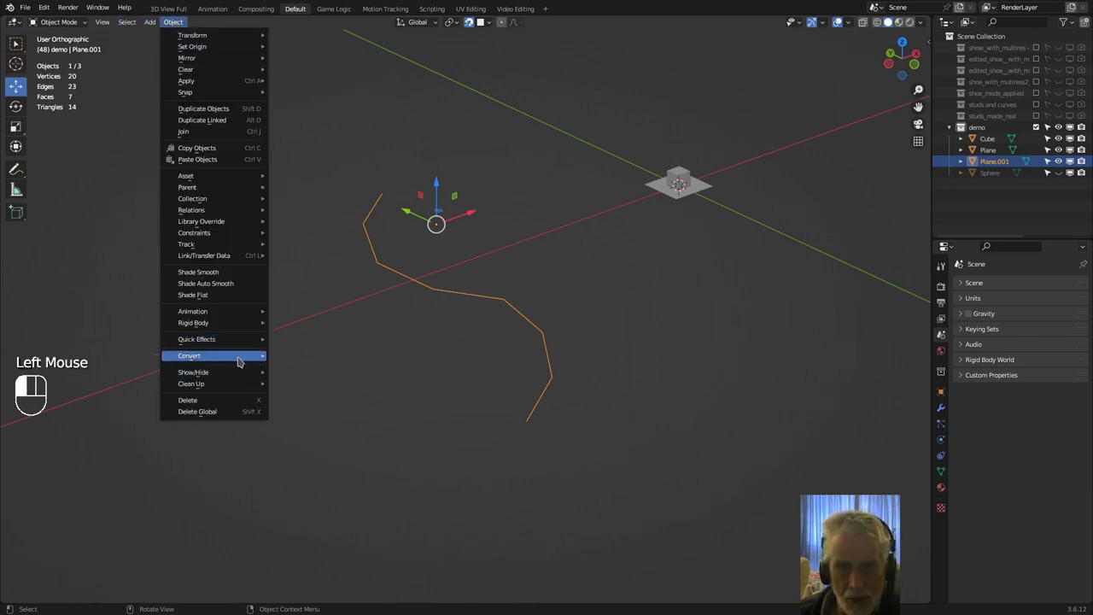
pyautogui.click(315, 359)
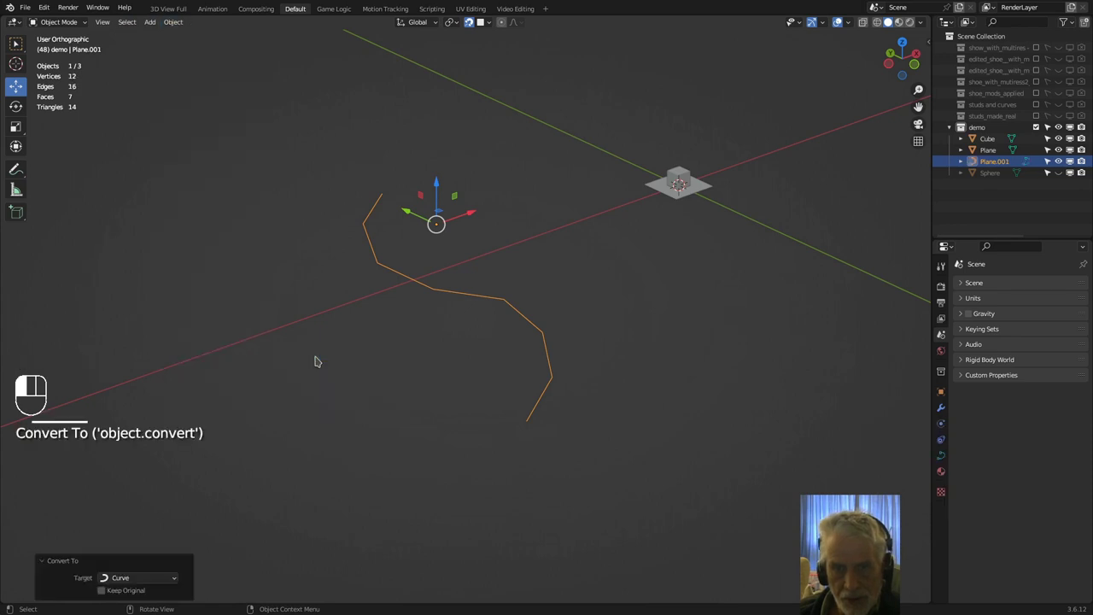
# Set the S-shaped curve's spline type to Bezier in Edit Mode and return to Object Mode.
pyautogui.click(59, 22)
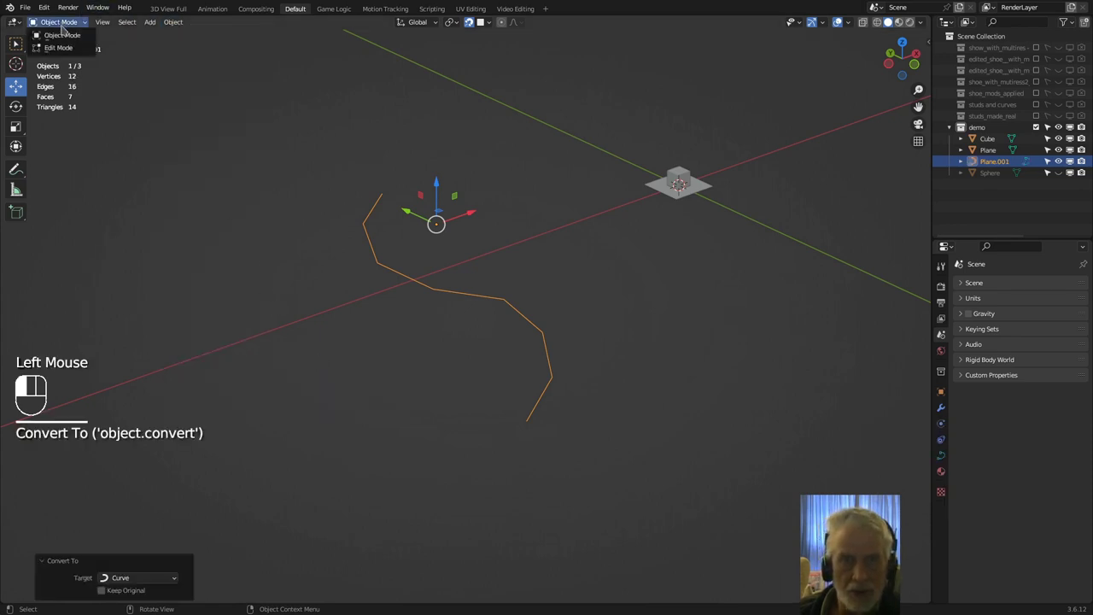
pyautogui.click(58, 48)
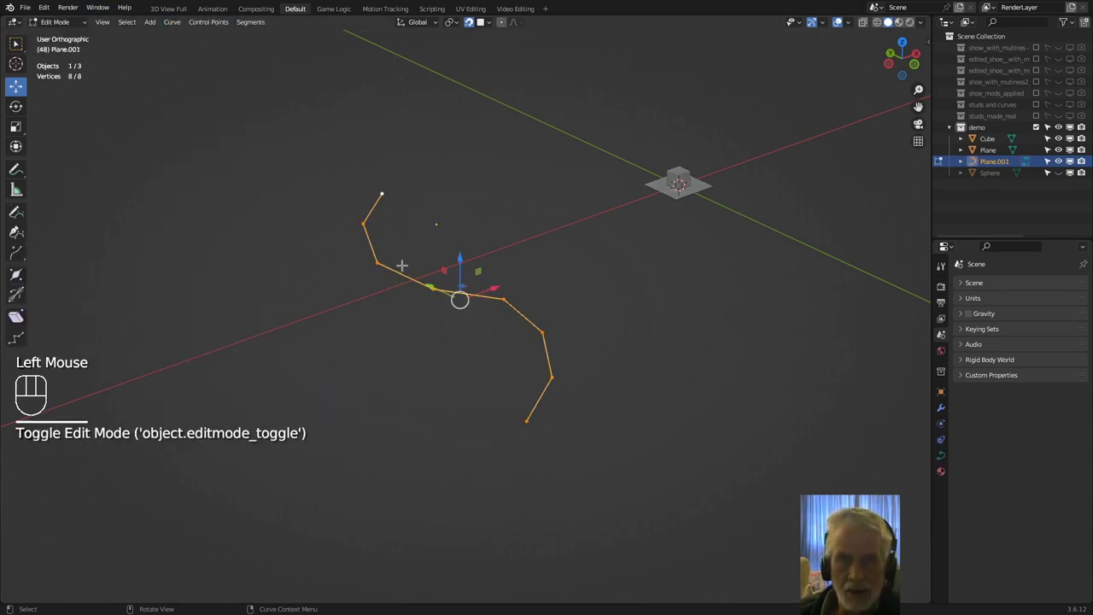
pyautogui.click(174, 23)
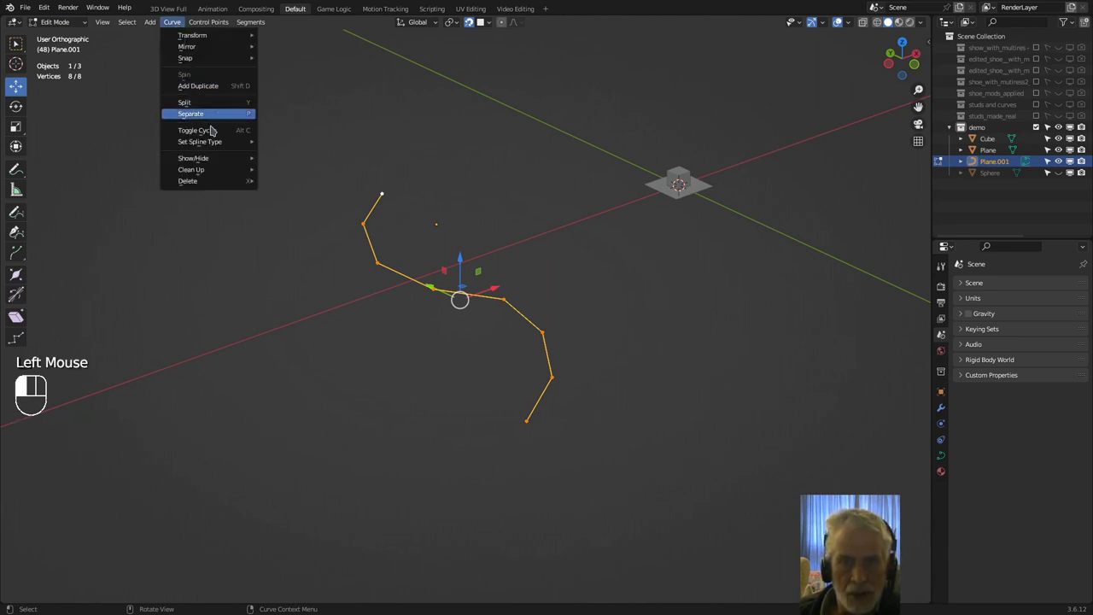
pyautogui.moveTo(215, 144)
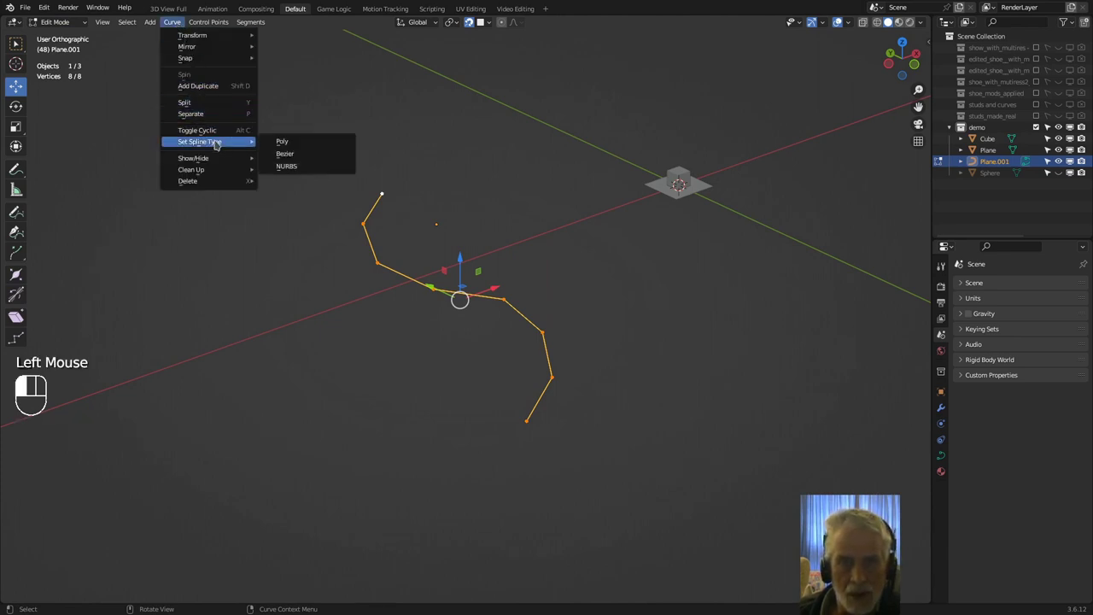
pyautogui.click(288, 156)
pyautogui.moveTo(313, 247); pyautogui.dragTo(287, 232, button='middle')
pyautogui.click(55, 22)
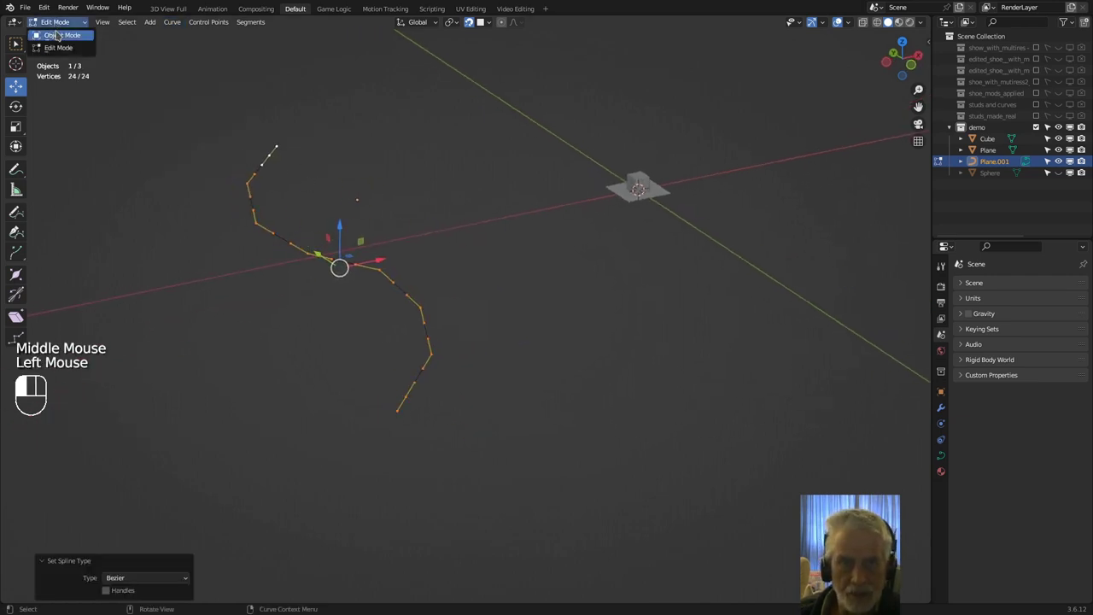
pyautogui.click(58, 37)
pyautogui.moveTo(404, 225); pyautogui.dragTo(446, 245, button='middle')
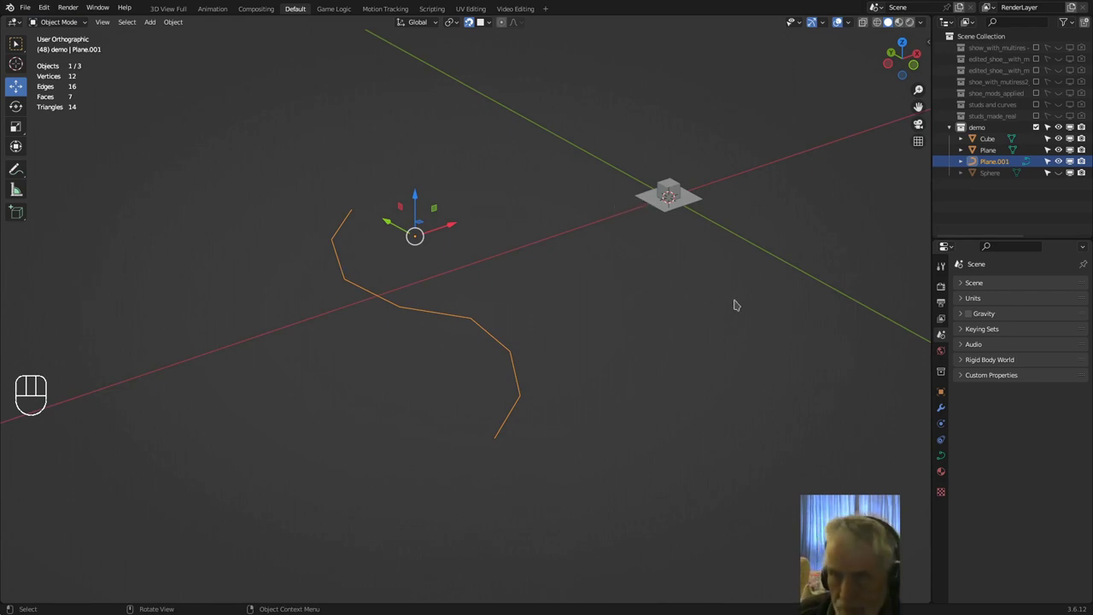
# Parent the tiny cube to the small plane using the Object parent type.
pyautogui.moveTo(732, 296); pyautogui.dragTo(699, 304, button='middle')
pyautogui.click(610, 256)
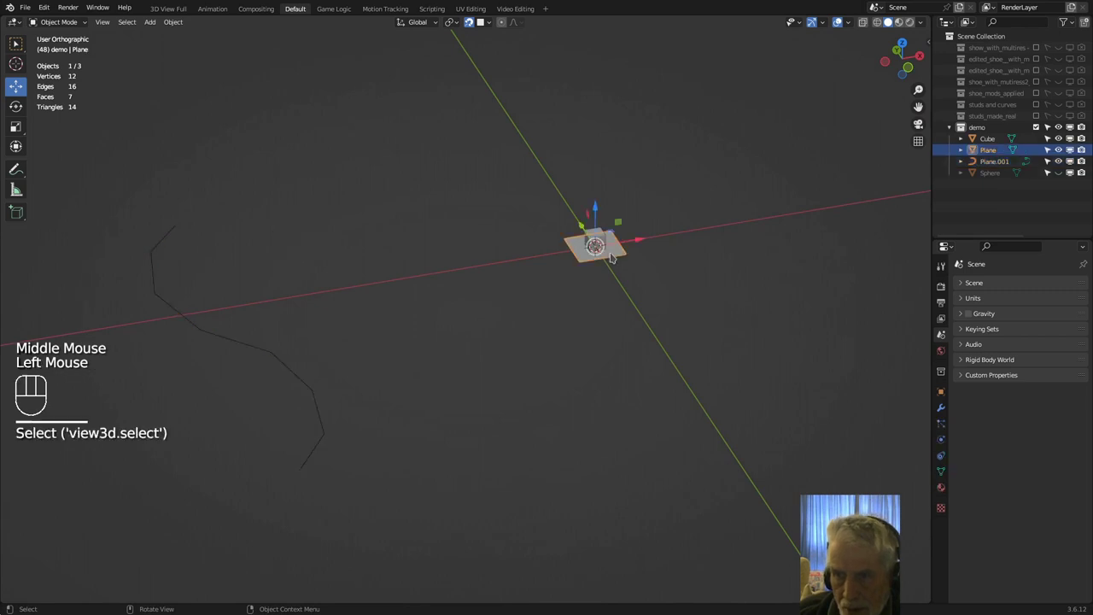
pyautogui.click(610, 252)
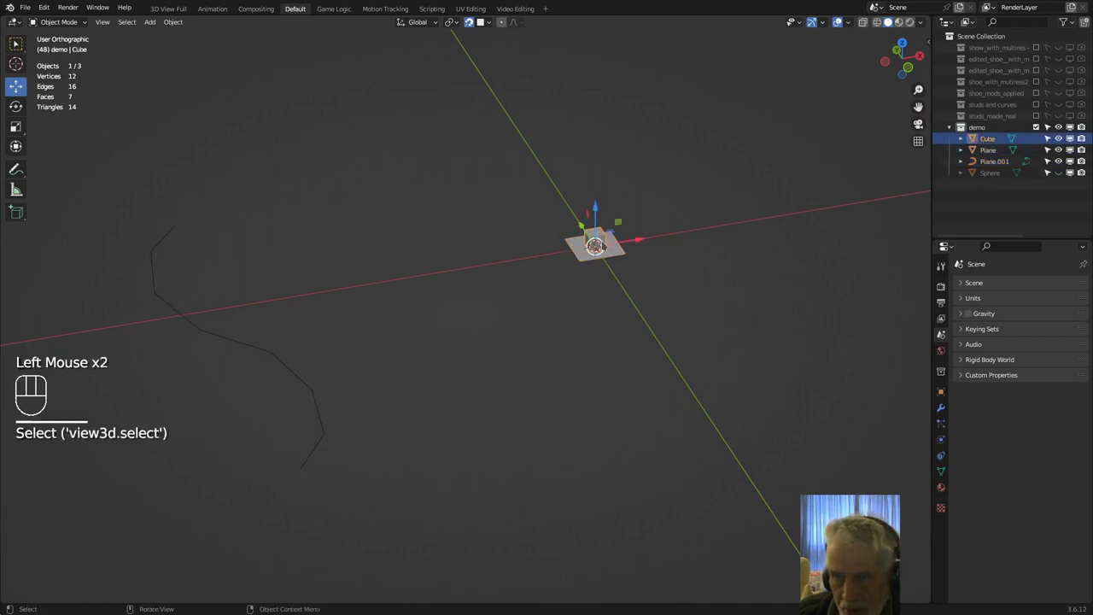
pyautogui.keyDown('shift'); pyautogui.click(622, 258); pyautogui.keyUp('shift')
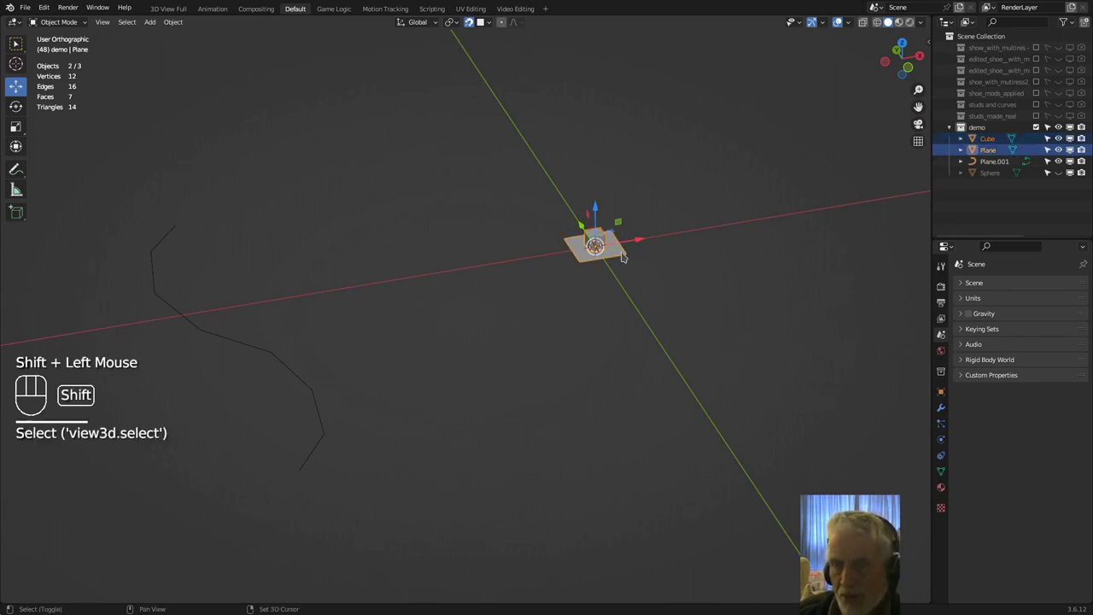
pyautogui.click(175, 22)
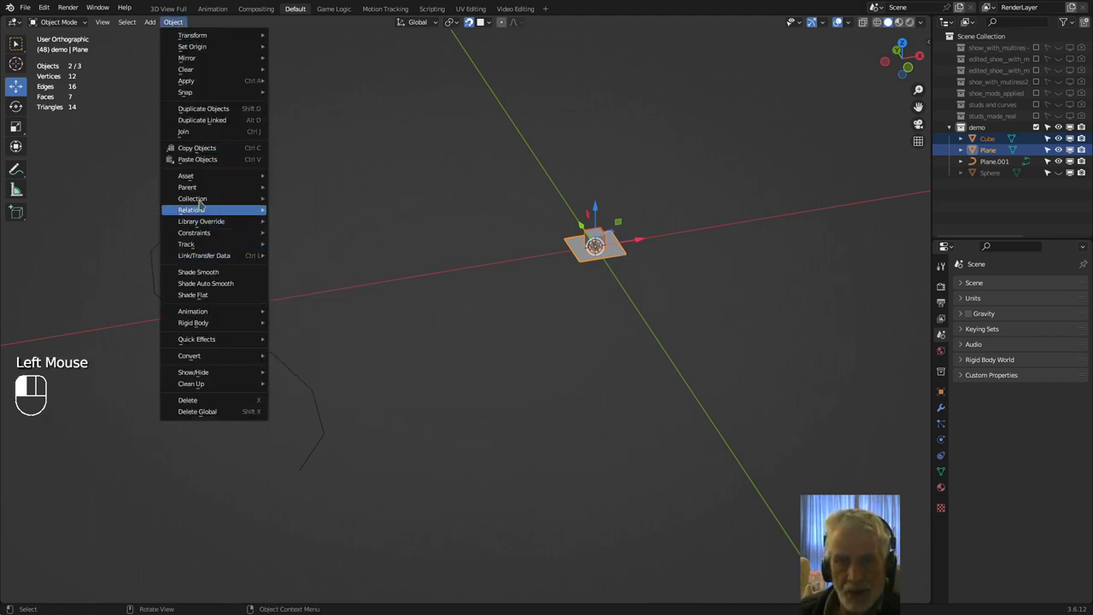
pyautogui.moveTo(202, 190)
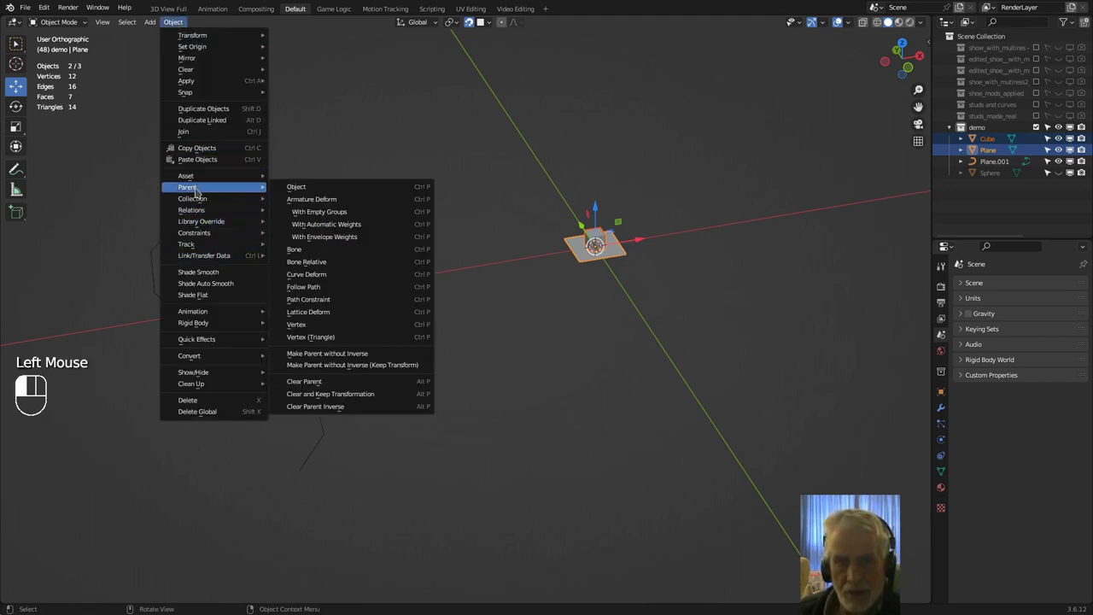
pyautogui.click(296, 190)
pyautogui.scroll(-1, 452, 336)
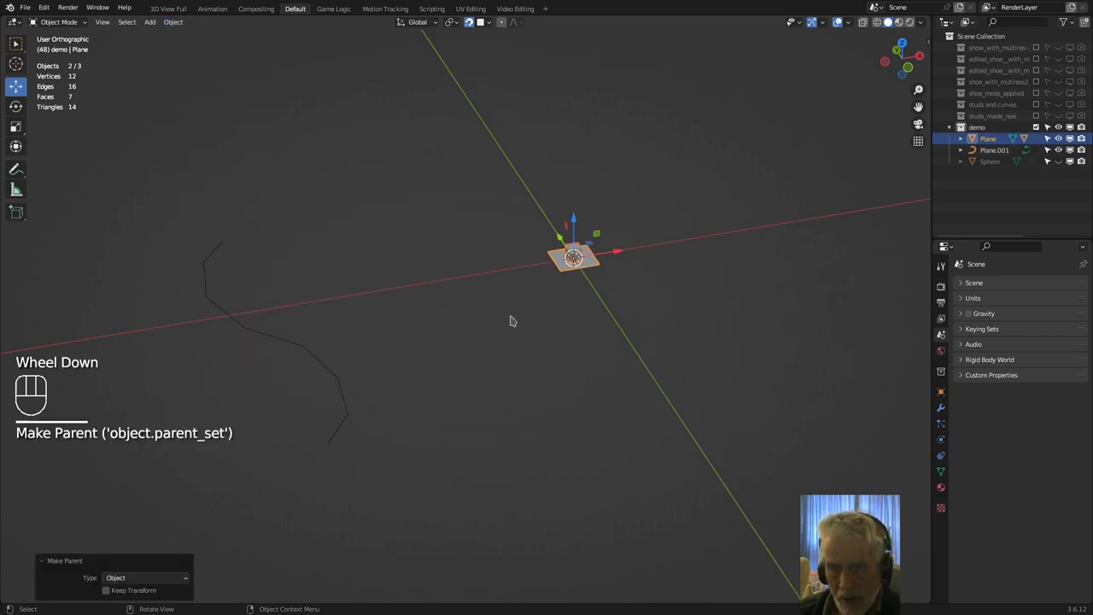
# Test the parenting by moving only the plane about 0.0097 along X, and undo the move.
pyautogui.moveTo(517, 325); pyautogui.dragTo(593, 317, button='middle')
pyautogui.click(624, 317)
pyautogui.click(618, 272)
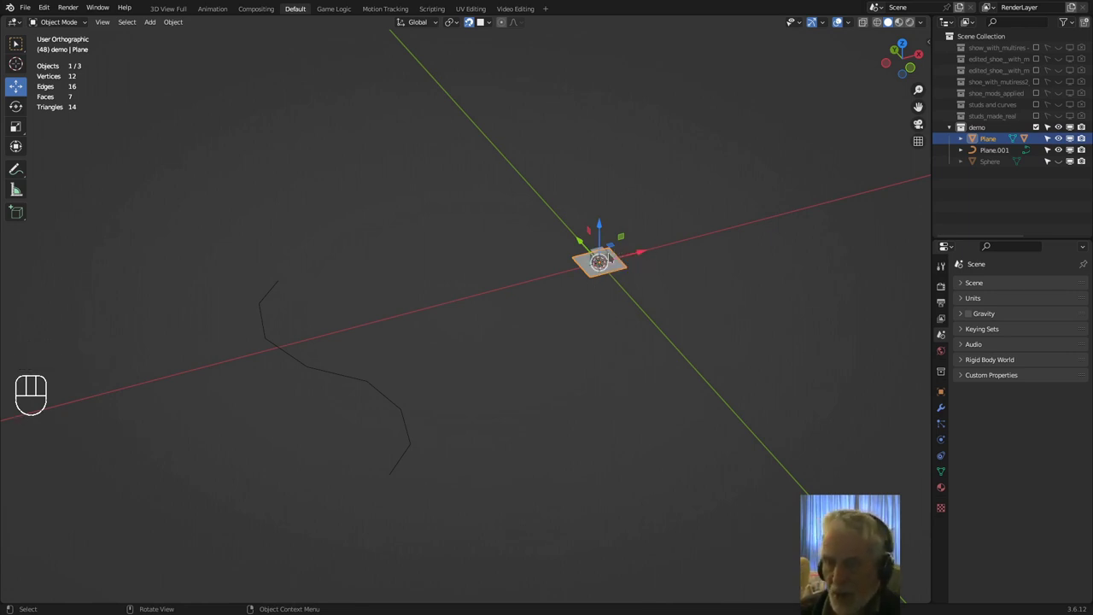
pyautogui.moveTo(642, 253); pyautogui.dragTo(690, 239)
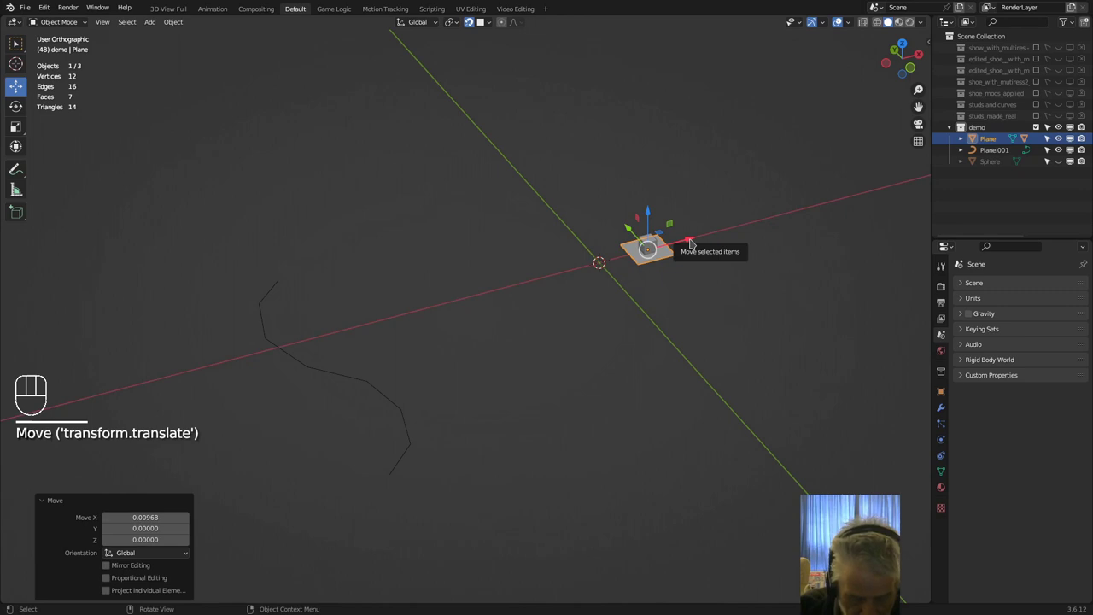
pyautogui.hotkey('ctrl', 'z')
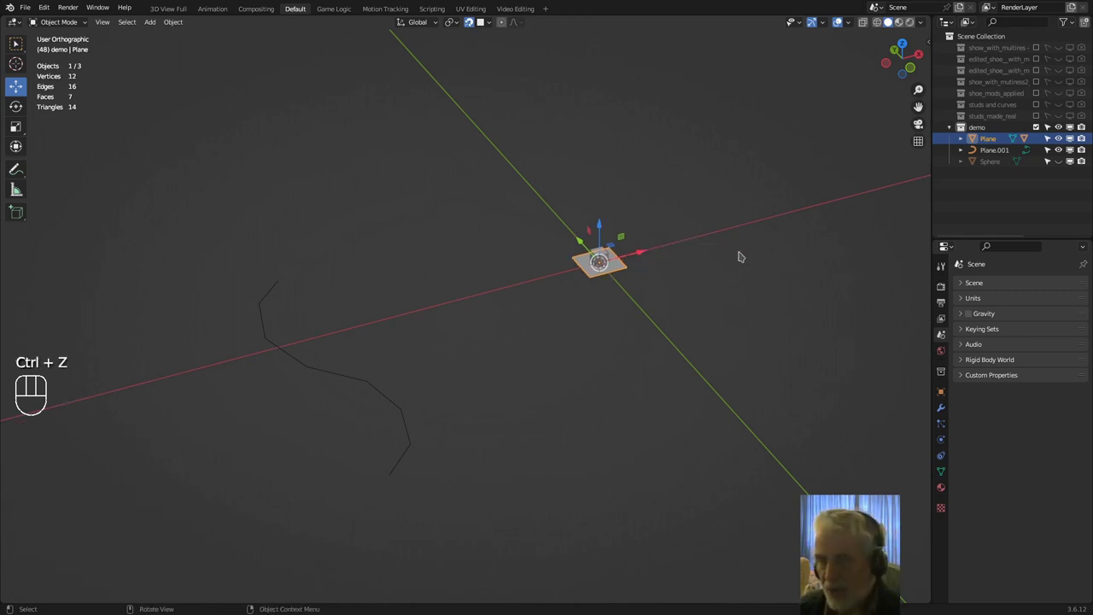
# Add an Array modifier to the small plane and set its count to 3.
pyautogui.moveTo(715, 327); pyautogui.dragTo(708, 319, button='middle')
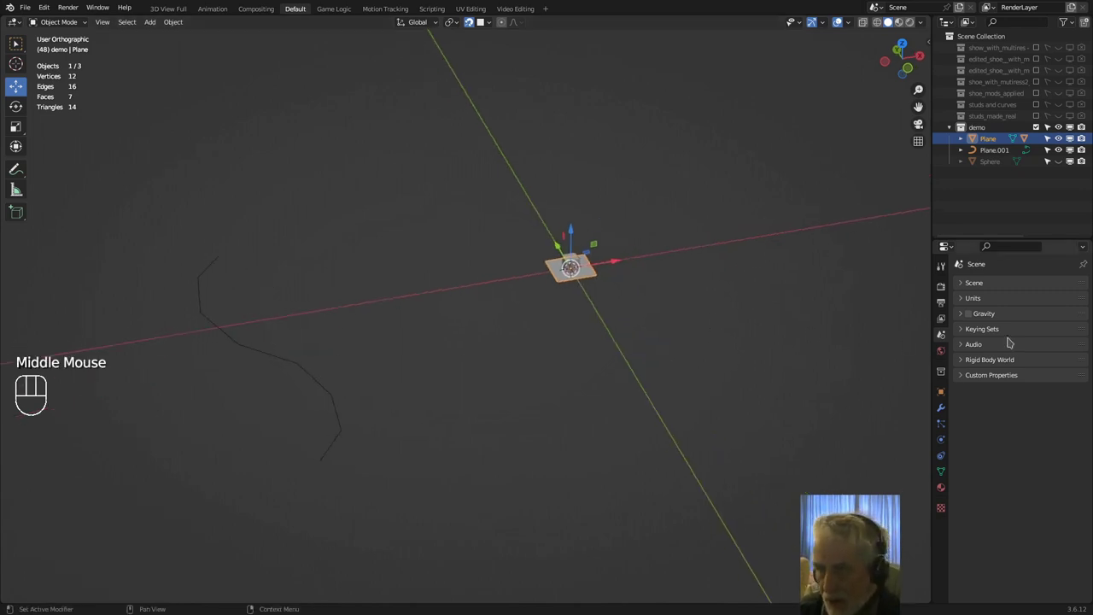
pyautogui.click(942, 410)
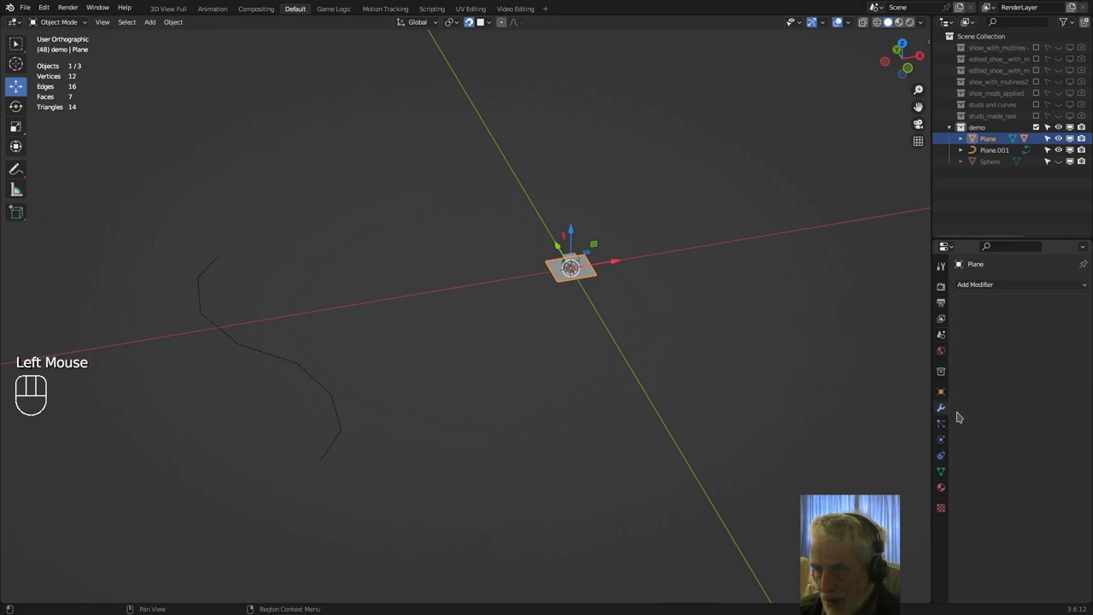
pyautogui.click(996, 285)
pyautogui.click(884, 320)
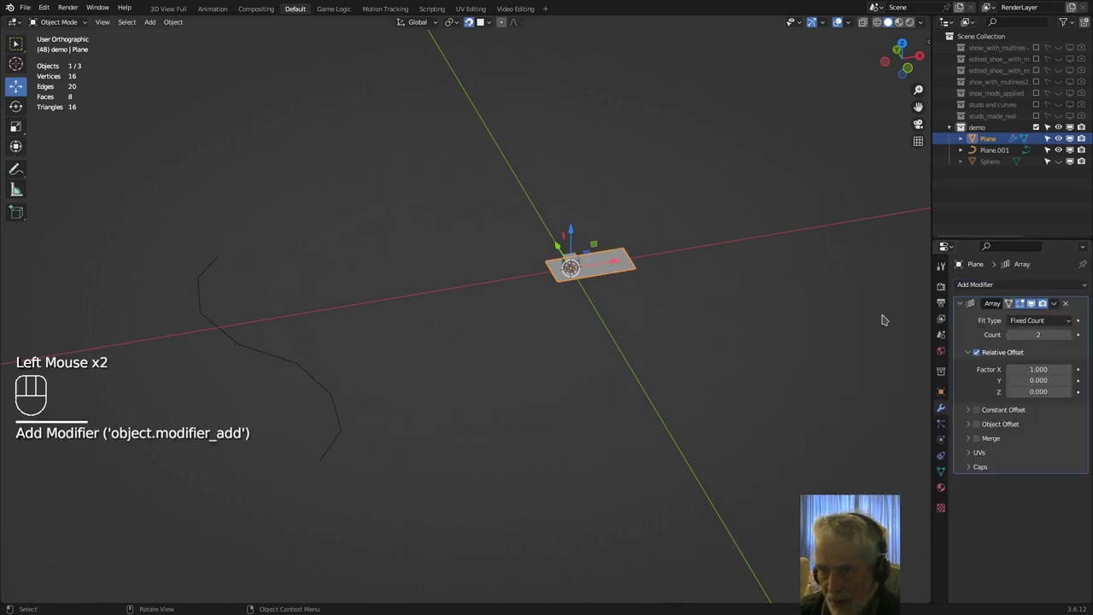
pyautogui.click(1069, 336)
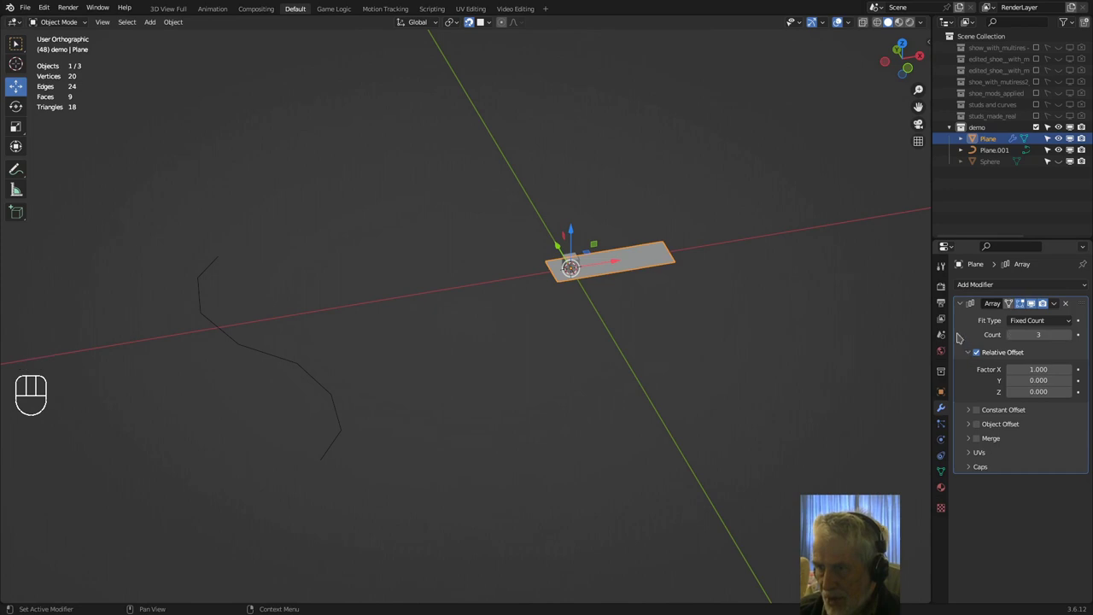
# Add a Curve modifier below the Array on the small plane, using the S-shaped curve as its curve object.
pyautogui.click(961, 304)
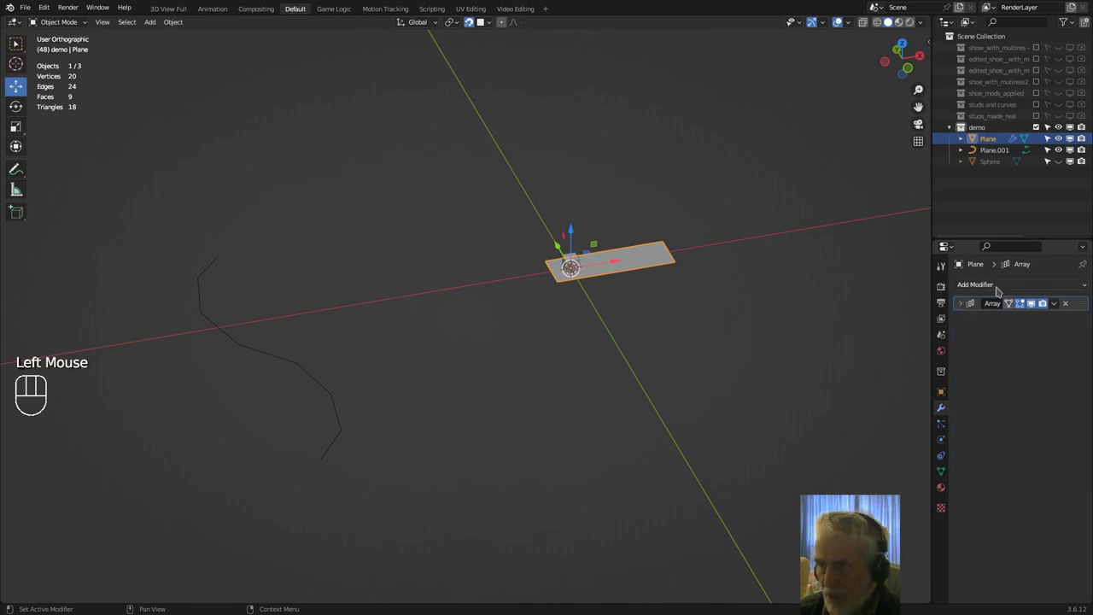
pyautogui.click(995, 287)
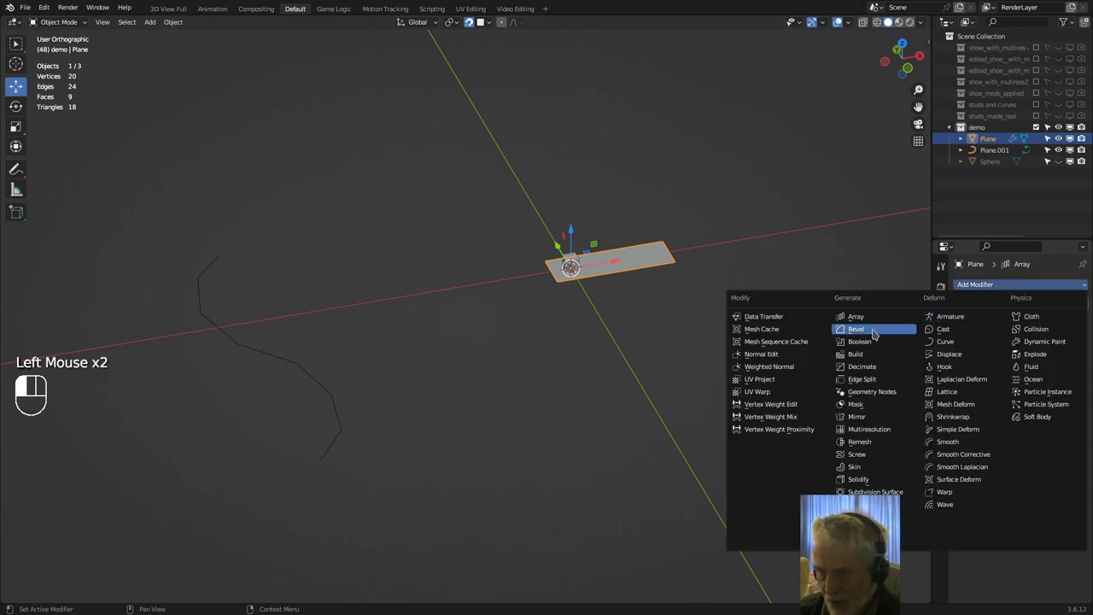
pyautogui.click(944, 341)
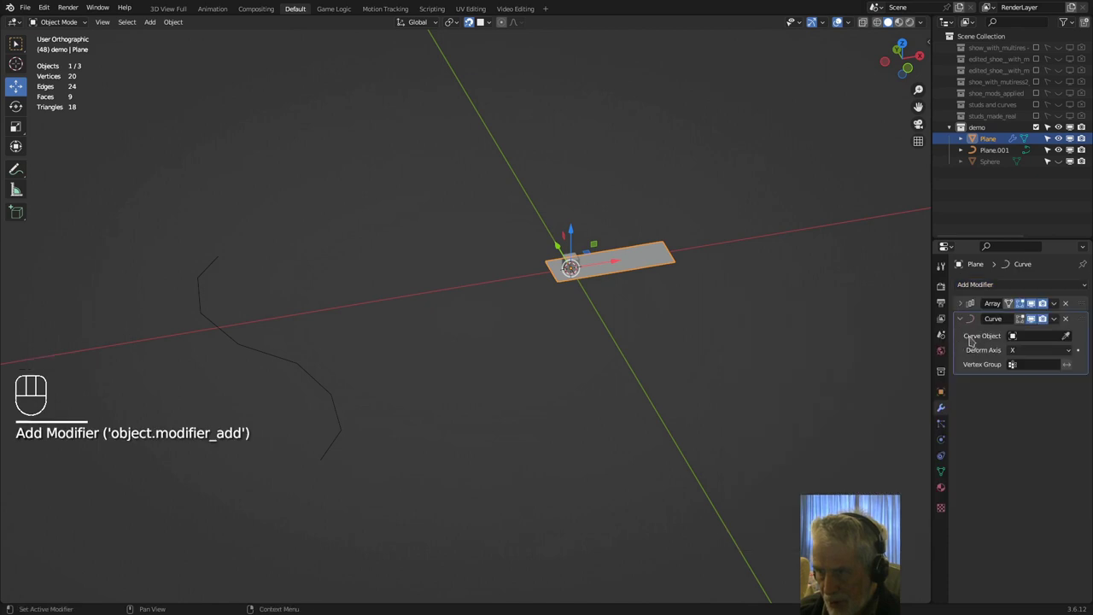
pyautogui.click(1066, 337)
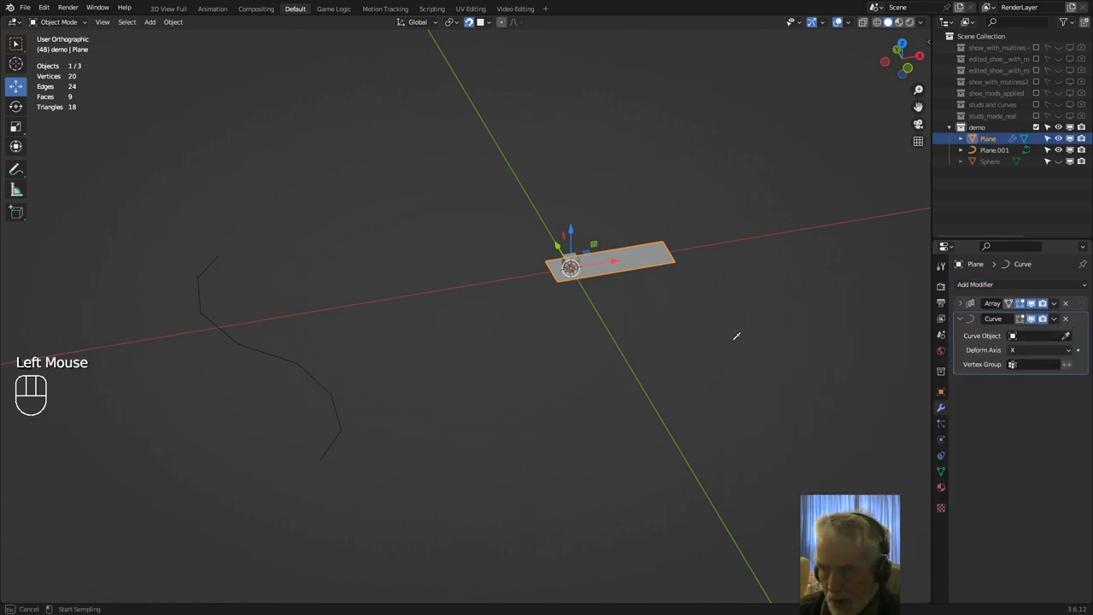
pyautogui.click(209, 312)
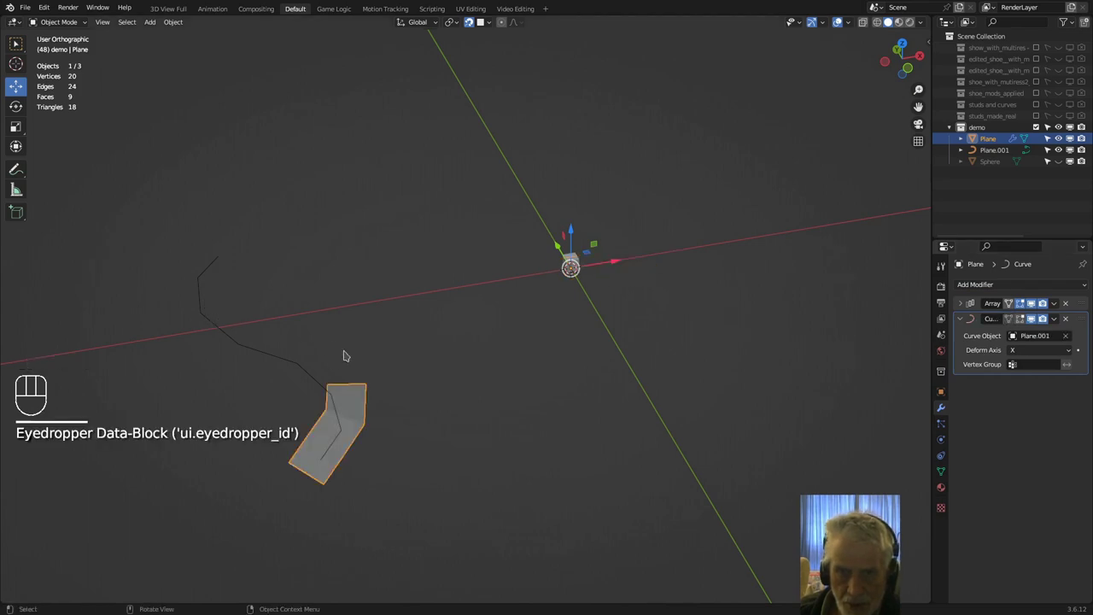
pyautogui.moveTo(405, 361); pyautogui.dragTo(478, 384, button='middle')
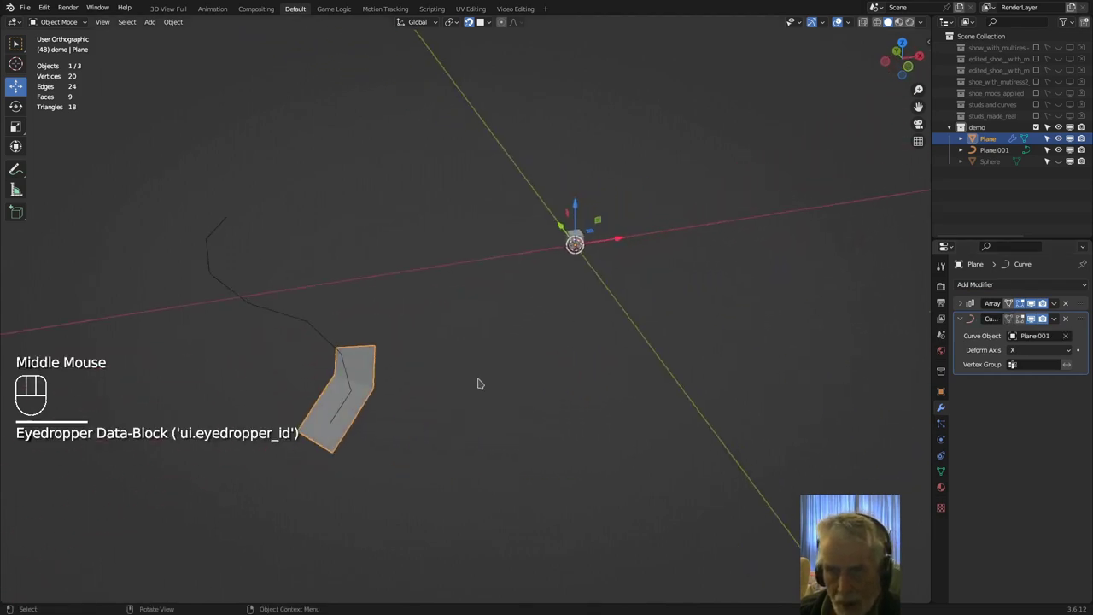
pyautogui.scroll(1, 298, 366)
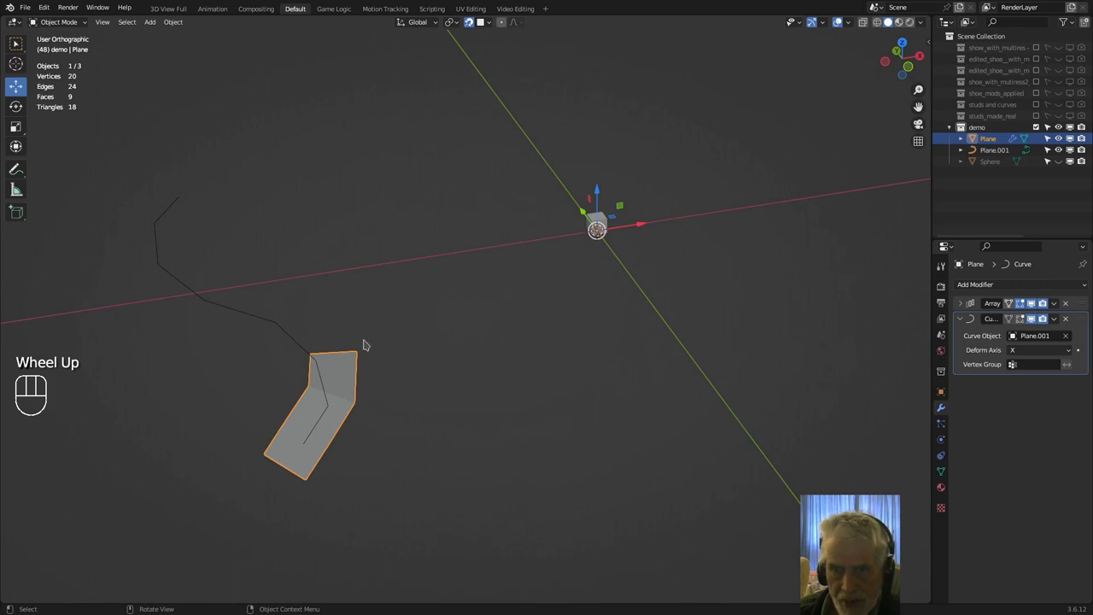
# Enable Faces instancing on the arrayed plane so its parented cube is repeated on every face.
pyautogui.click(994, 142)
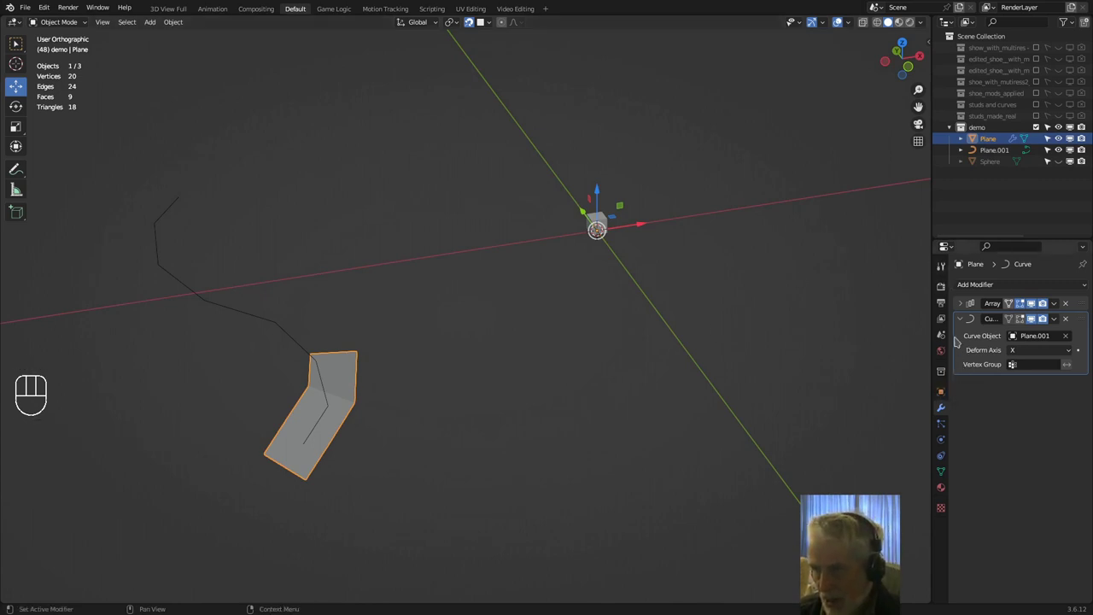
pyautogui.click(941, 391)
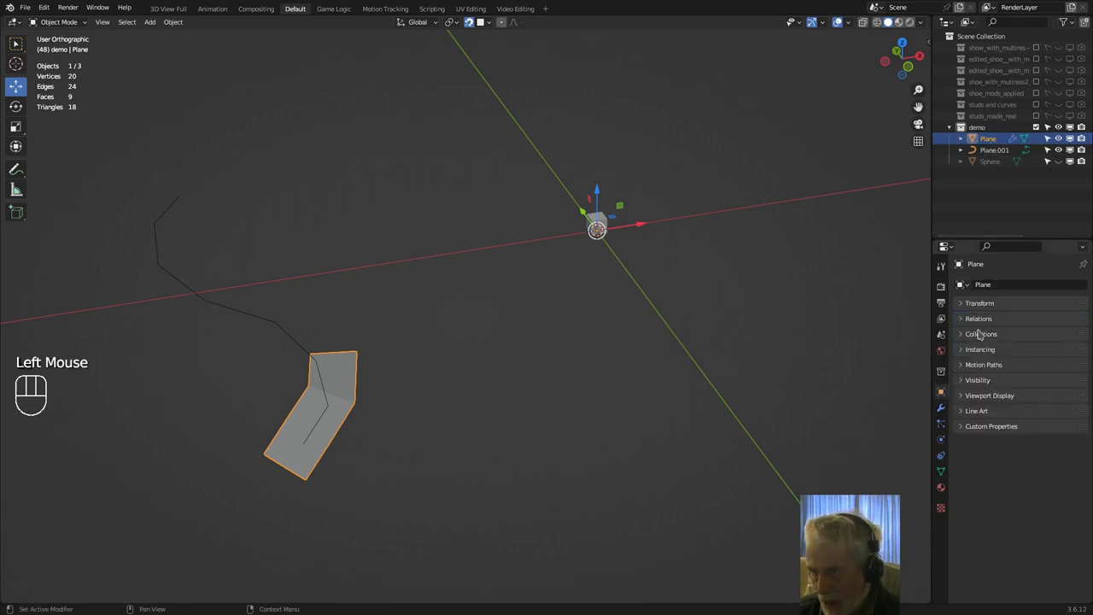
pyautogui.click(962, 350)
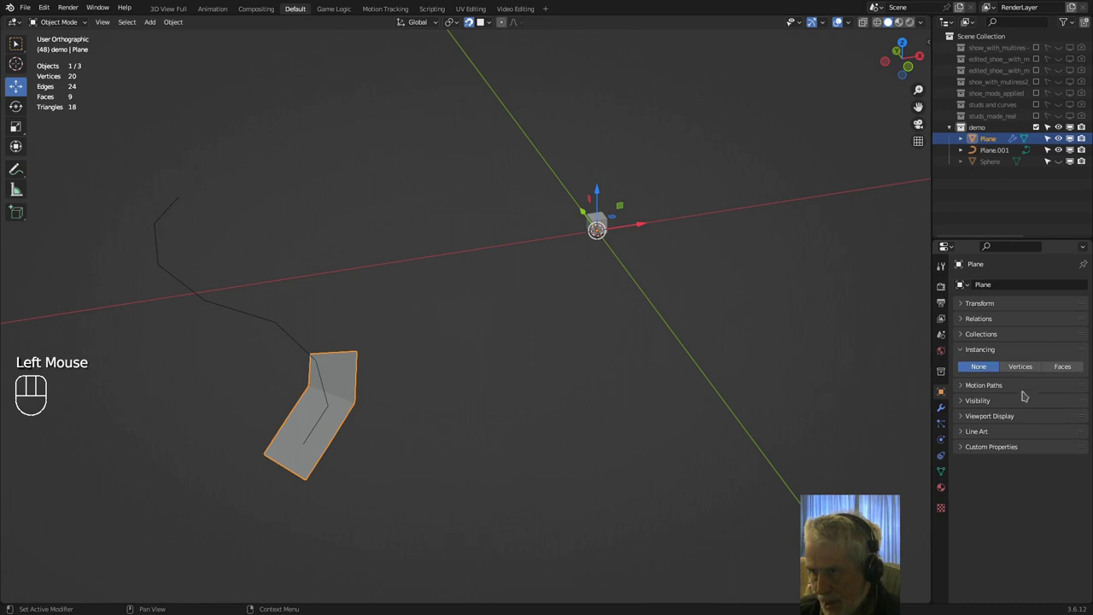
pyautogui.click(1062, 366)
pyautogui.moveTo(834, 406); pyautogui.dragTo(879, 393, button='middle')
pyautogui.scroll(-2, 854, 394)
pyautogui.moveTo(810, 395); pyautogui.dragTo(861, 399, button='middle')
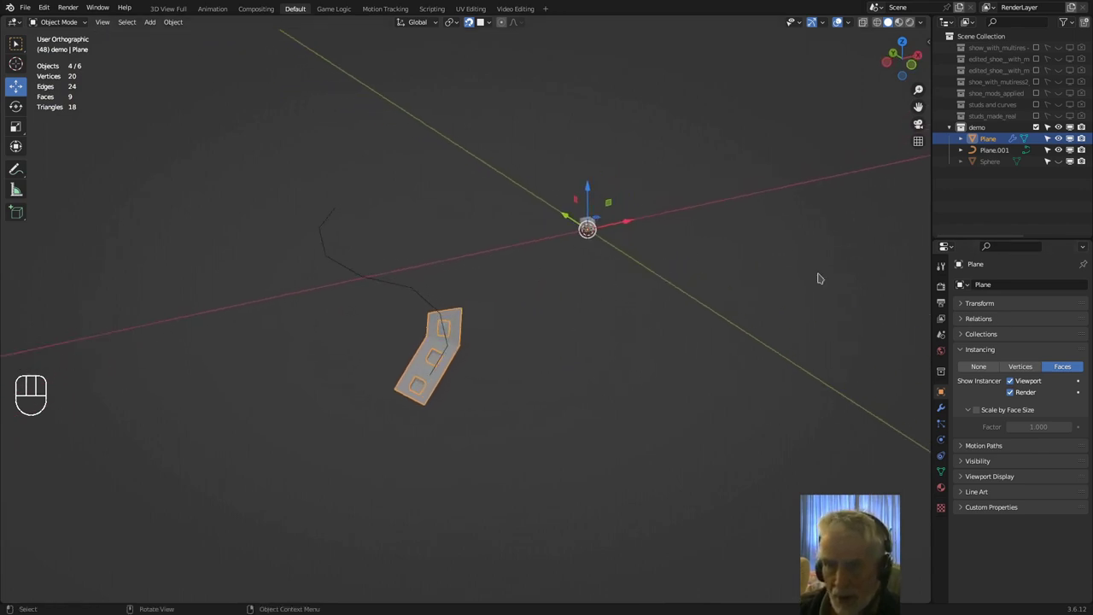
# Set the plane's Array relative offset Factor X to -1 and its count to 7.
pyautogui.click(942, 407)
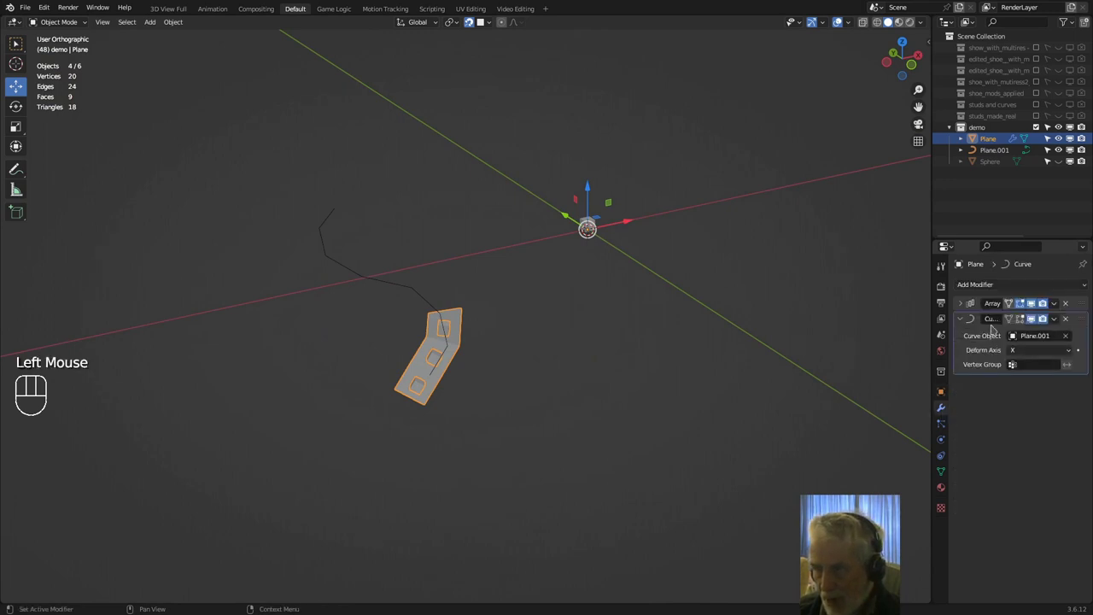
pyautogui.click(969, 306)
pyautogui.moveTo(1039, 334); pyautogui.dragTo(1017, 334)
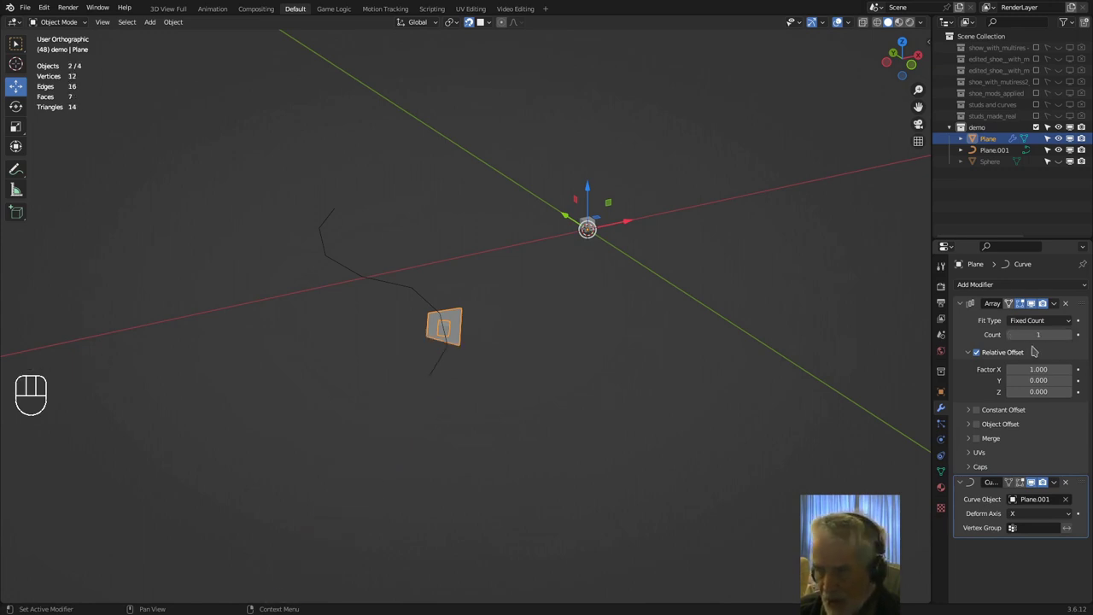
pyautogui.click(1025, 370)
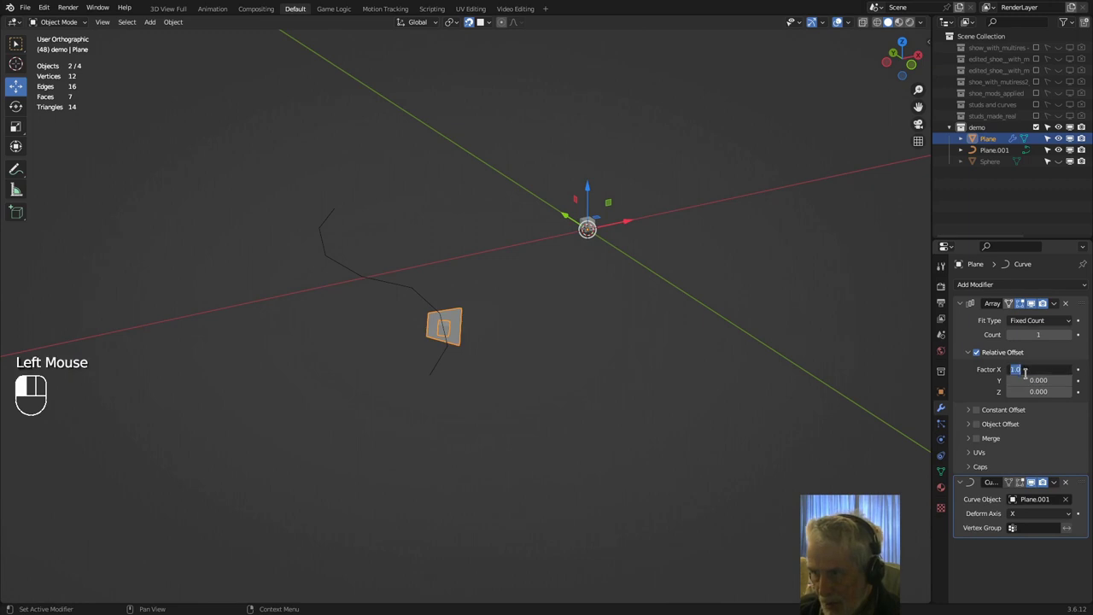
pyautogui.press('BackSpace')
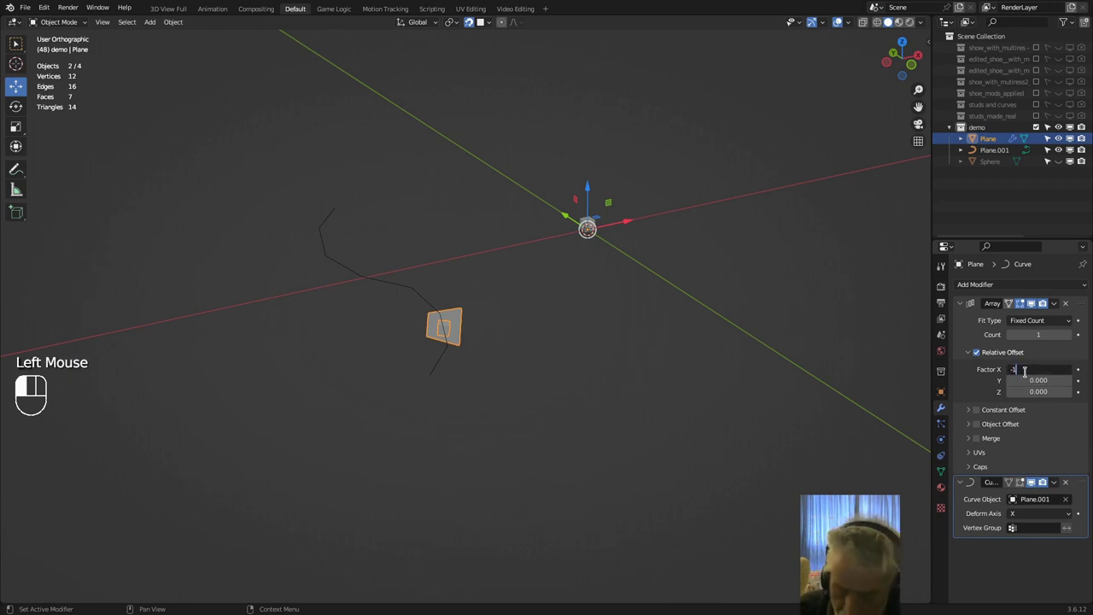
pyautogui.write('-1')
pyautogui.press('Return')
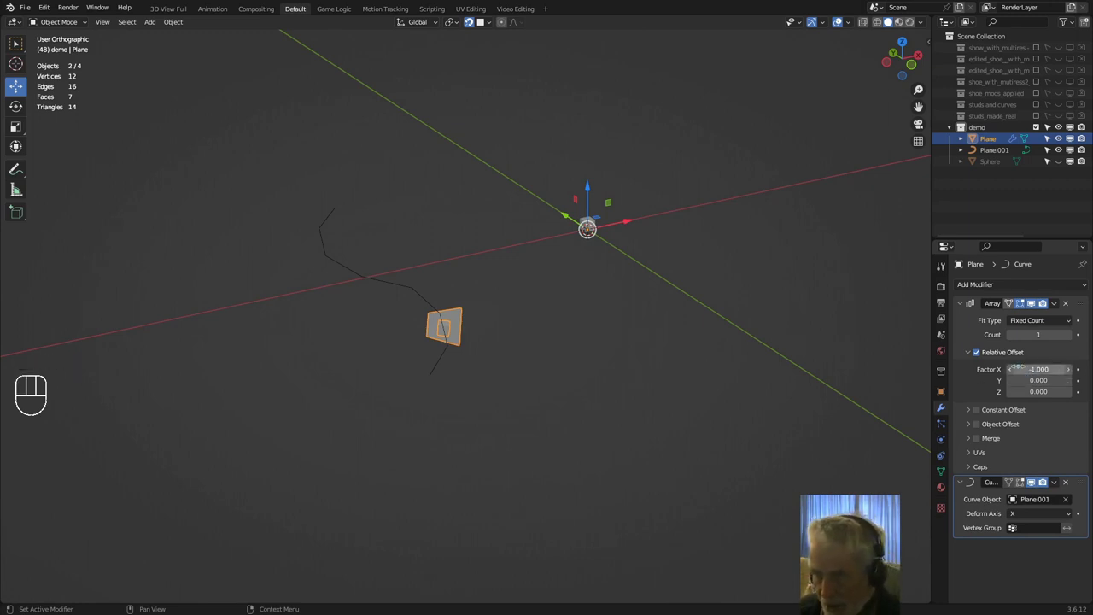
pyautogui.moveTo(1034, 334)
pyautogui.mouseDown()
pyautogui.moveTo(1076, 334)
pyautogui.moveTo(1055, 334)
pyautogui.mouseUp()
pyautogui.moveTo(788, 342); pyautogui.dragTo(812, 357, button='middle')
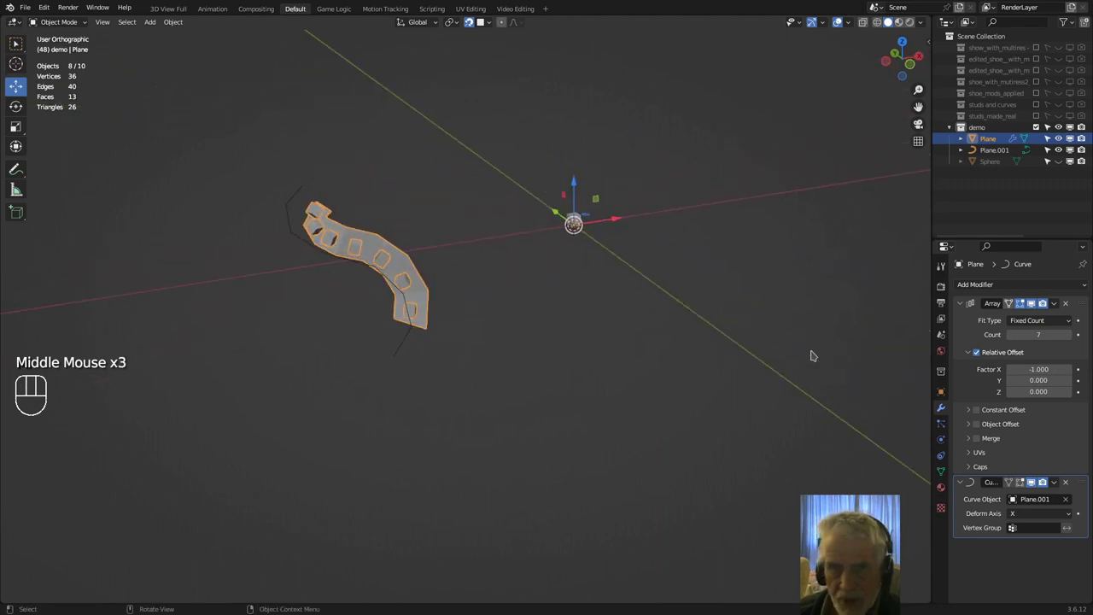
# Apply all transforms (location, rotation and scale) to the S-shaped curve.
pyautogui.click(406, 345)
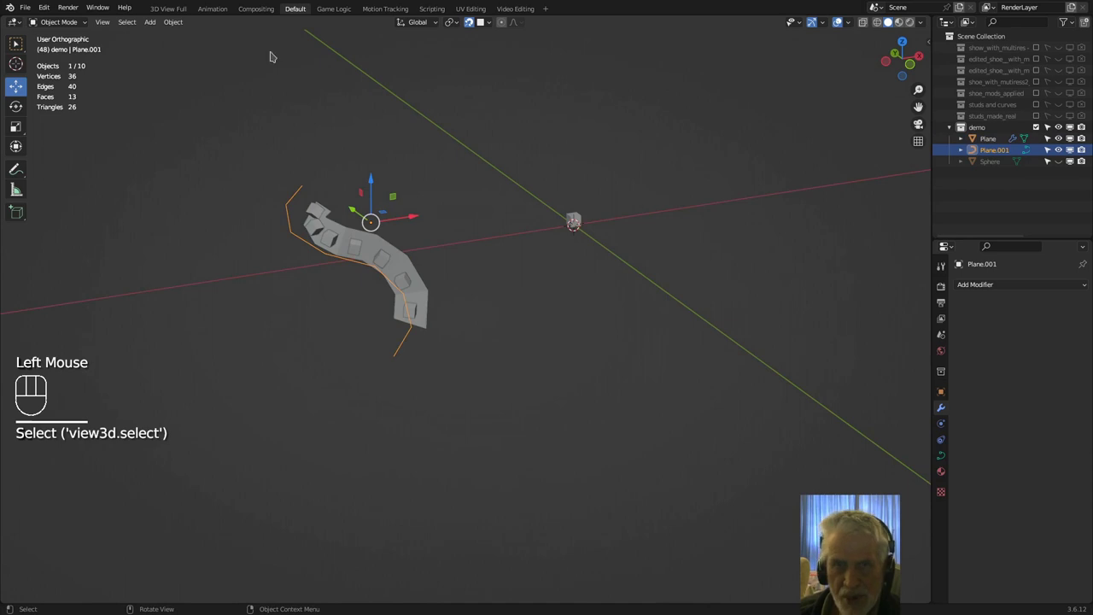
pyautogui.click(173, 21)
pyautogui.moveTo(193, 35)
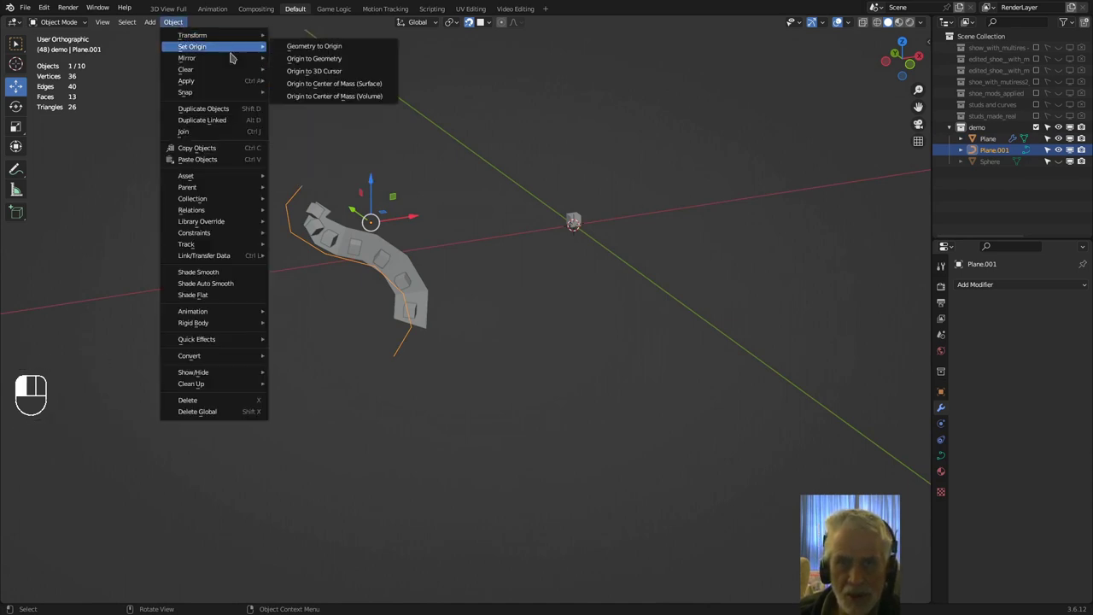
pyautogui.moveTo(212, 80)
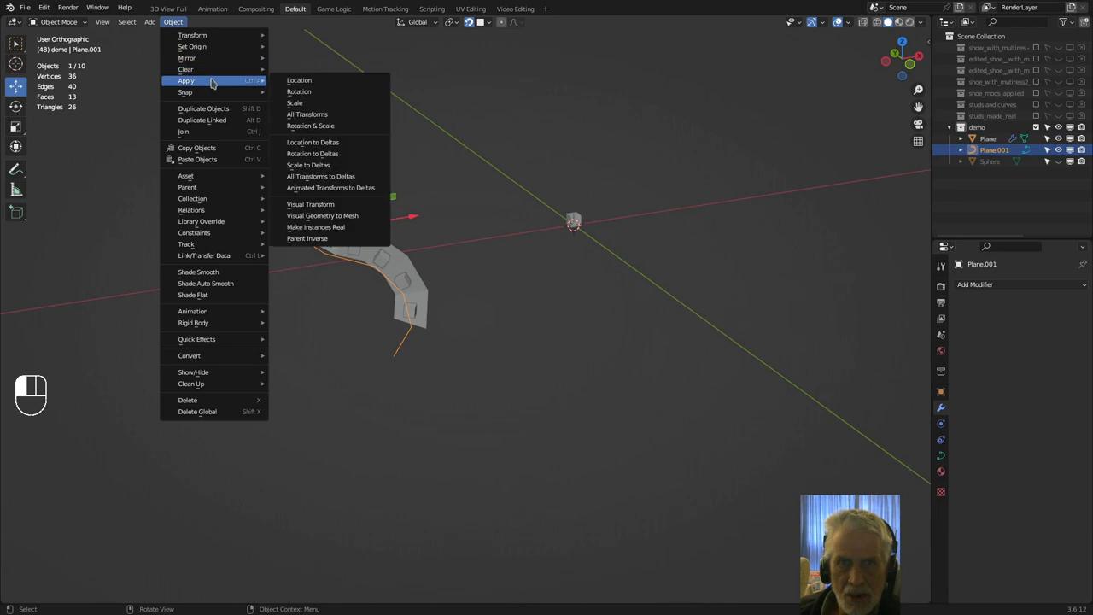
pyautogui.click(313, 114)
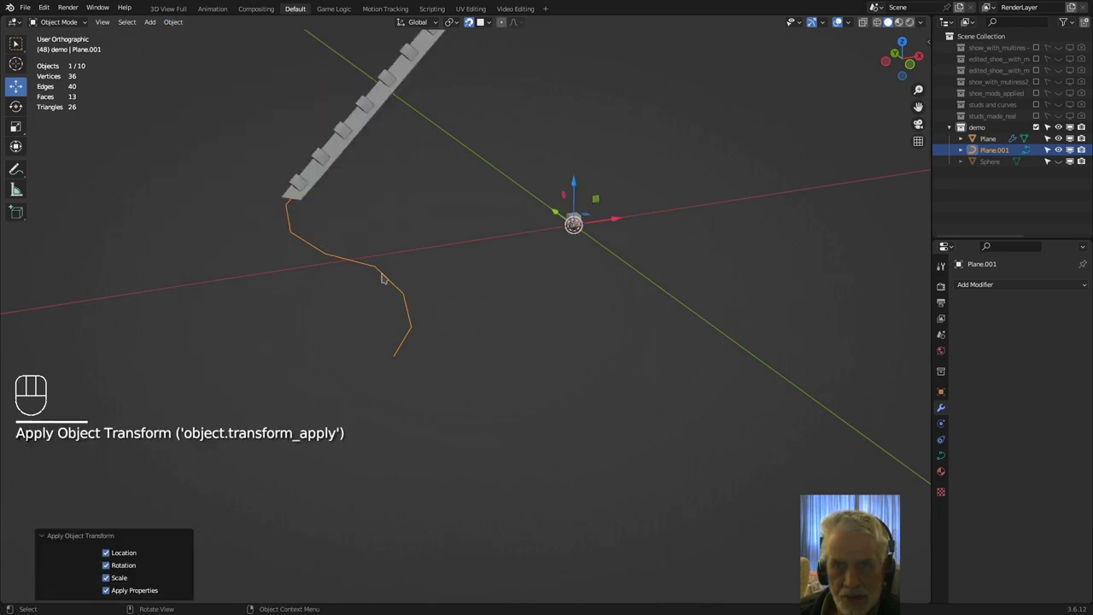
# Select the arrayed plane and set its Array relative offset Factor X to 1.
pyautogui.scroll(-2, 379, 276)
pyautogui.click(344, 298)
pyautogui.moveTo(323, 278); pyautogui.dragTo(445, 264, button='middle')
pyautogui.click(451, 264)
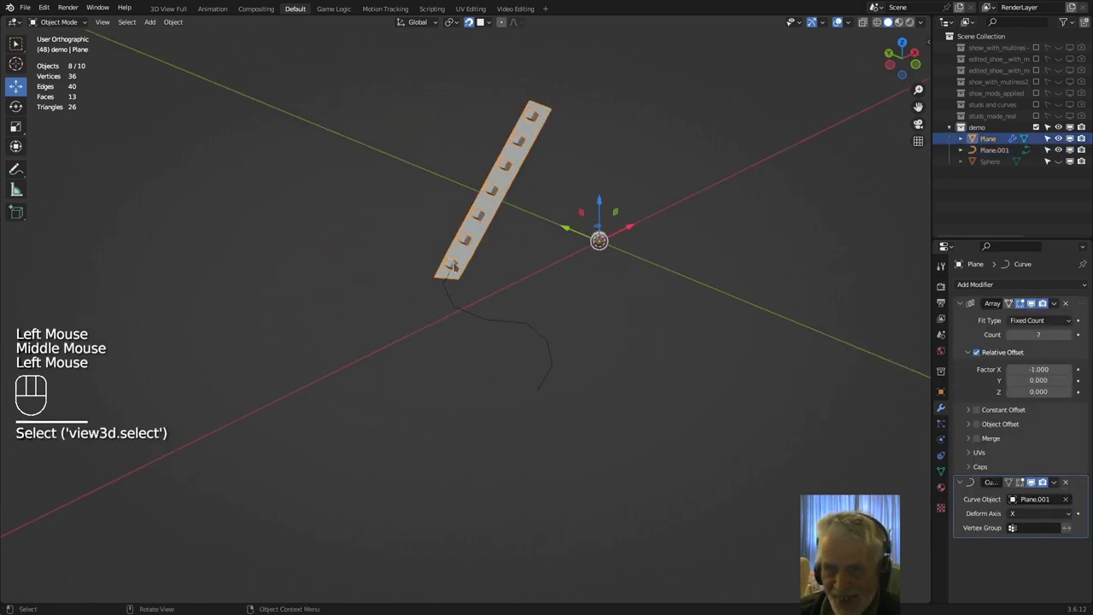
pyautogui.click(451, 297)
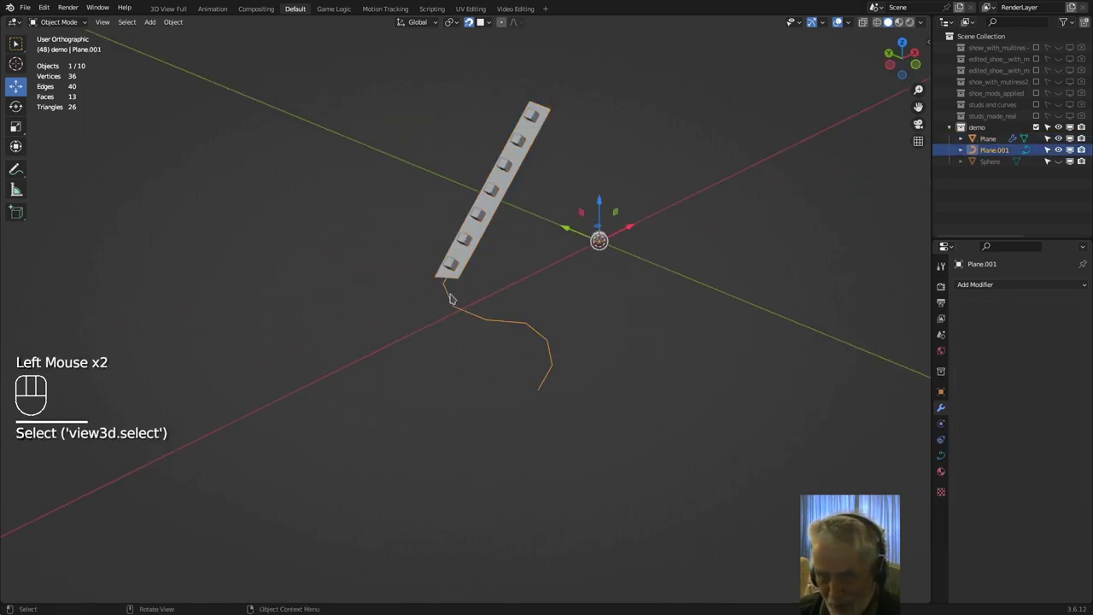
pyautogui.click(458, 258)
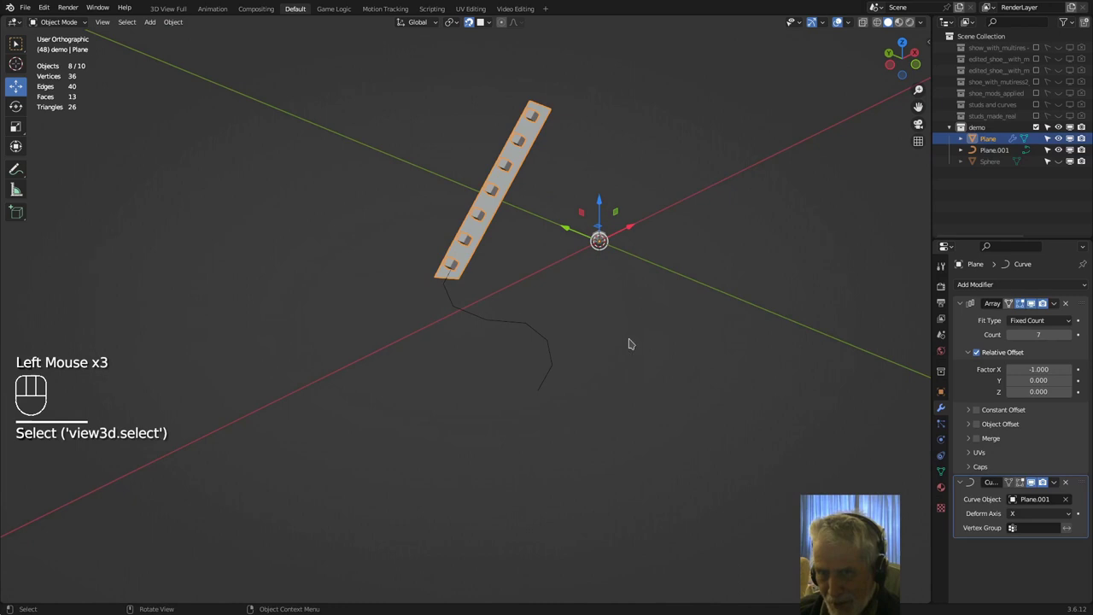
pyautogui.click(1029, 369)
pyautogui.write('1')
pyautogui.press('Return')
pyautogui.moveTo(918, 453); pyautogui.dragTo(901, 425, button='middle')
pyautogui.moveTo(681, 291); pyautogui.dragTo(691, 317, button='middle')
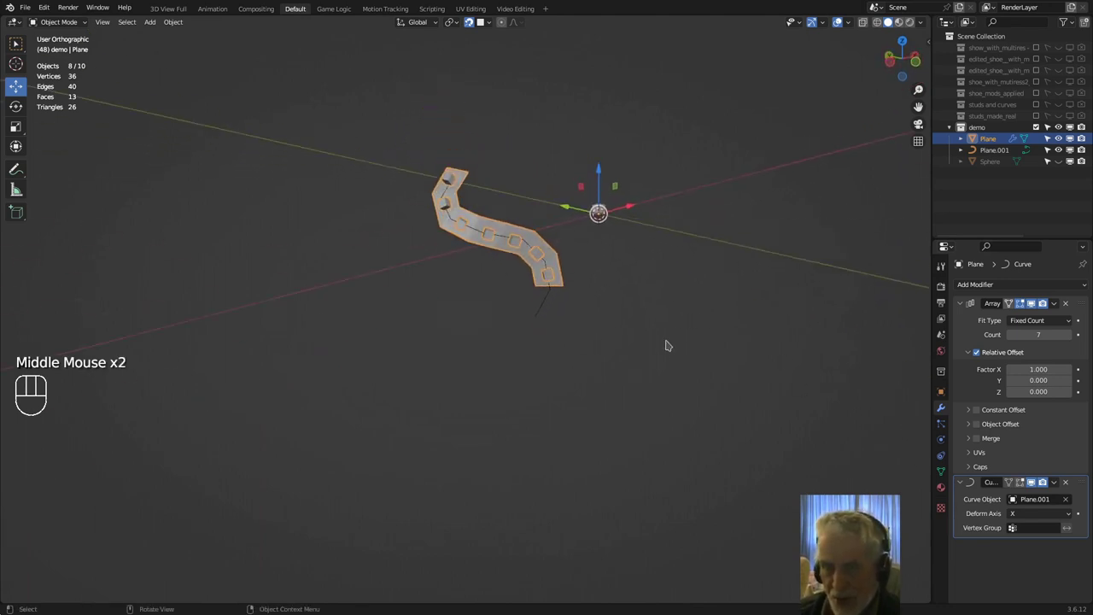
# Set the plane's Array count to 8 to fill the length of the curve.
pyautogui.moveTo(1038, 334); pyautogui.dragTo(1051, 334)
pyautogui.moveTo(635, 328); pyautogui.dragTo(596, 352, button='middle')
pyautogui.scroll(1, 644, 401)
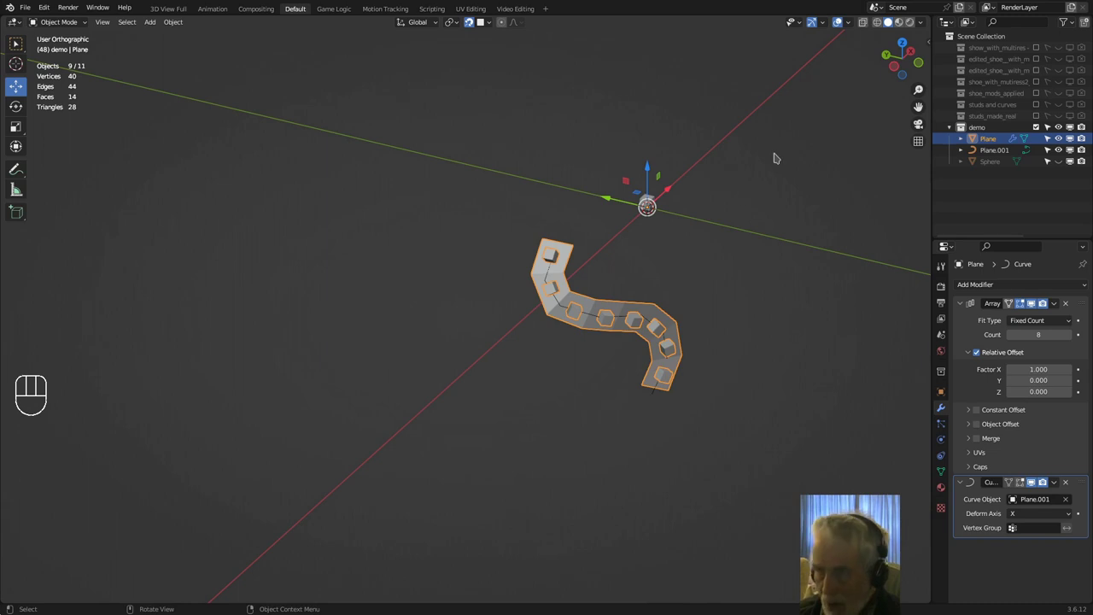
# Examine the transform values of the arrayed plane and the S-shaped curve, and look through the curve's other sidebar settings.
pyautogui.click(926, 40)
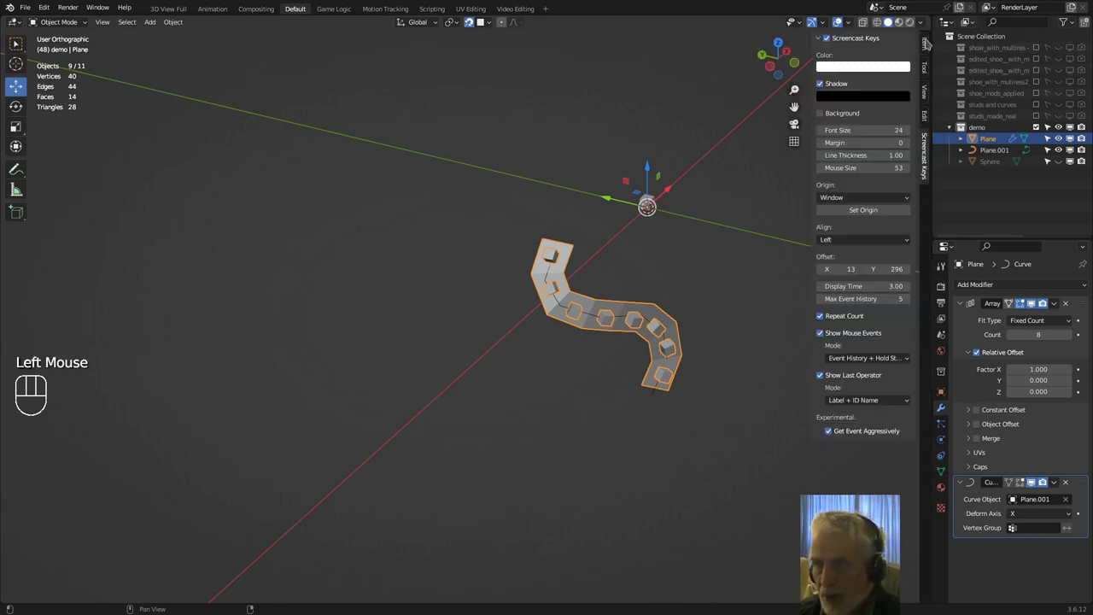
pyautogui.press('n')
pyautogui.press('n')
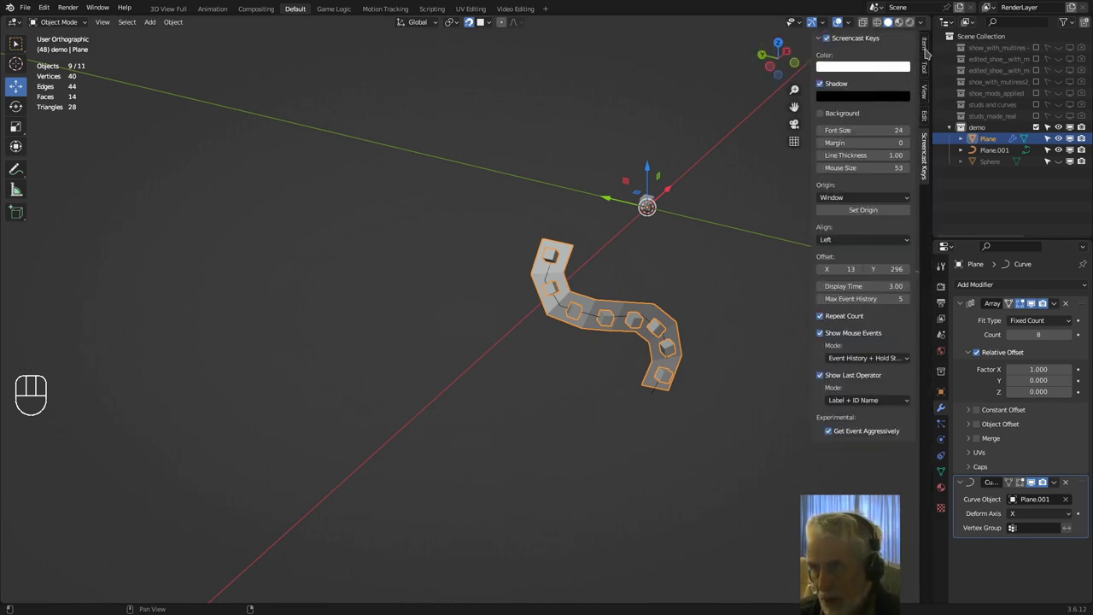
pyautogui.click(925, 49)
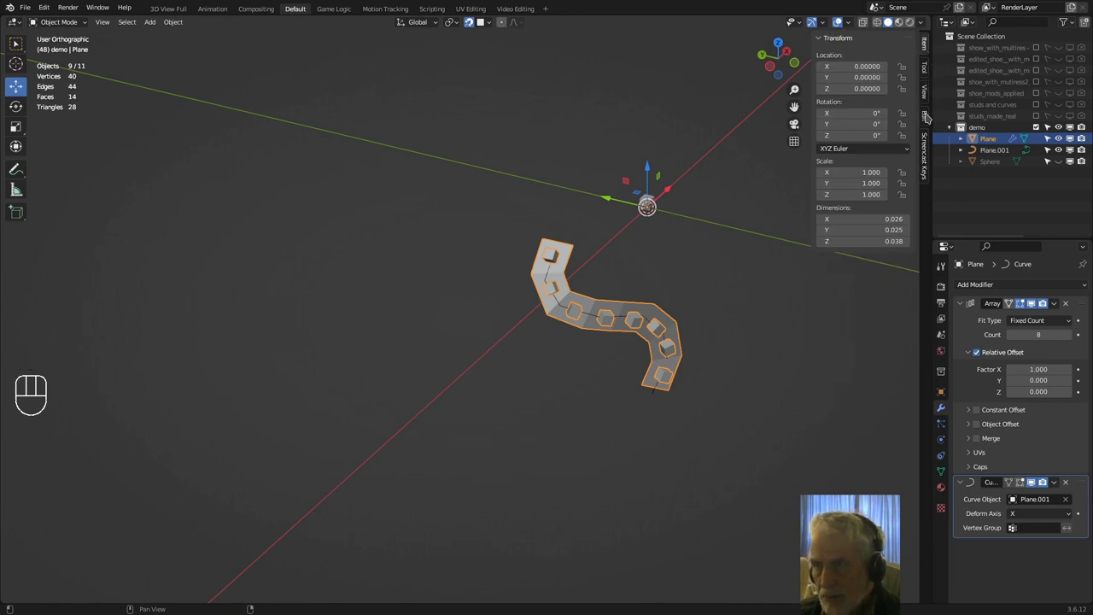
pyautogui.click(991, 151)
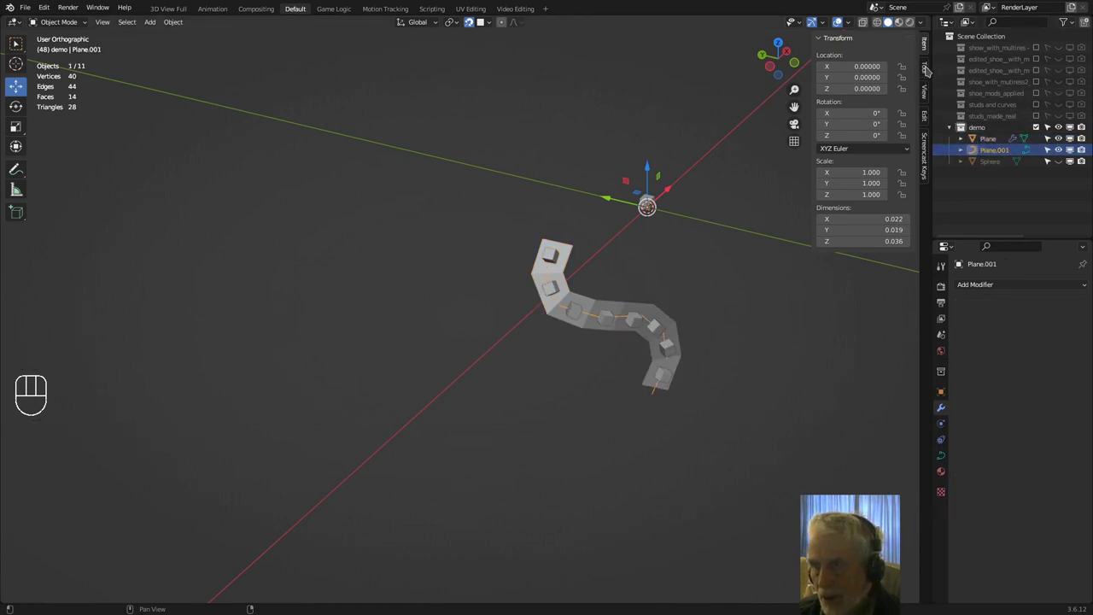
pyautogui.click(926, 115)
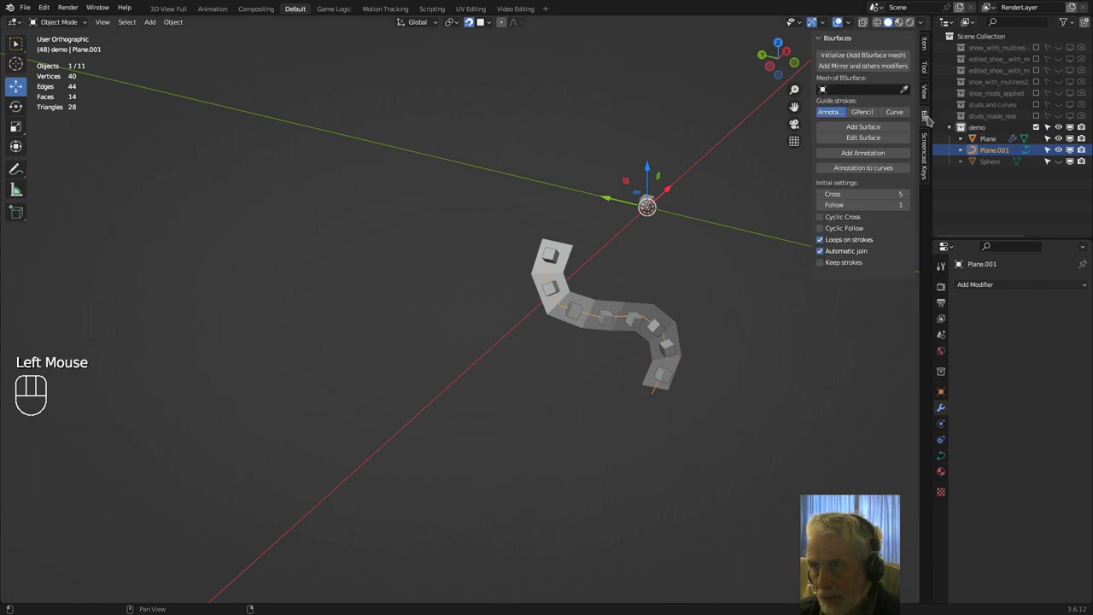
pyautogui.click(927, 52)
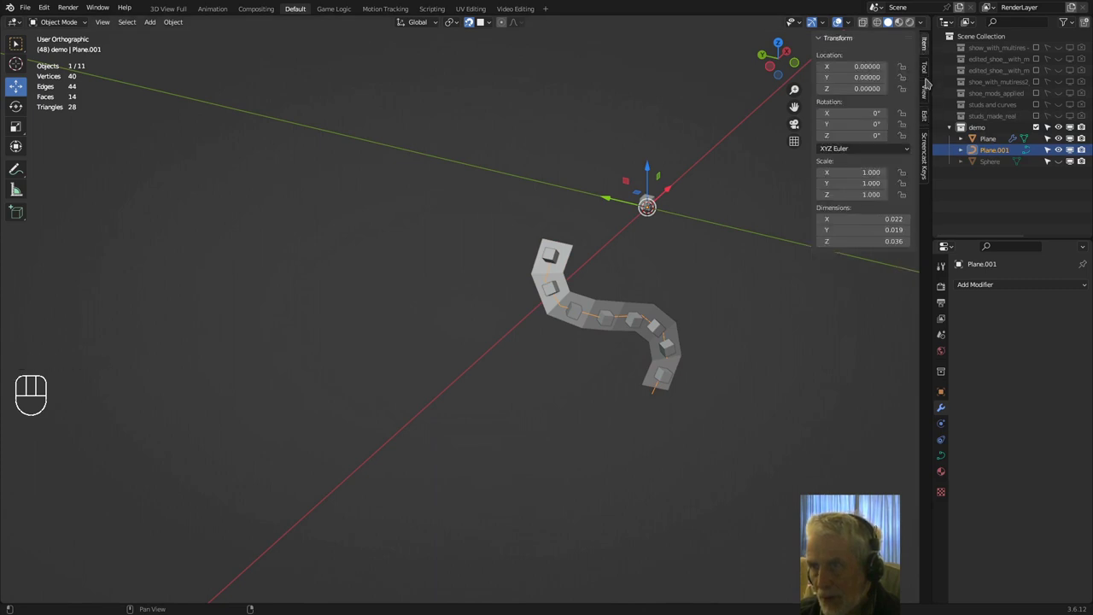
pyautogui.click(926, 74)
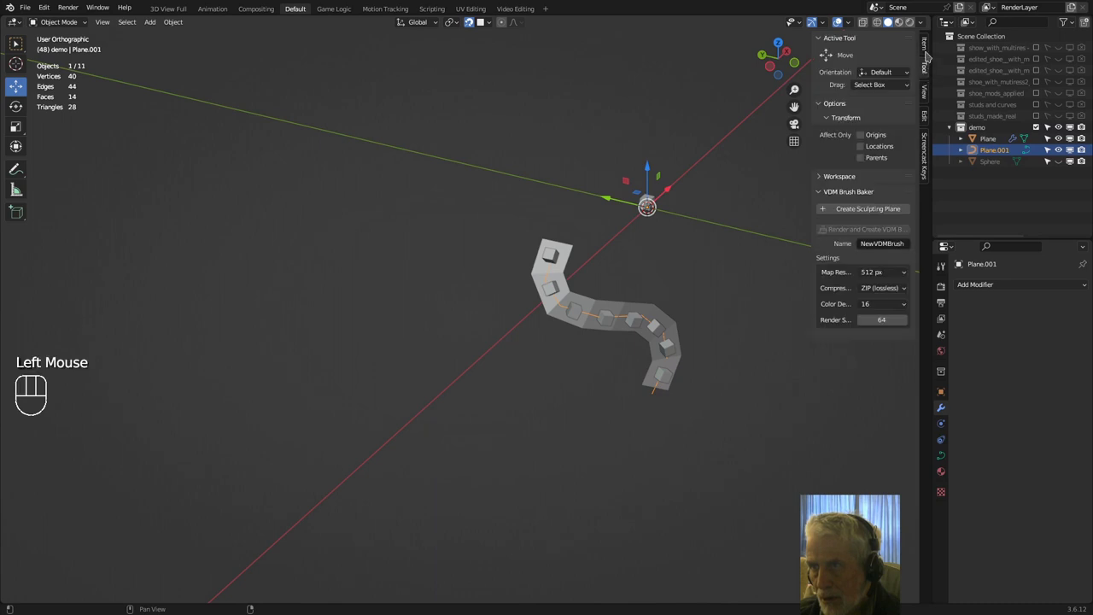
pyautogui.click(925, 47)
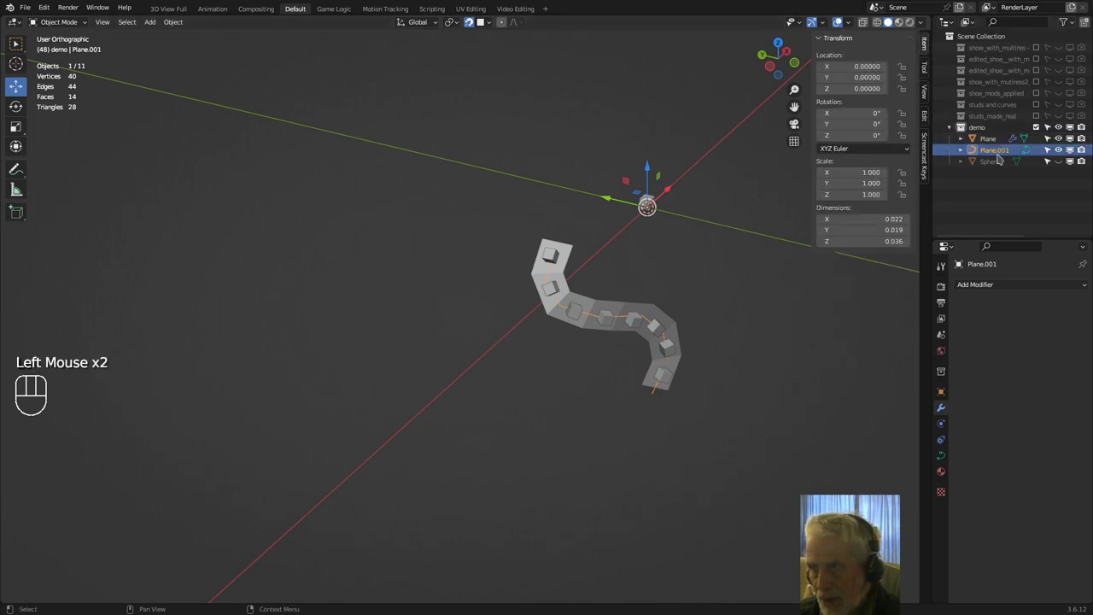
pyautogui.click(994, 154)
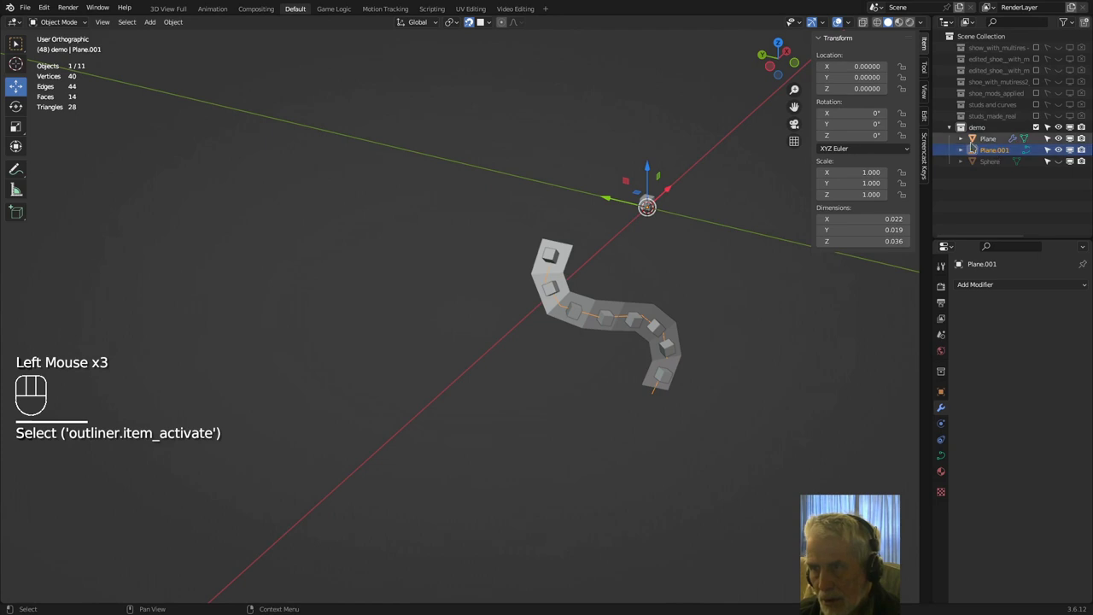
# In Edit Mode, set the mean tilt of all the S-shaped curve's control points to -65.3°, hide the sidebar and return to Object Mode.
pyautogui.click(928, 74)
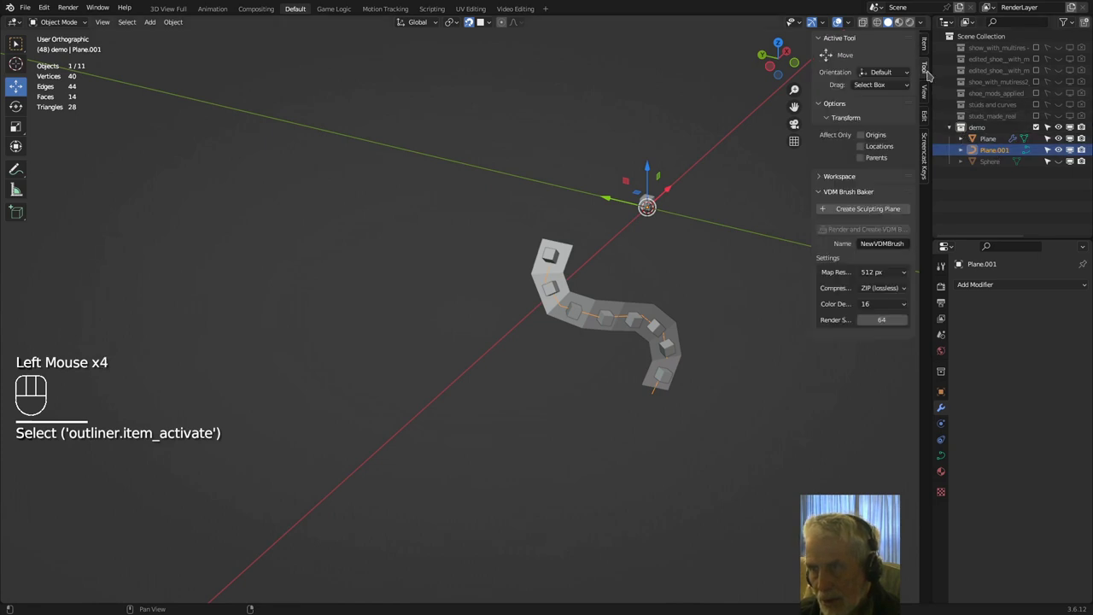
pyautogui.click(925, 53)
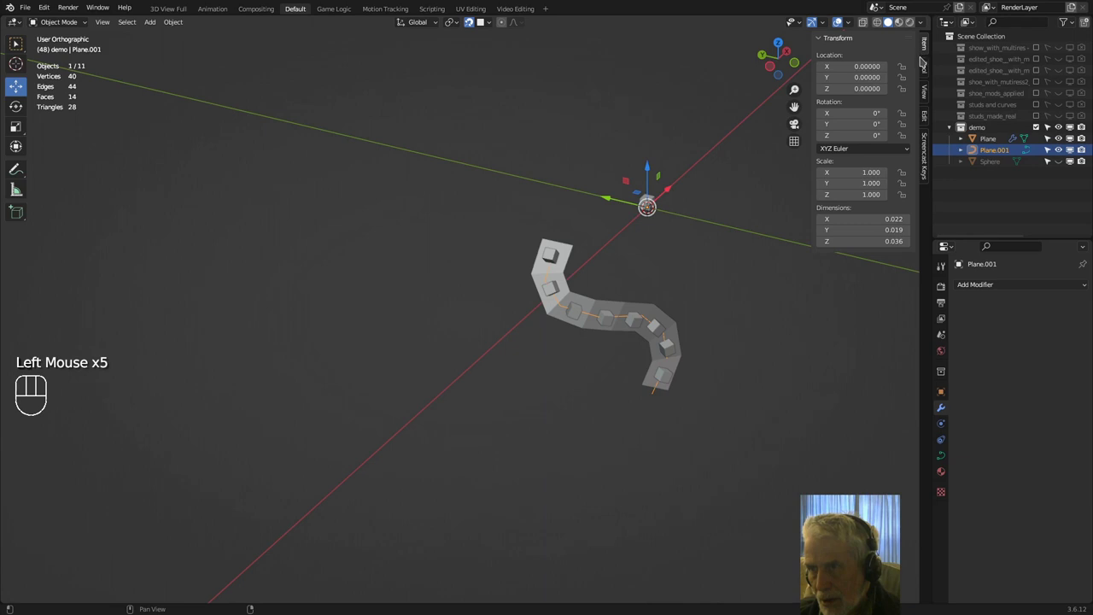
pyautogui.click(65, 27)
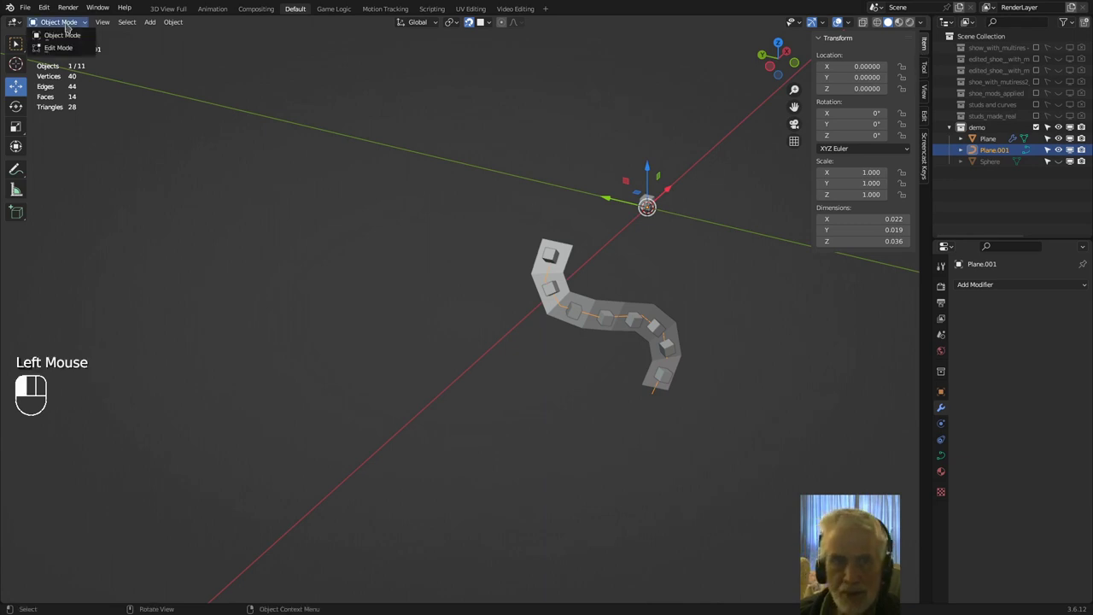
pyautogui.click(60, 49)
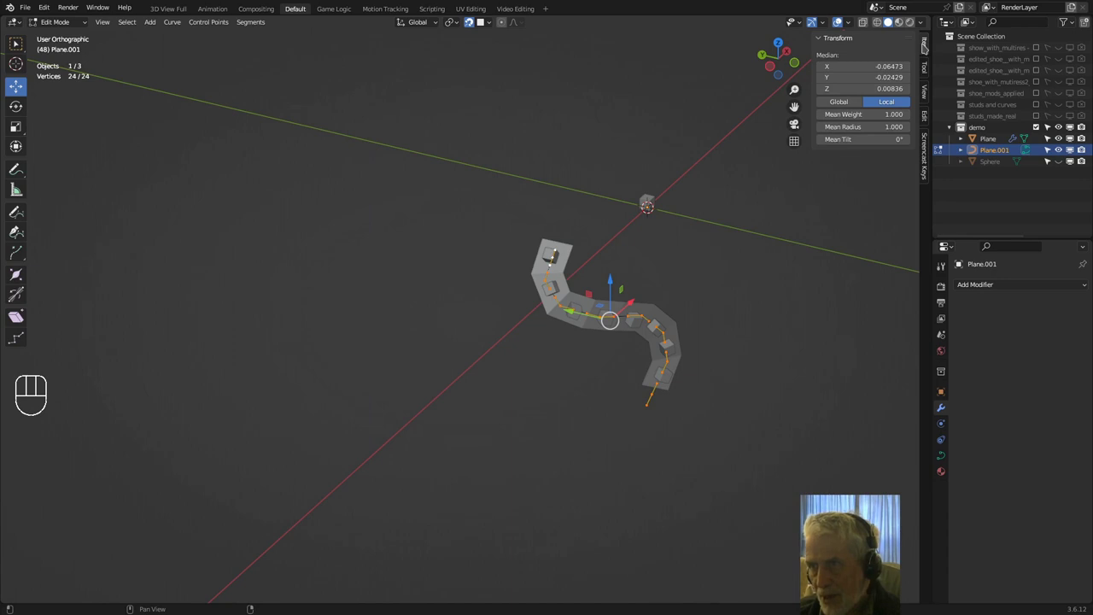
pyautogui.moveTo(849, 140); pyautogui.dragTo(782, 139)
pyautogui.moveTo(862, 139)
pyautogui.mouseDown()
pyautogui.moveTo(838, 139)
pyautogui.moveTo(872, 139)
pyautogui.moveTo(854, 139)
pyautogui.mouseUp()
pyautogui.moveTo(844, 196)
pyautogui.mouseDown(button='middle')
pyautogui.moveTo(849, 205)
pyautogui.moveTo(830, 210)
pyautogui.mouseUp(button='middle')
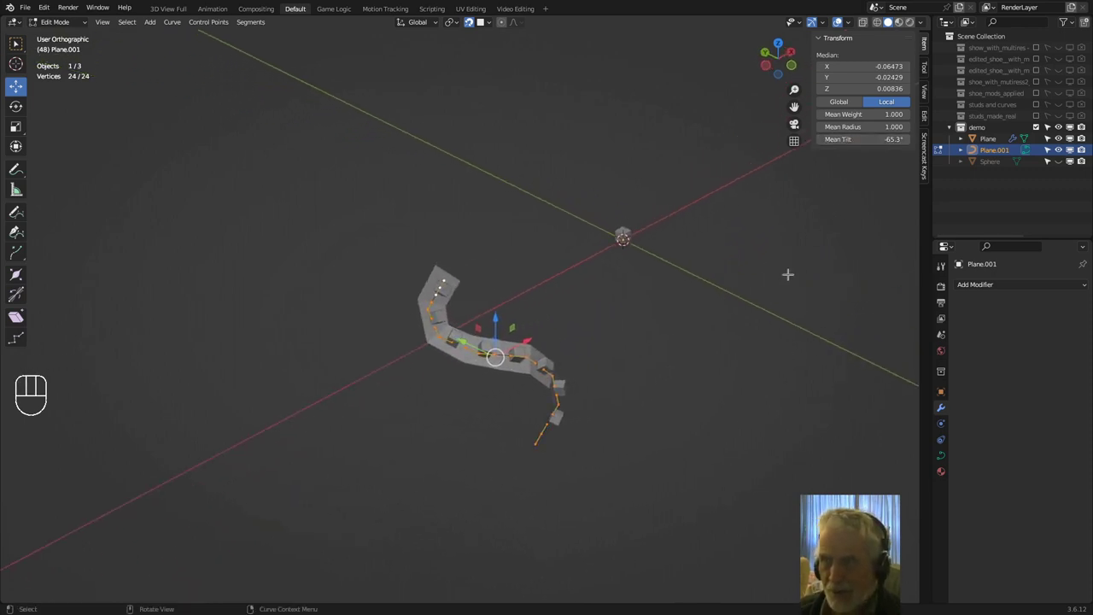
pyautogui.moveTo(812, 47); pyautogui.dragTo(927, 50)
pyautogui.moveTo(664, 280); pyautogui.dragTo(662, 310, button='middle')
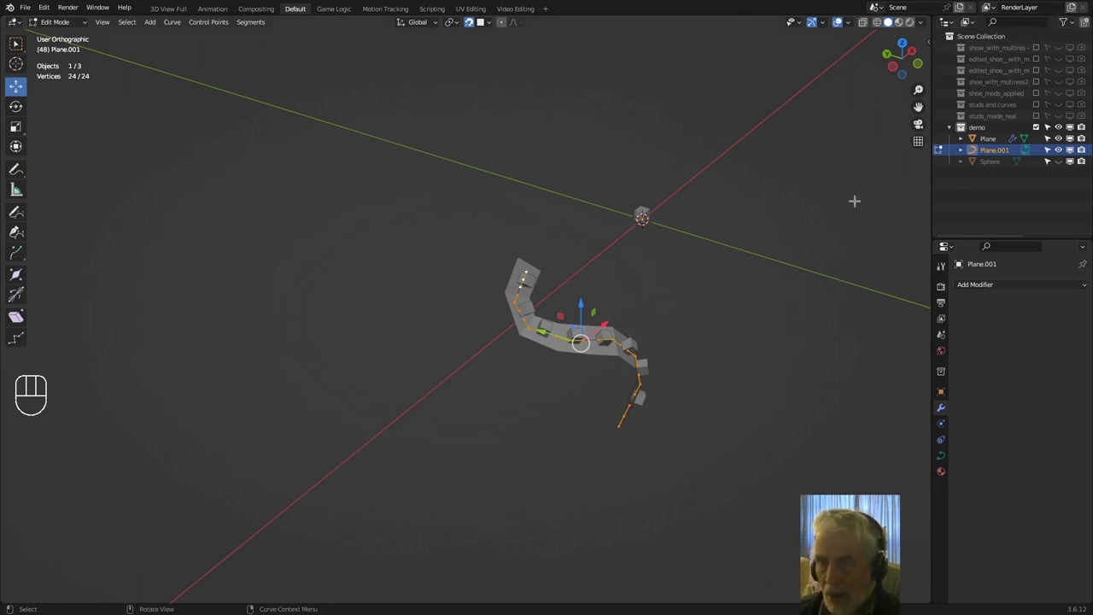
pyautogui.moveTo(841, 231); pyautogui.dragTo(697, 299, button='middle')
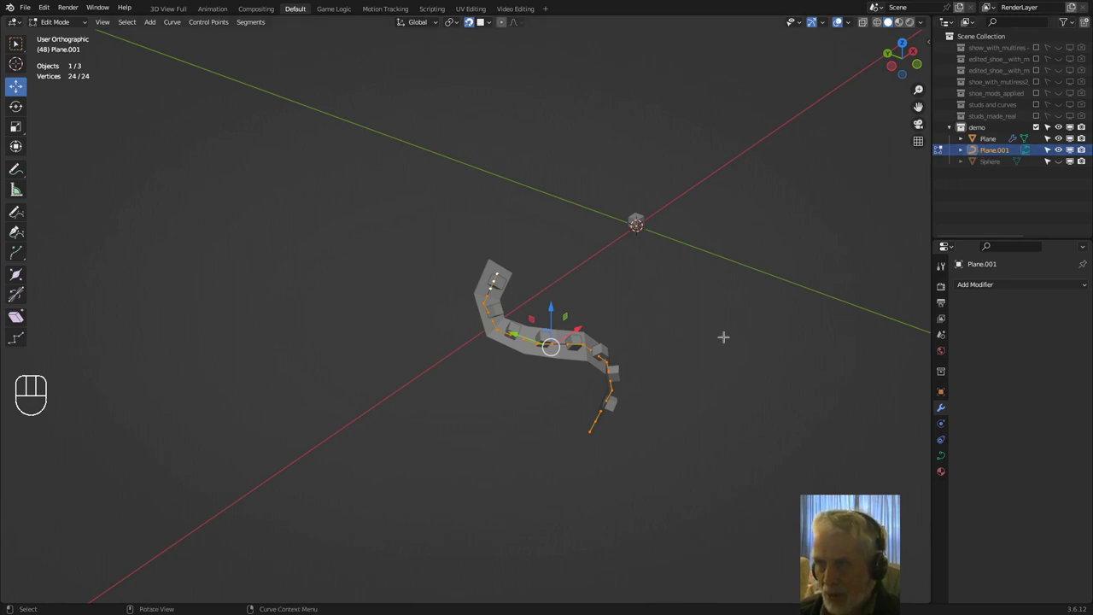
pyautogui.click(53, 22)
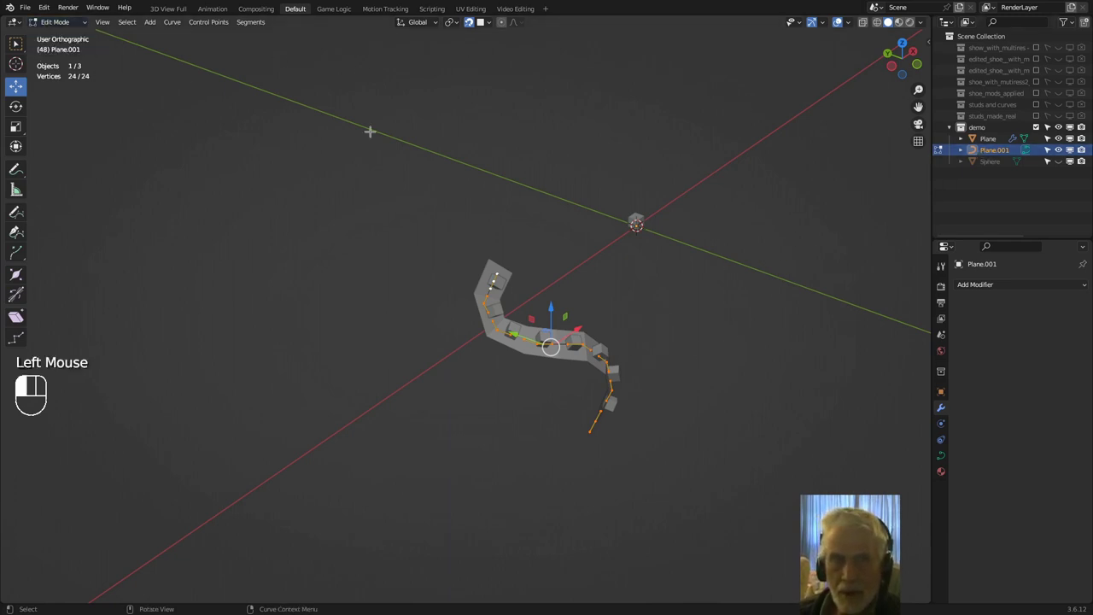
# Delete the demo objects (sphere, curve, arrayed plane and cube) together with the demo collection.
pyautogui.doubleClick(992, 162)
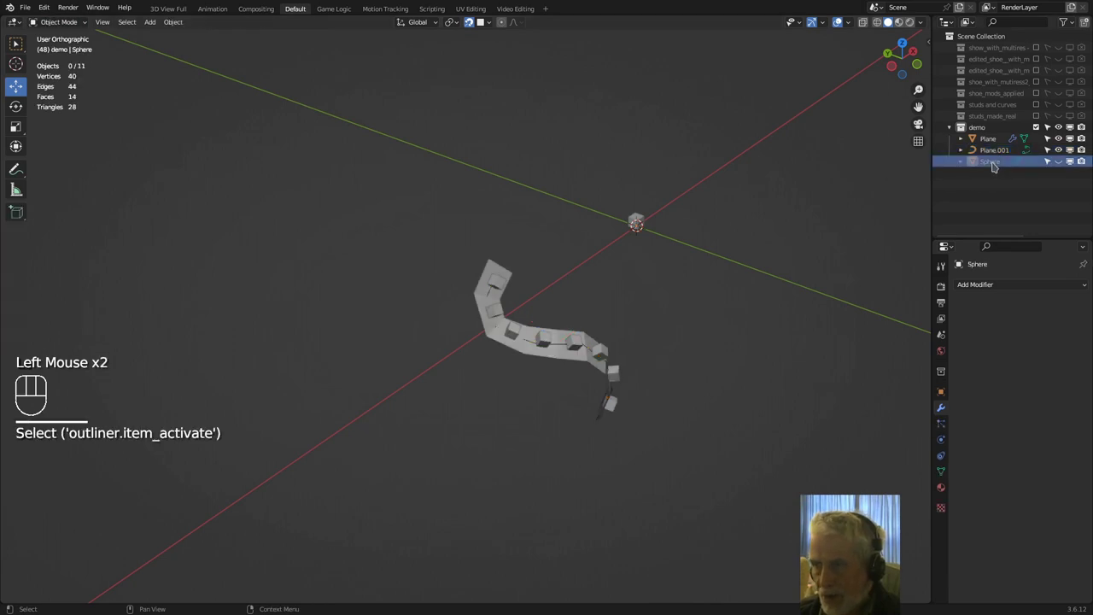
pyautogui.press('Delete')
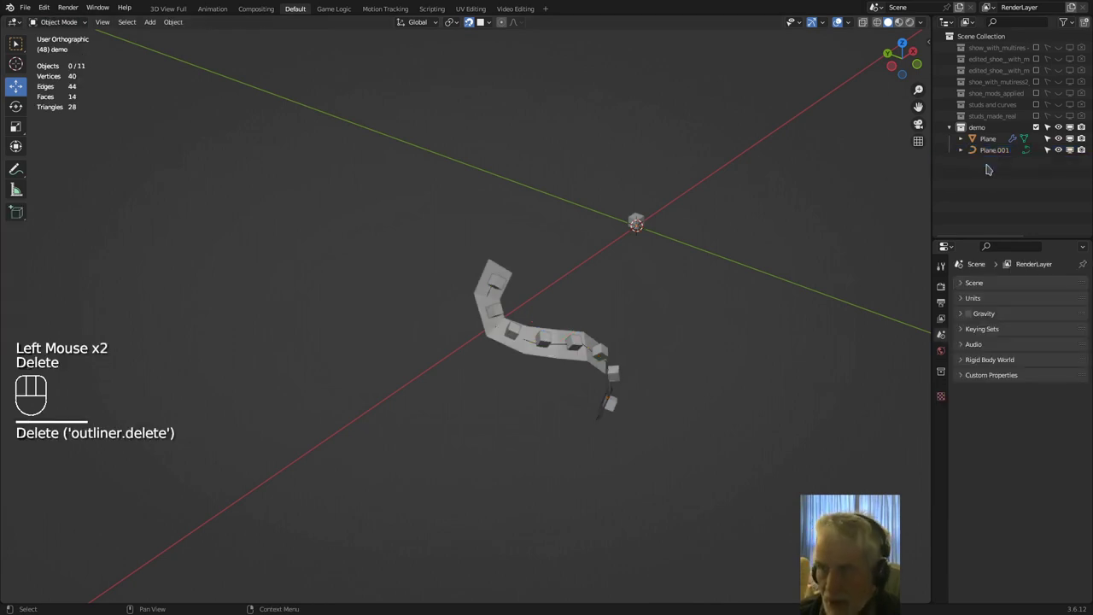
pyautogui.click(992, 150)
pyautogui.press('Delete')
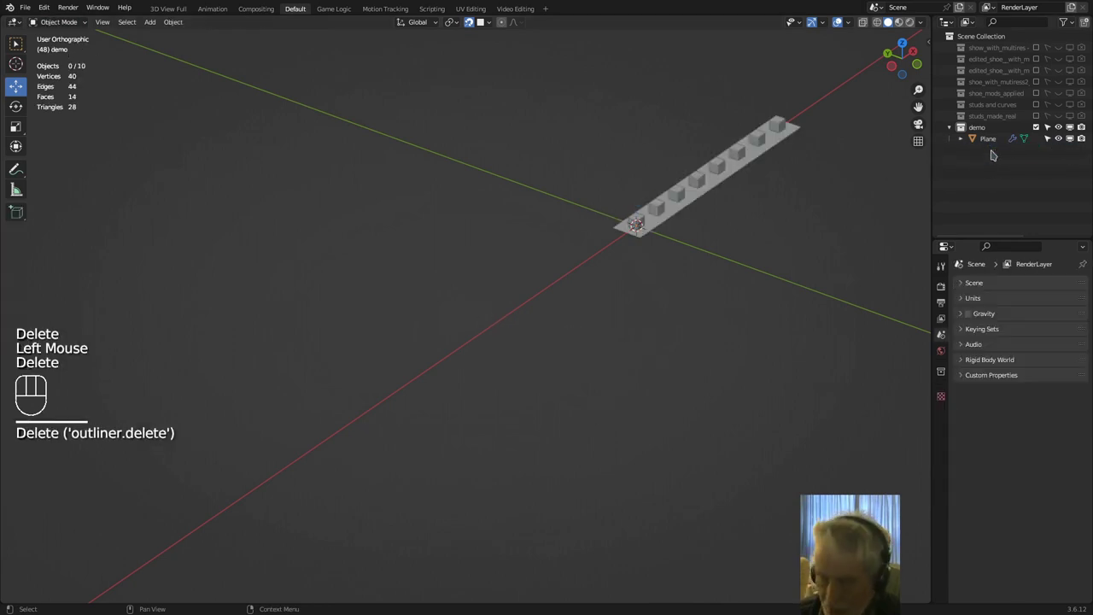
pyautogui.click(989, 139)
pyautogui.press('Delete')
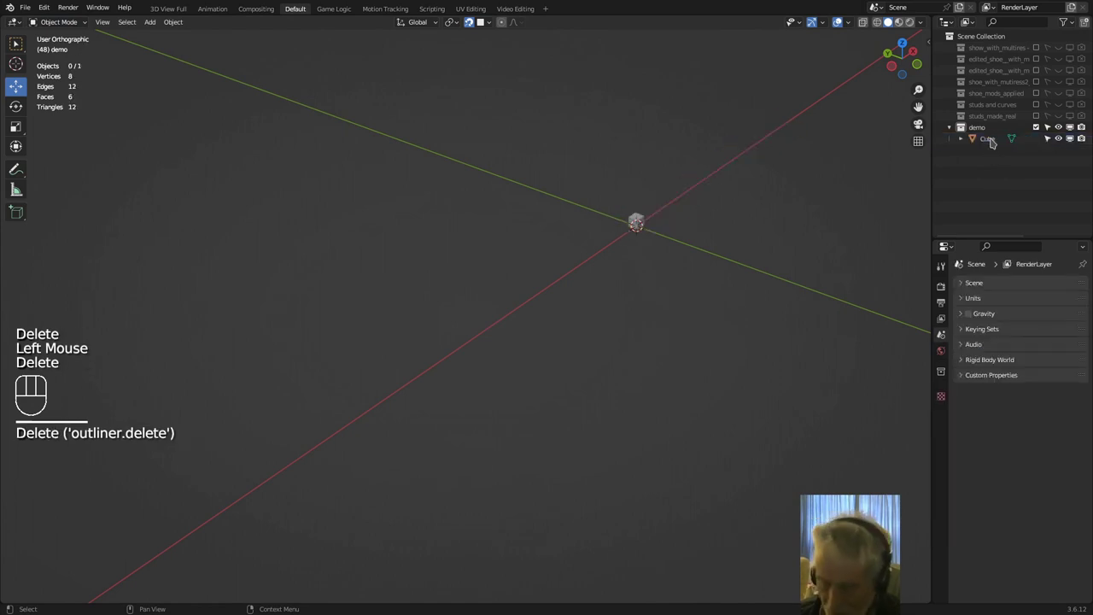
pyautogui.click(979, 128)
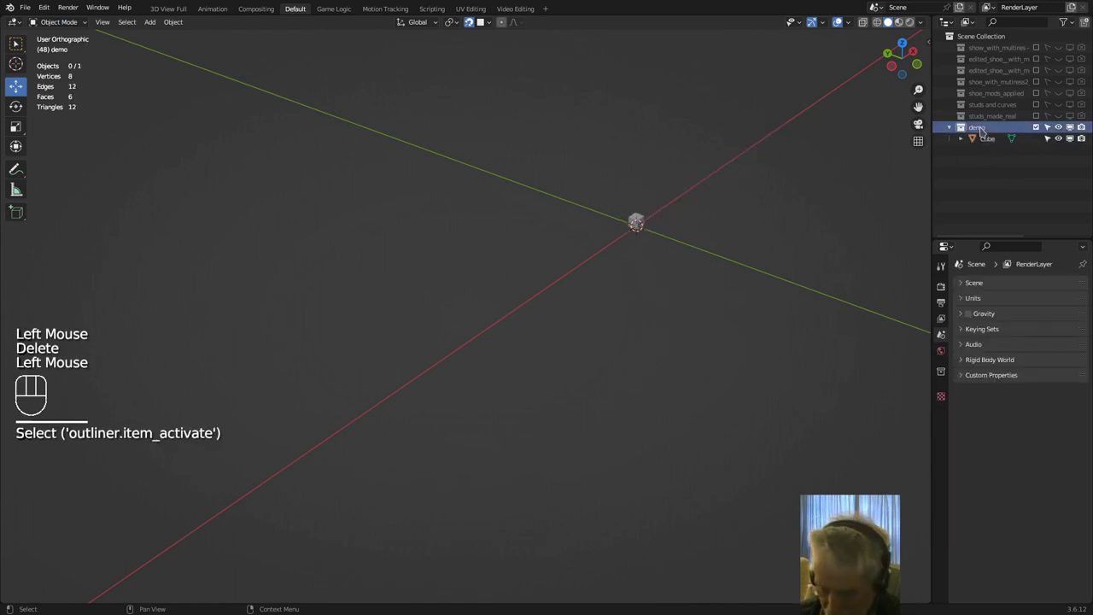
pyautogui.press('Delete')
pyautogui.click(979, 130)
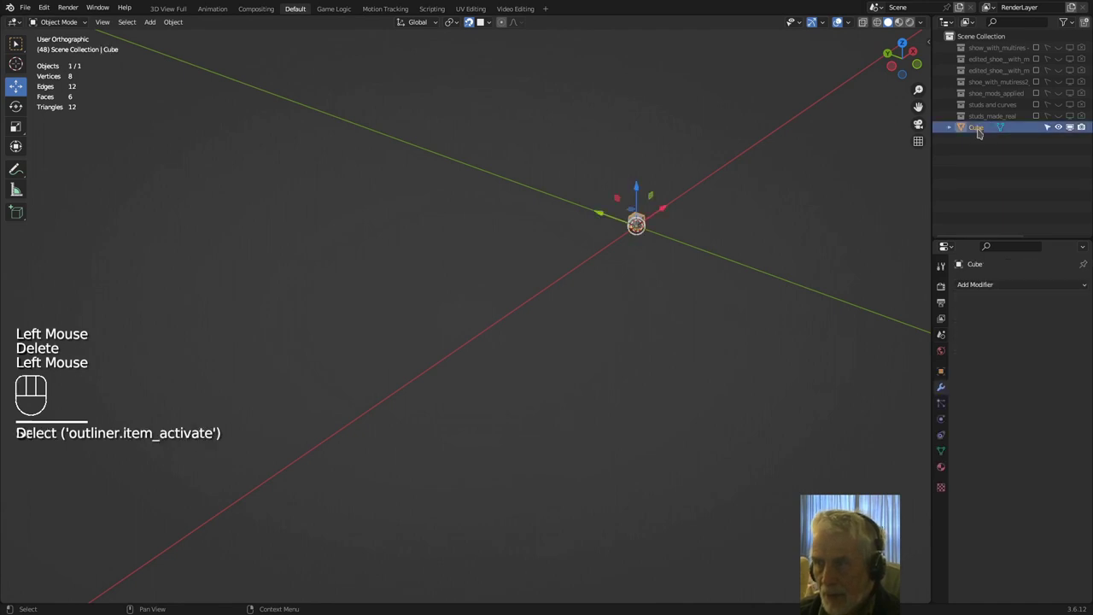
pyautogui.press('Delete')
pyautogui.moveTo(622, 310); pyautogui.dragTo(581, 256, button='middle')
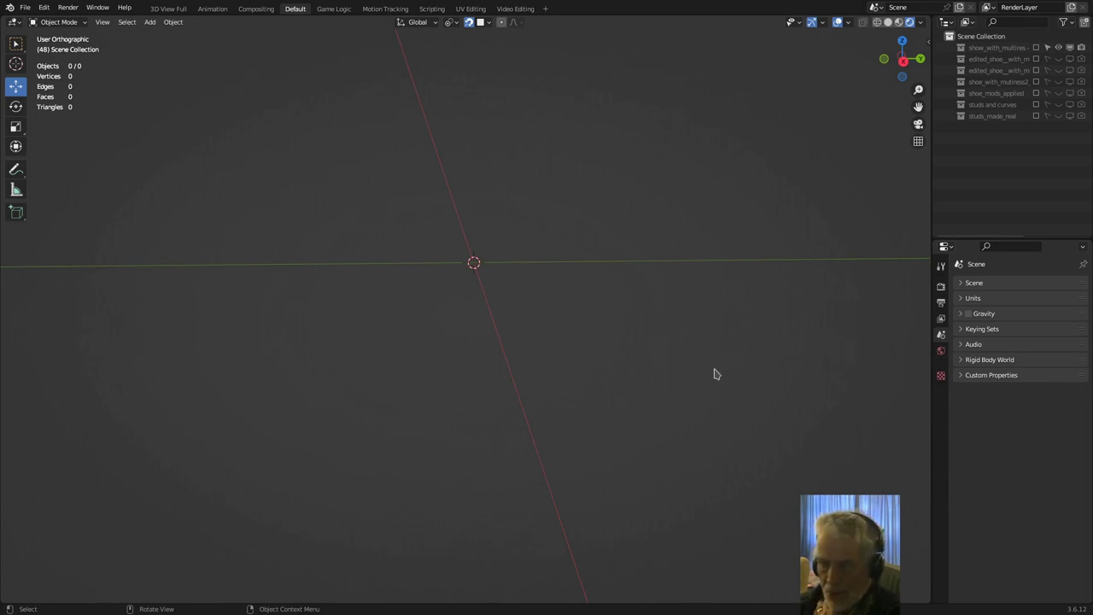
# Enable the shoe_mods_applied collection and display the pair of studded shoes in wireframe shading.
pyautogui.click(1036, 93)
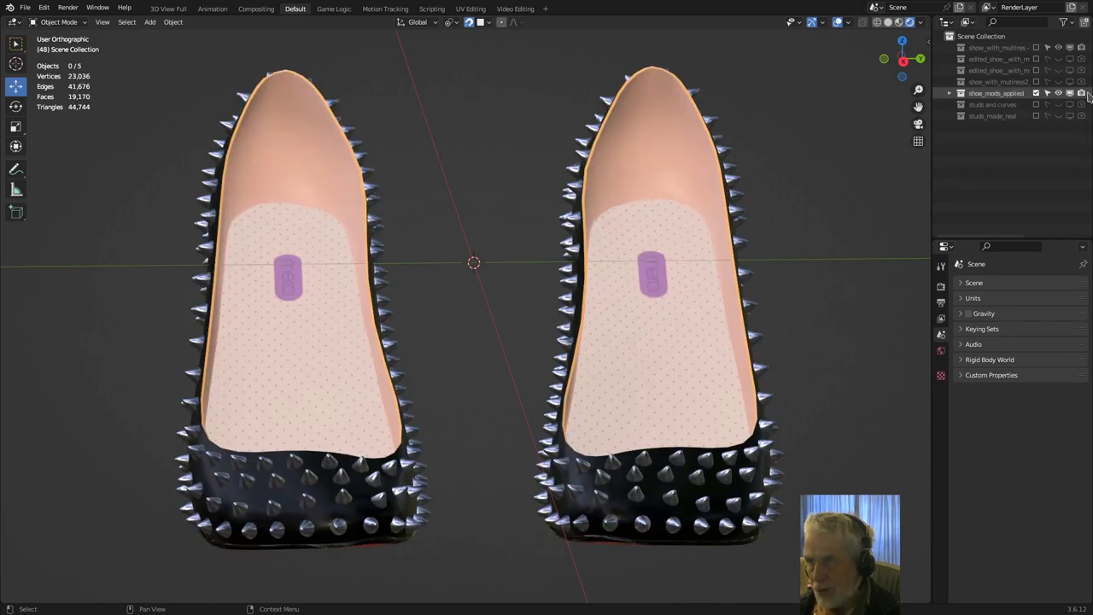
pyautogui.click(877, 22)
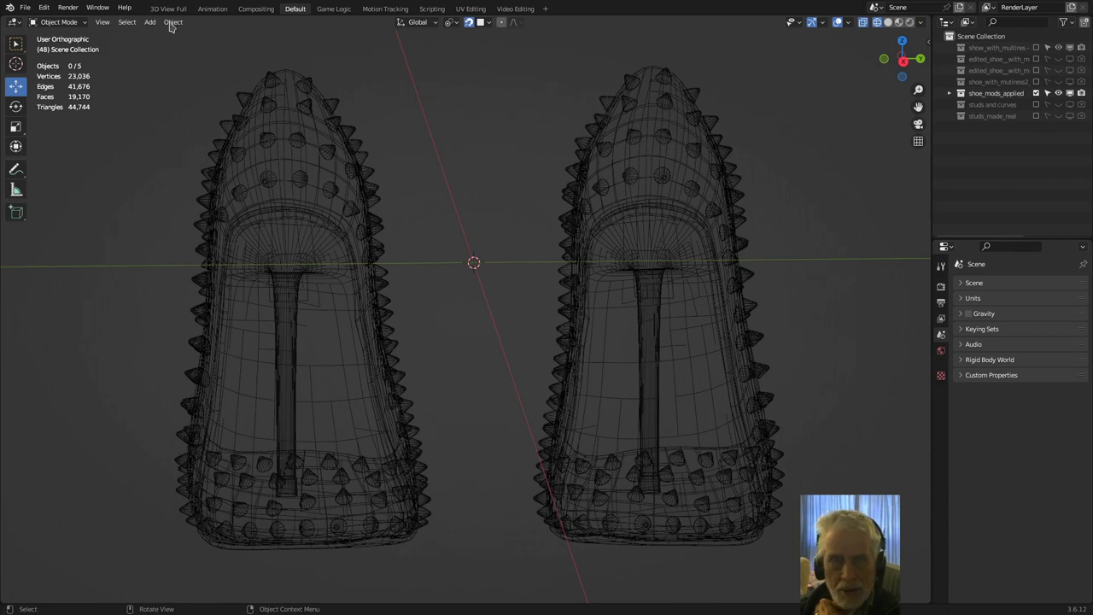
pyautogui.scroll(-2, 219, 127)
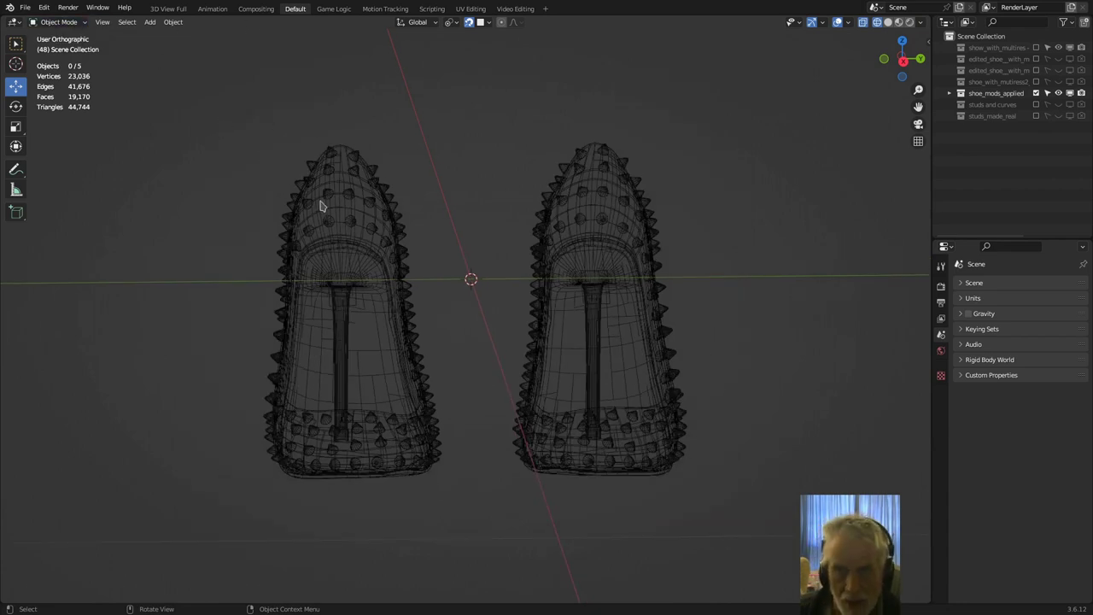
# Select all five shoe objects, make the insole the active object and enter Edit Mode on all of them.
pyautogui.press('a')
pyautogui.click(73, 24)
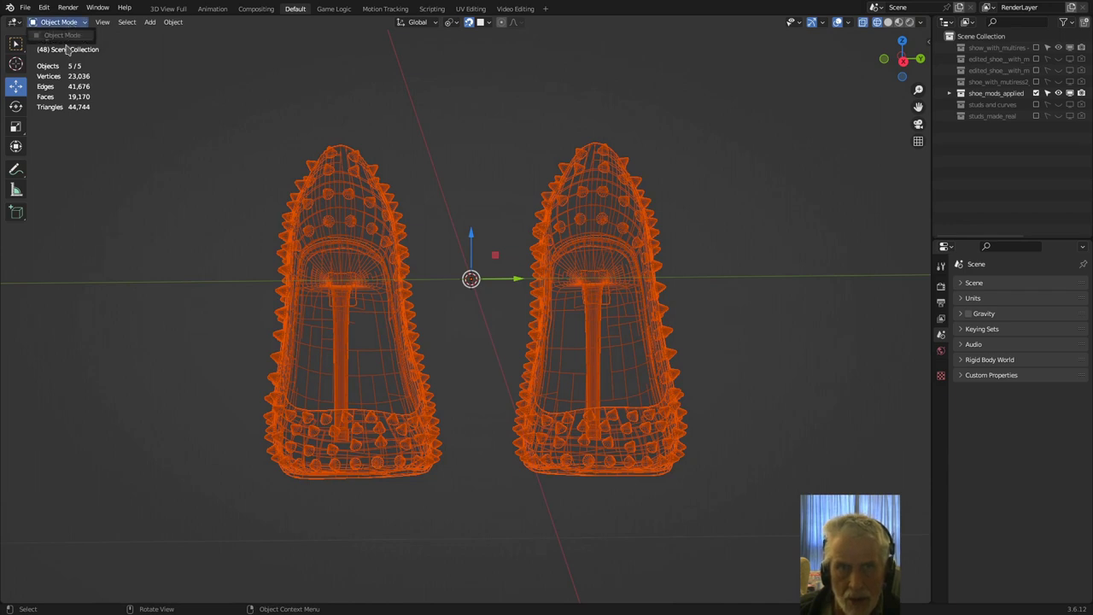
pyautogui.click(65, 38)
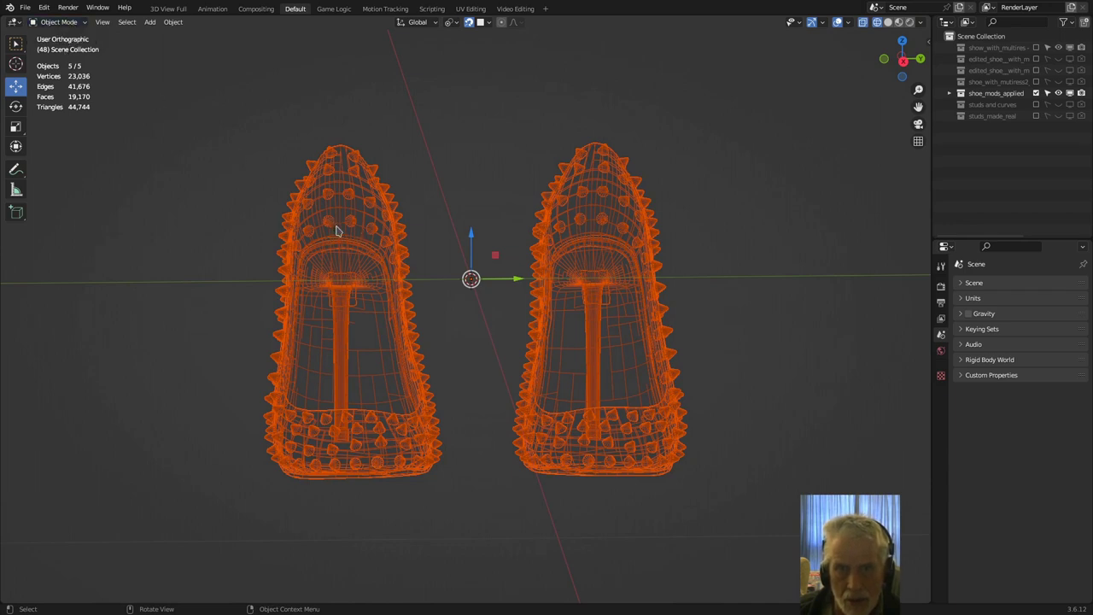
pyautogui.keyDown('shift'); pyautogui.click(570, 384); pyautogui.keyUp('shift')
pyautogui.click(59, 23)
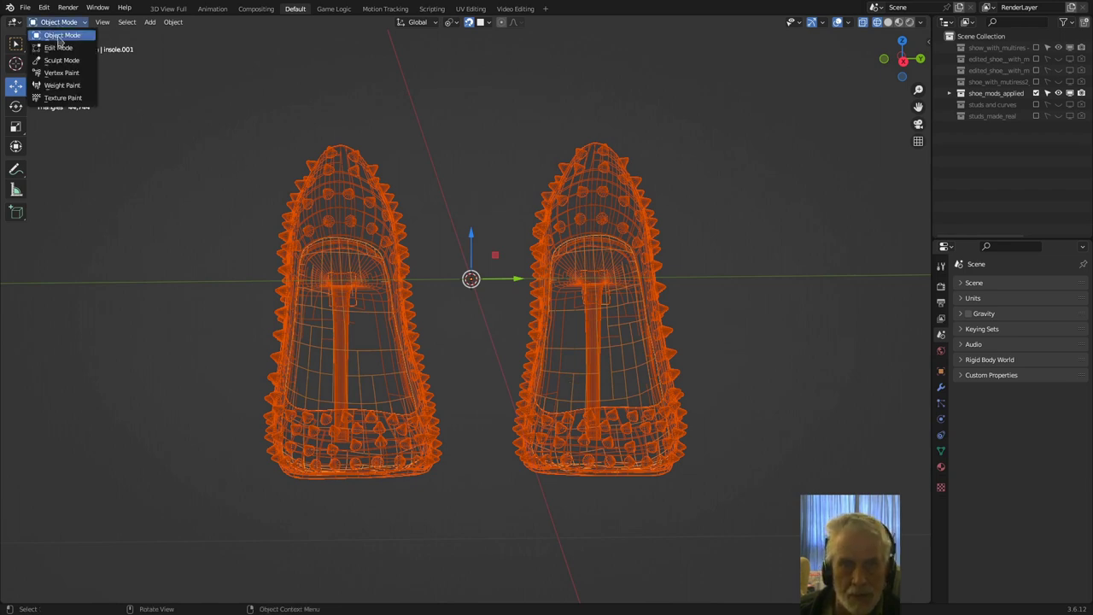
pyautogui.click(57, 48)
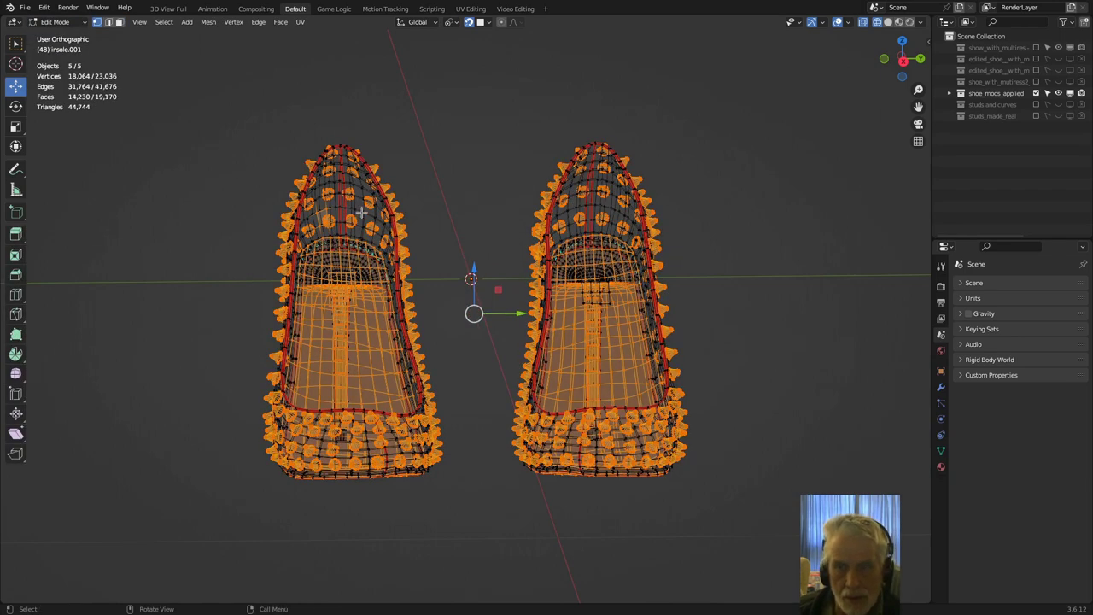
# Box-select the entire shoe on the positive Y side, delete its vertices and return to Object Mode.
pyautogui.moveTo(239, 107); pyautogui.dragTo(405, 298)
pyautogui.click(465, 417)
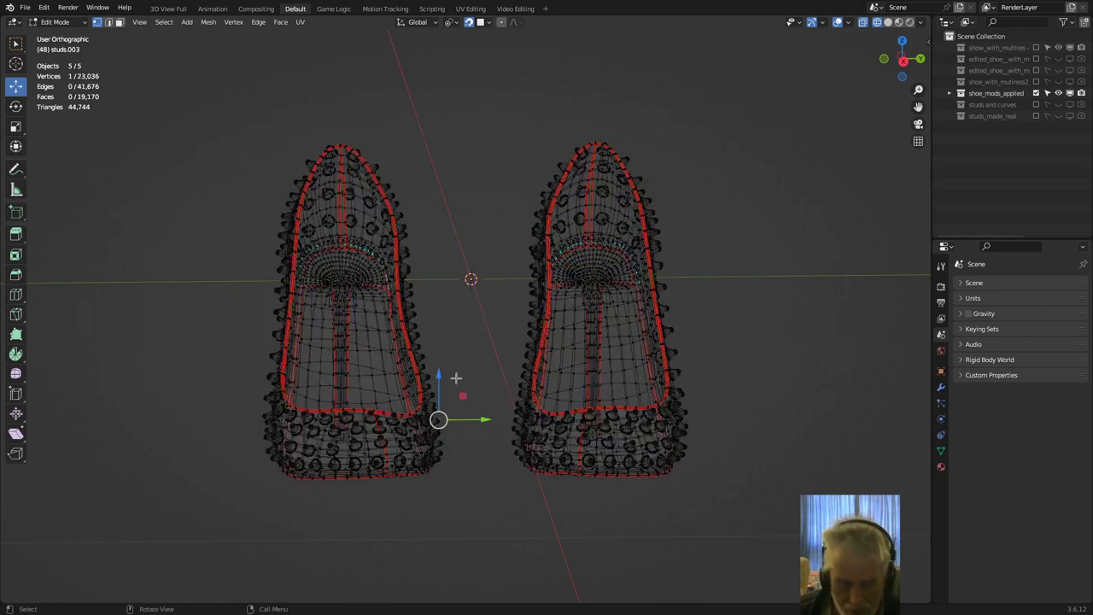
pyautogui.press('b')
pyautogui.moveTo(244, 101); pyautogui.dragTo(476, 489, button='middle')
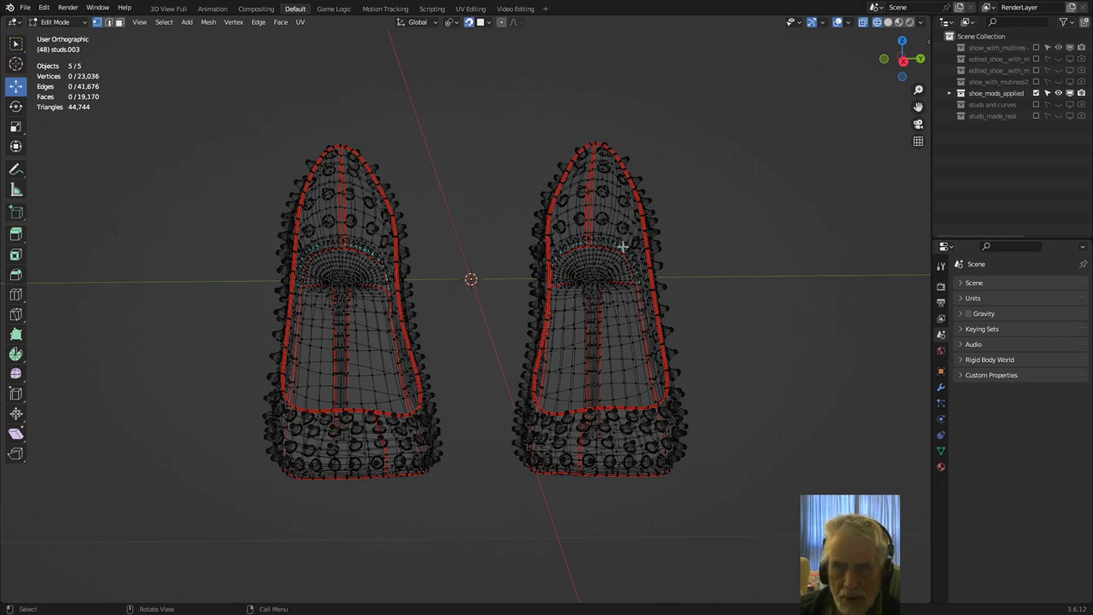
pyautogui.press('b')
pyautogui.moveTo(475, 107); pyautogui.dragTo(774, 523)
pyautogui.press('x')
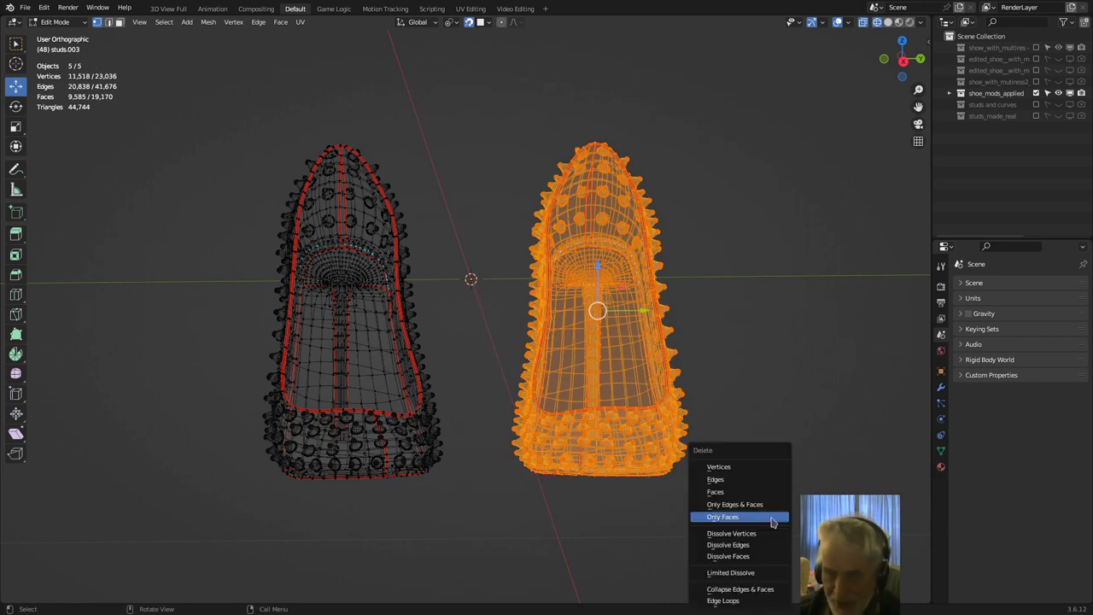
pyautogui.click(732, 468)
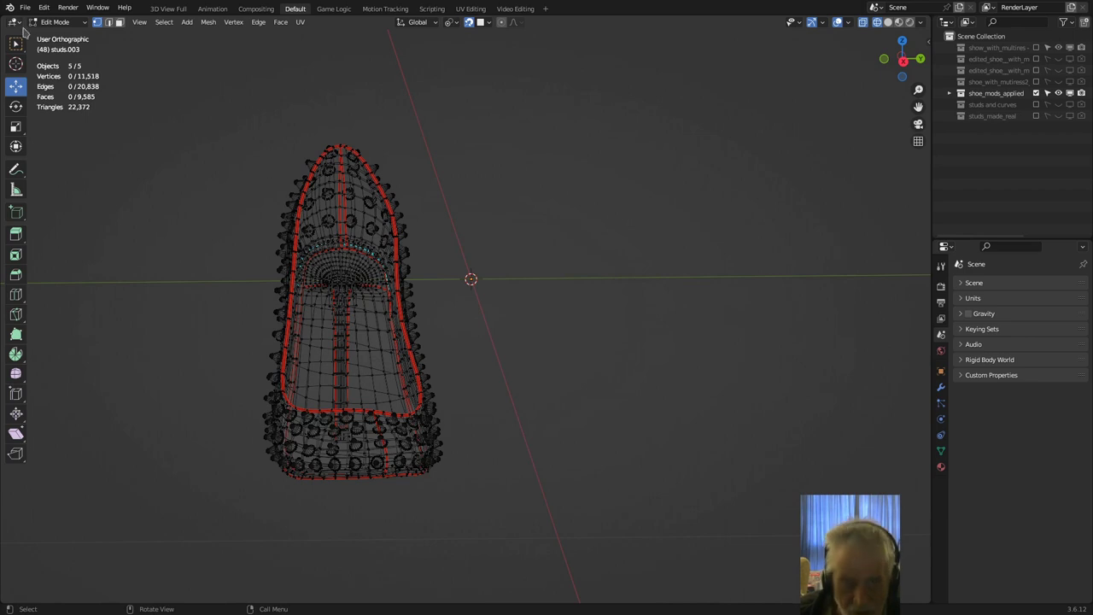
pyautogui.click(51, 23)
pyautogui.click(60, 35)
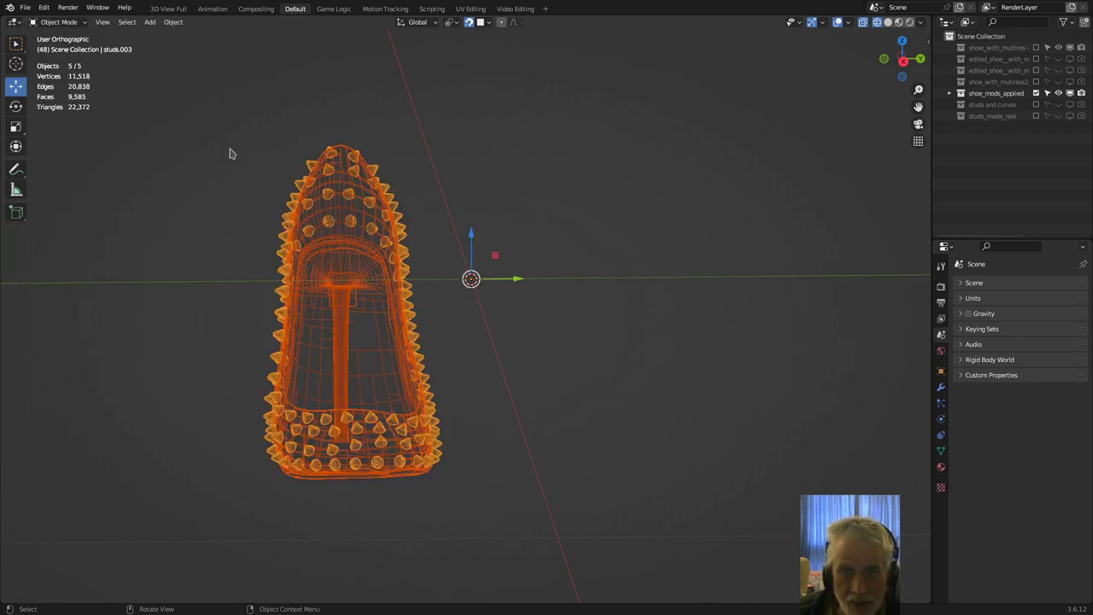
# Apply all transforms (location, rotation and scale) to the selected objects of the remaining shoe.
pyautogui.click(173, 22)
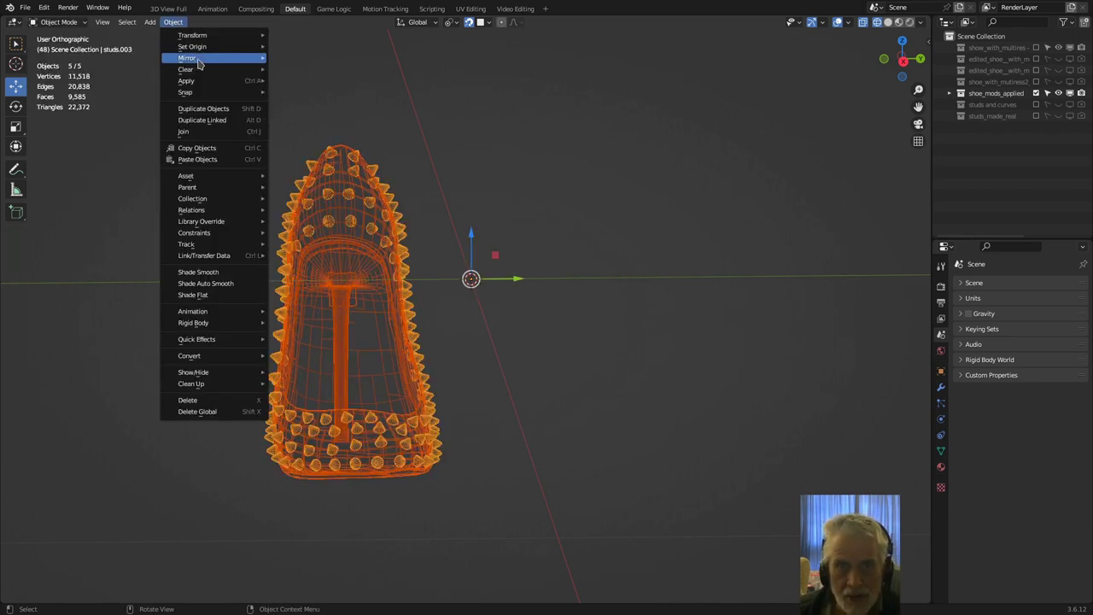
pyautogui.moveTo(202, 60)
pyautogui.moveTo(200, 84)
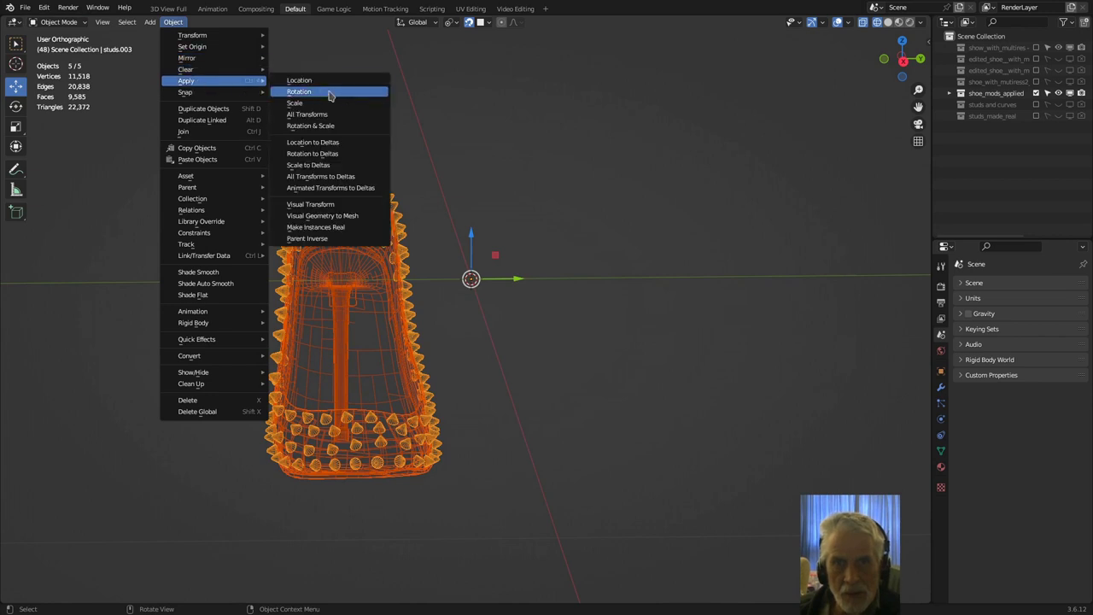
pyautogui.click(324, 117)
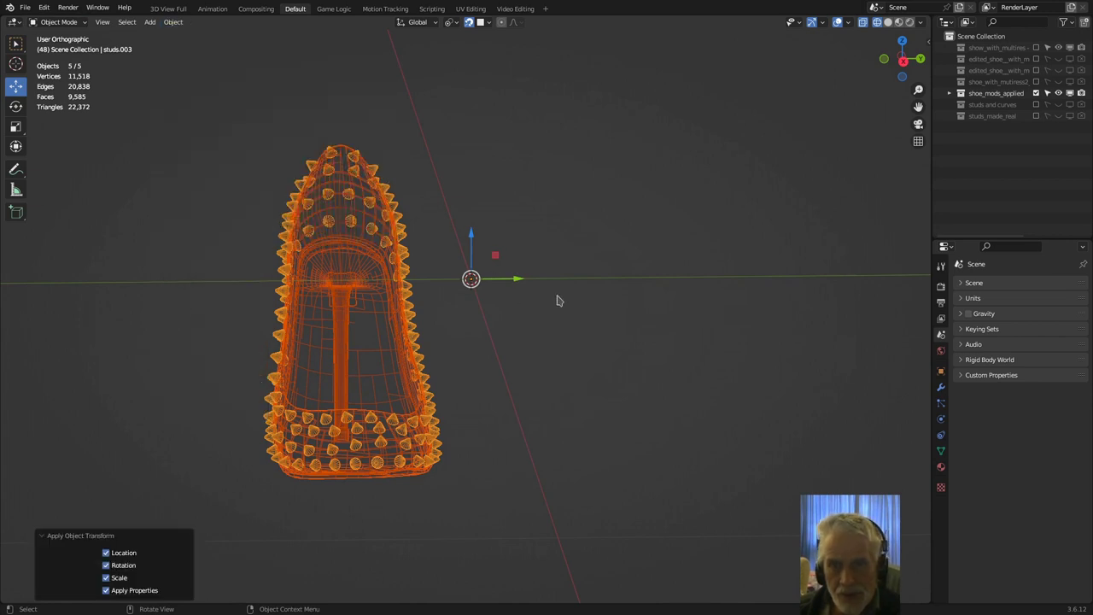
# Switch the viewport to rendered shading and deselect the remaining shoe's objects.
pyautogui.click(911, 23)
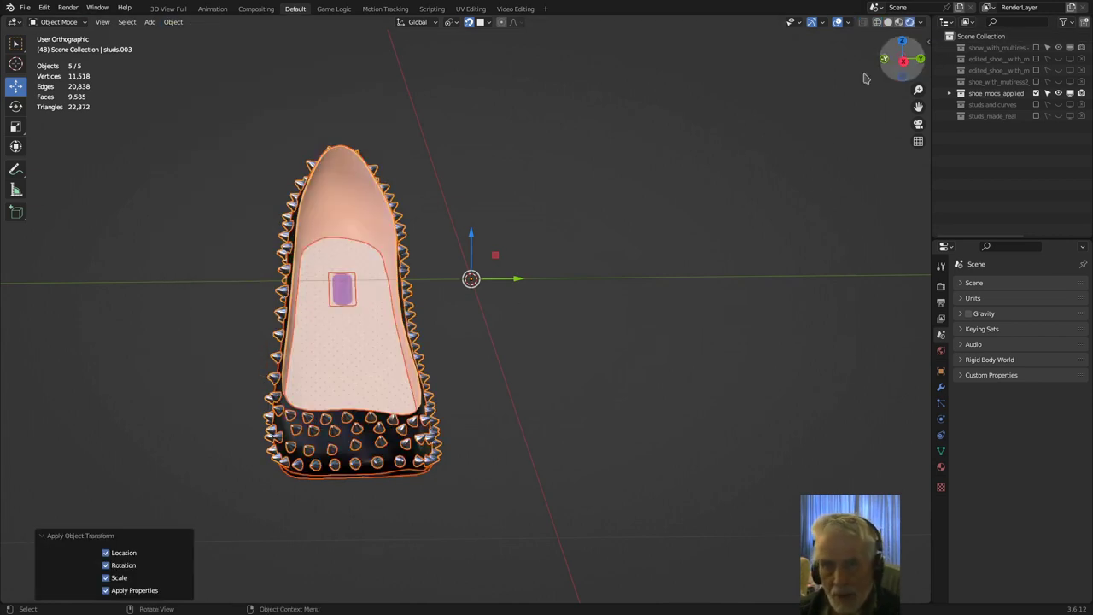
pyautogui.click(736, 341)
pyautogui.moveTo(617, 348); pyautogui.dragTo(617, 353, button='middle')
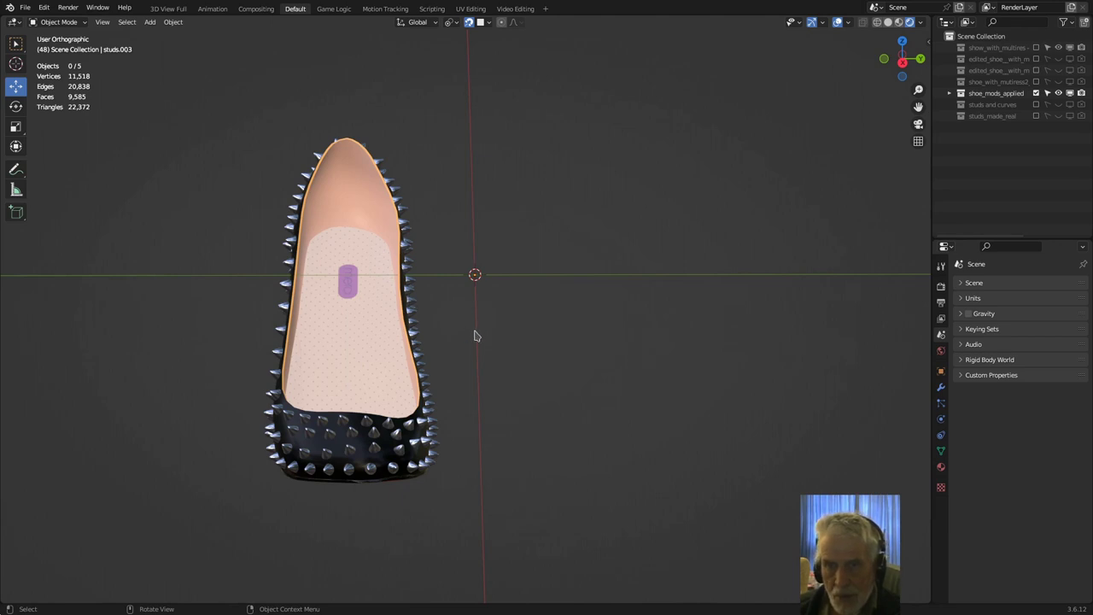
pyautogui.scroll(1, 474, 340)
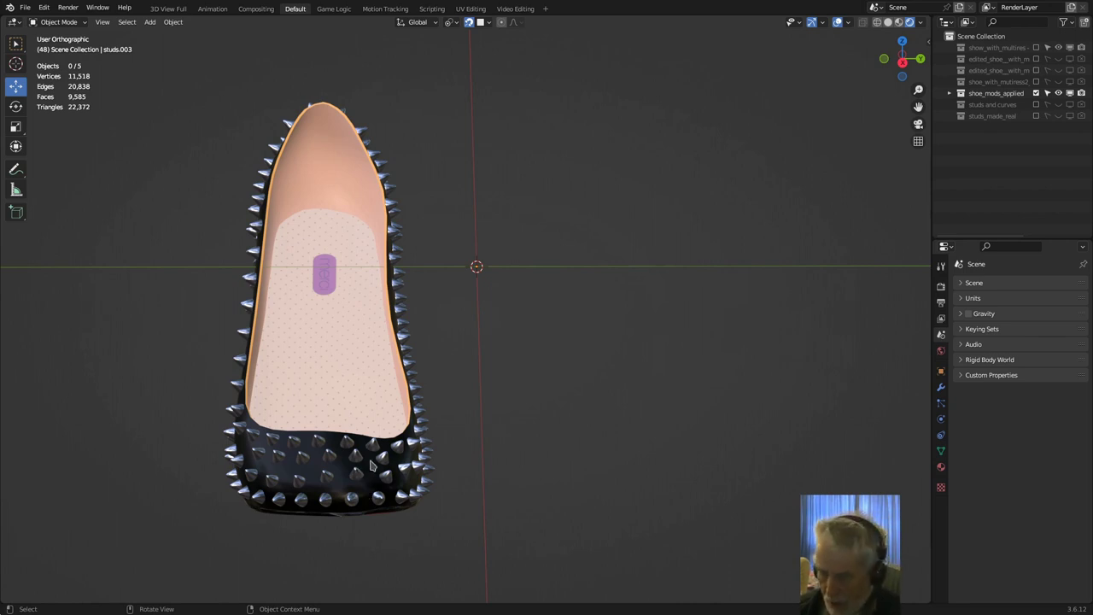
# Turn off snapping and set the transform pivot point to the 3D Cursor.
pyautogui.click(469, 22)
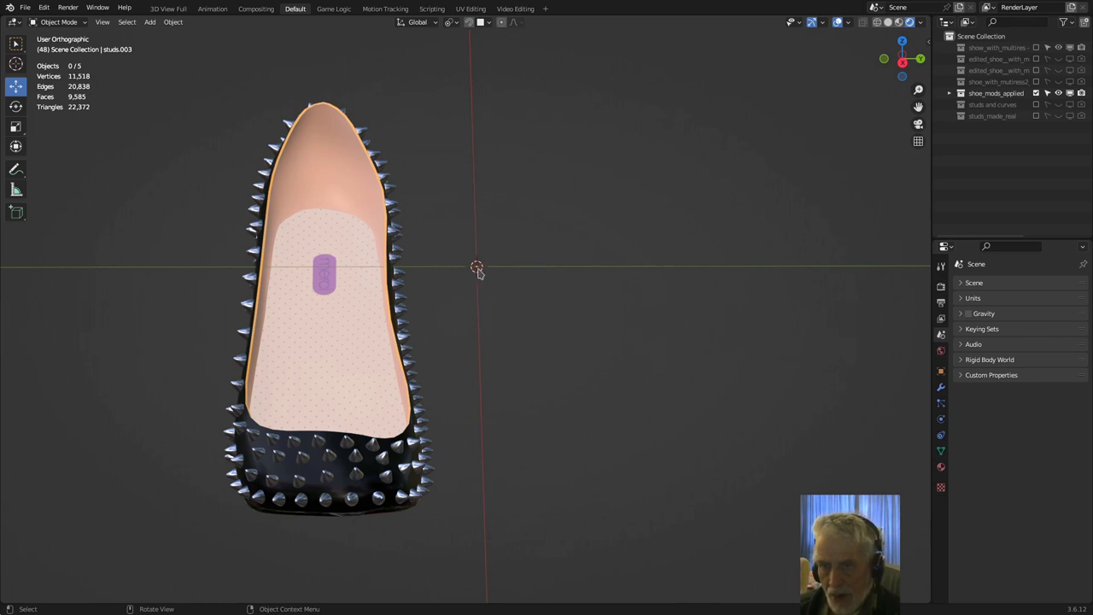
pyautogui.click(451, 22)
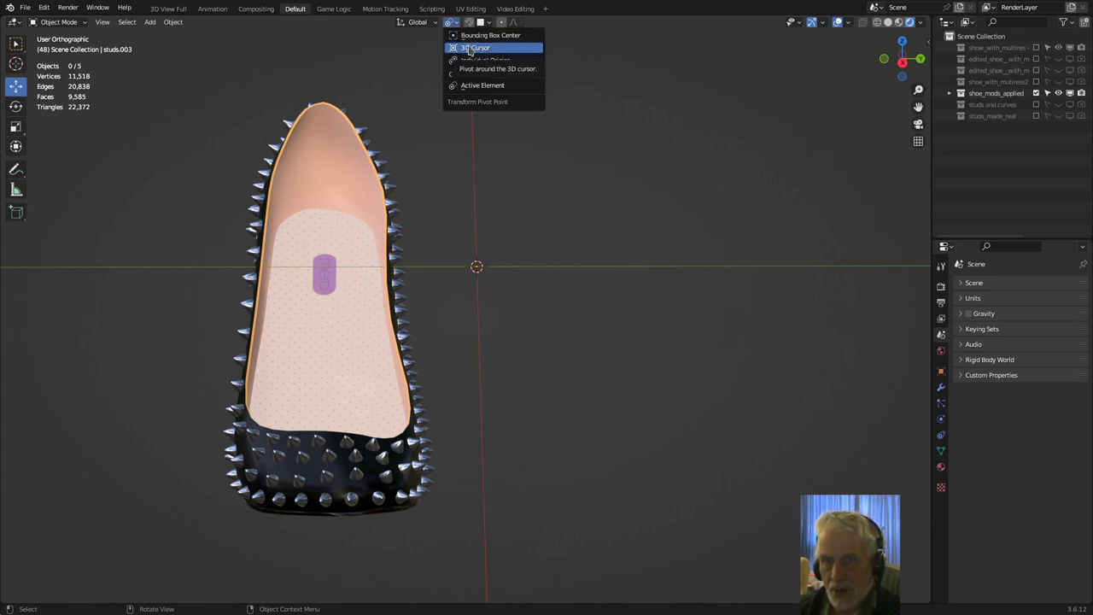
pyautogui.click(469, 49)
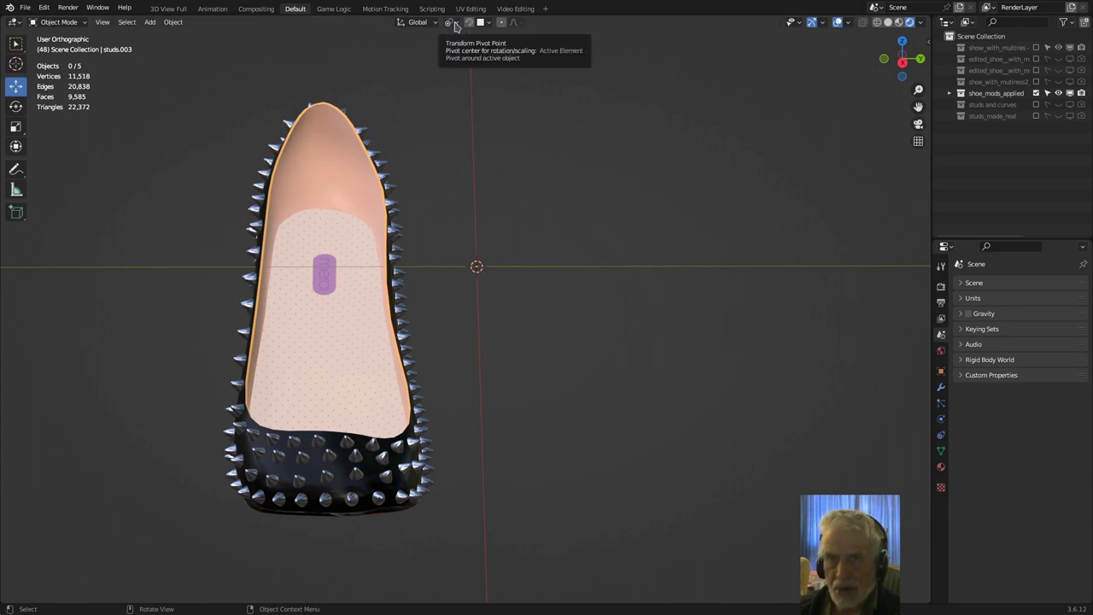
pyautogui.click(456, 24)
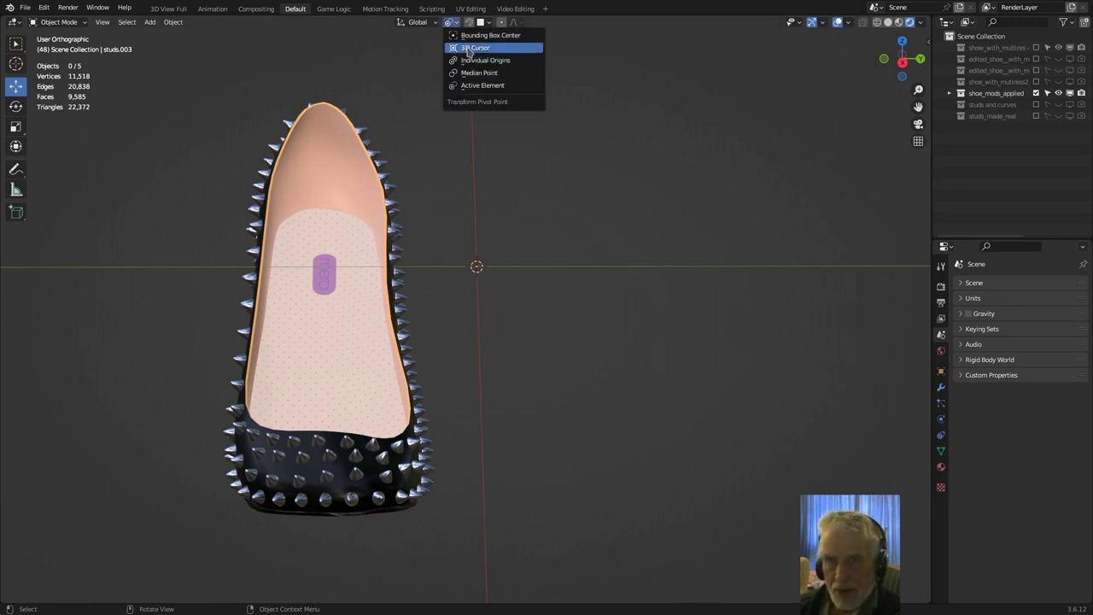
pyautogui.click(466, 49)
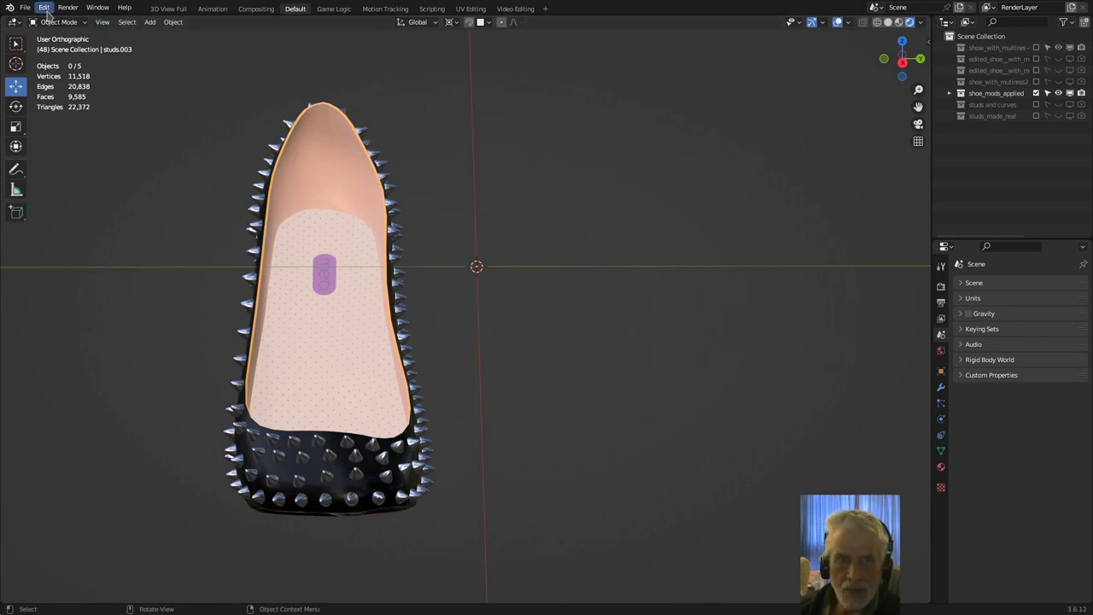
pyautogui.click(102, 21)
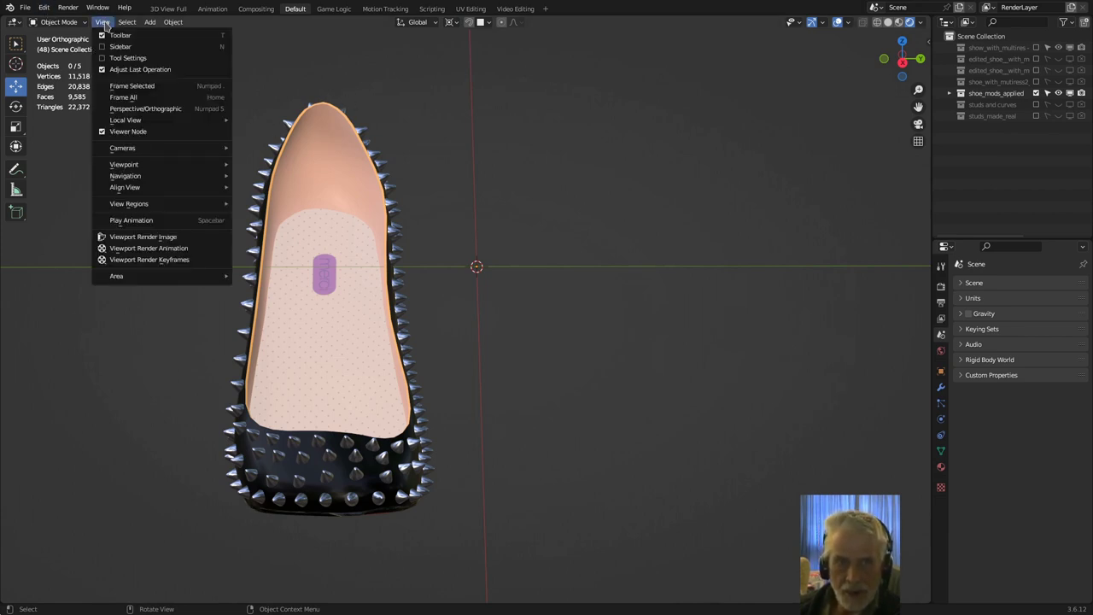
pyautogui.moveTo(152, 166)
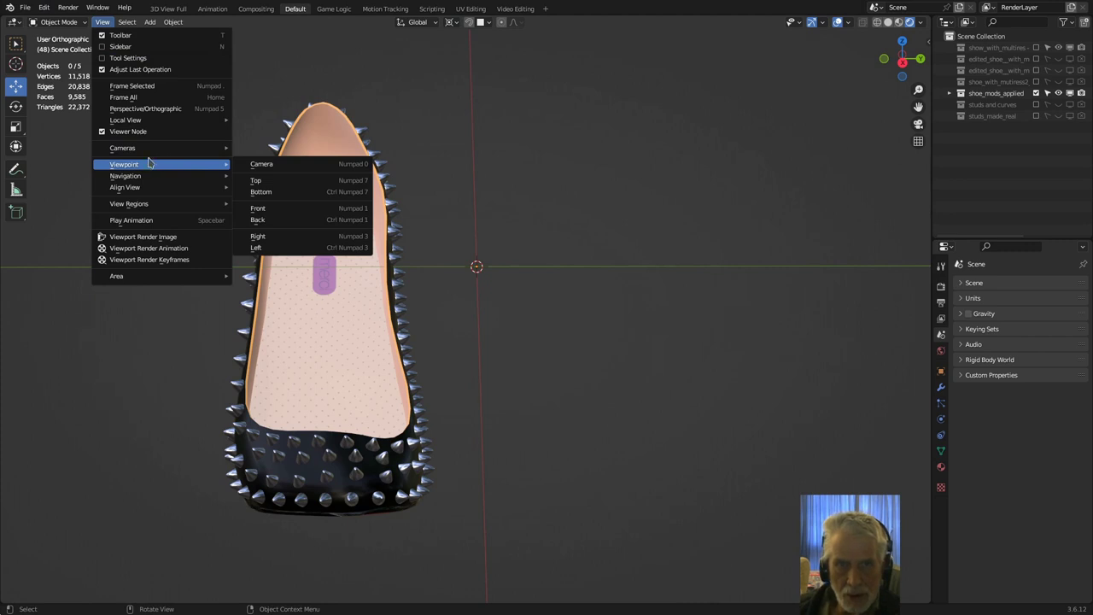
pyautogui.moveTo(137, 191)
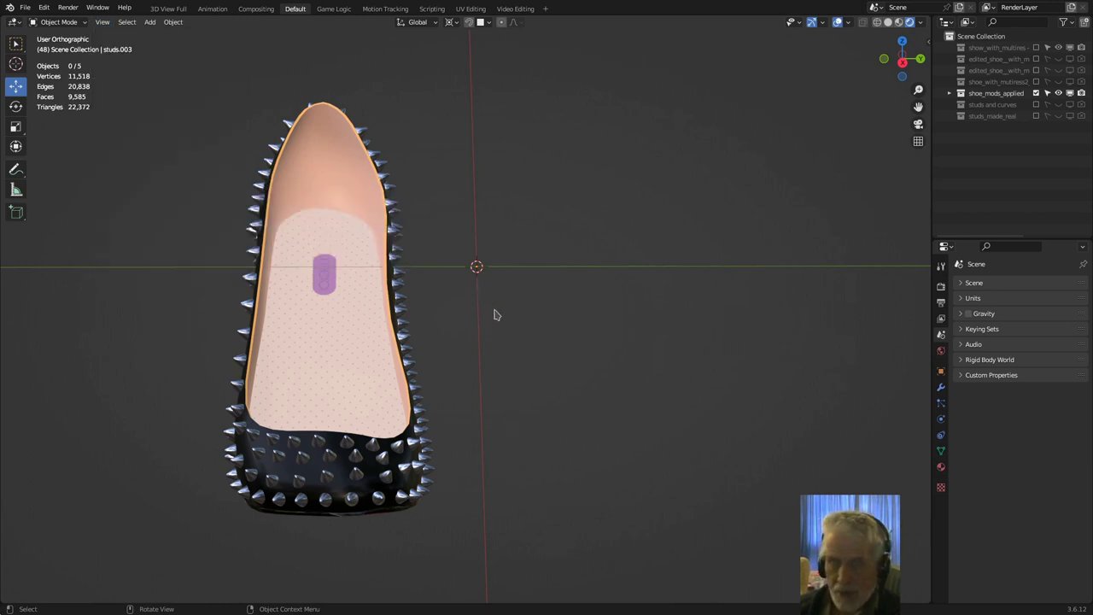
# Switch the viewport to wireframe shading and box-select all five objects of the shoe.
pyautogui.scroll(-1, 494, 316)
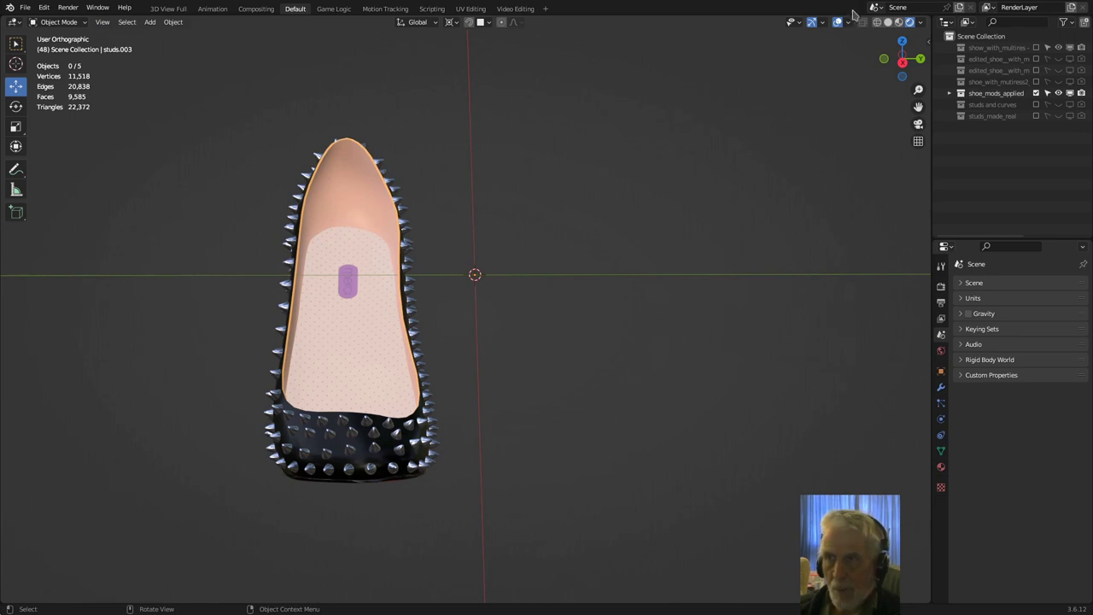
pyautogui.click(879, 28)
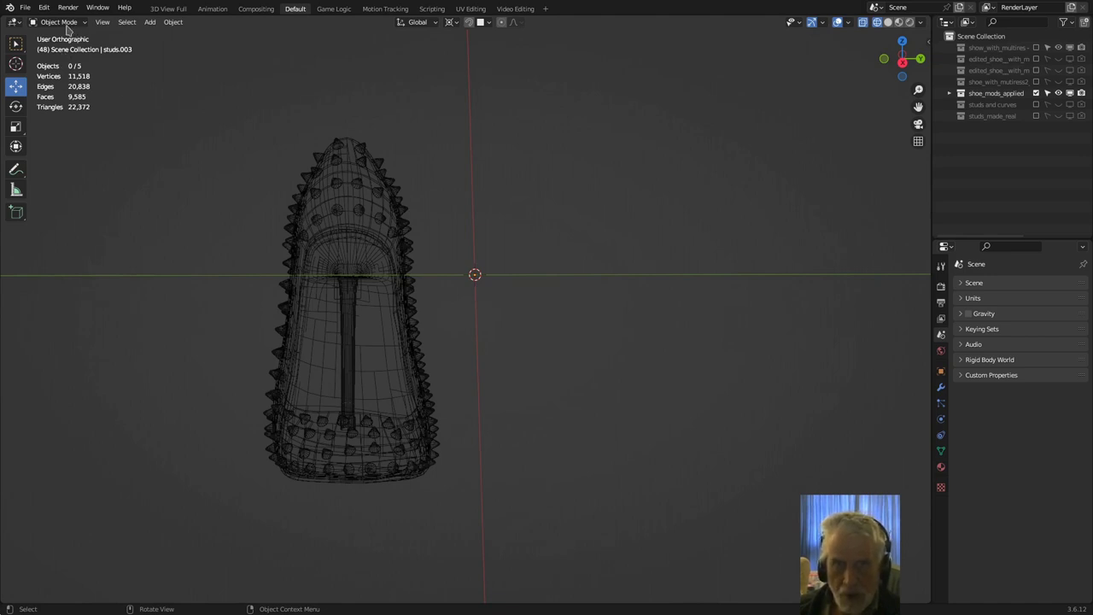
pyautogui.press('b')
pyautogui.moveTo(228, 107); pyautogui.dragTo(451, 500)
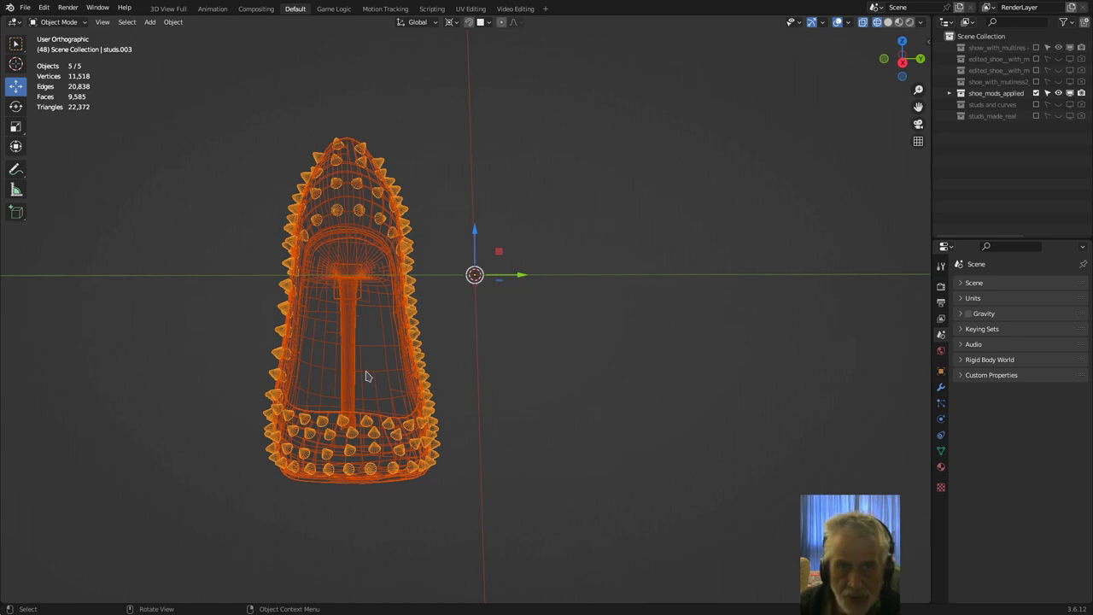
# Turn on the Screencast Keys input display and deselect all of the shoe's objects.
pyautogui.click(926, 41)
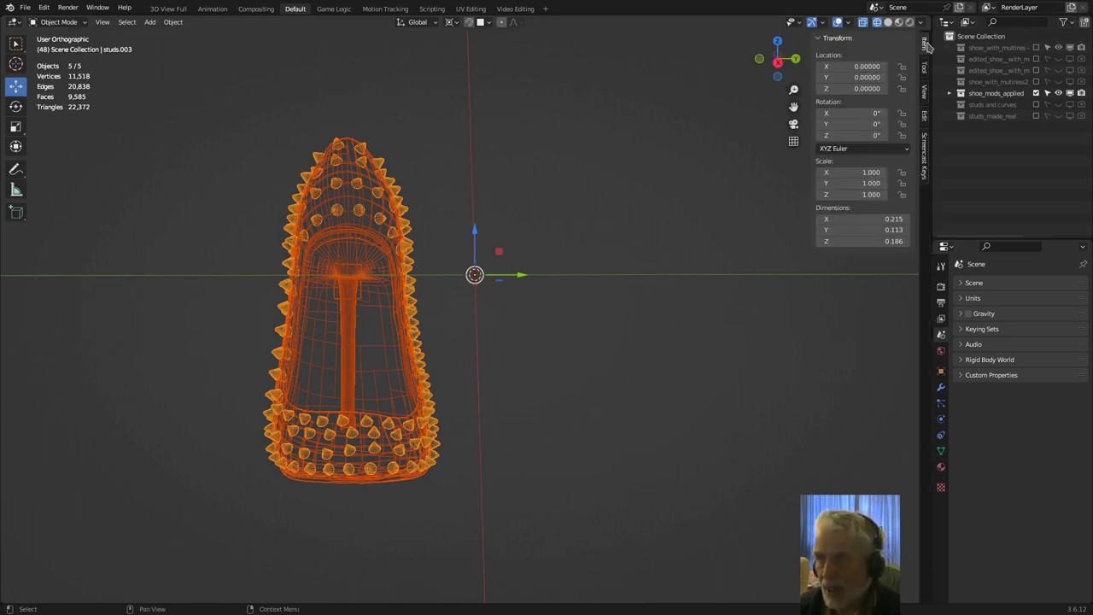
pyautogui.click(926, 144)
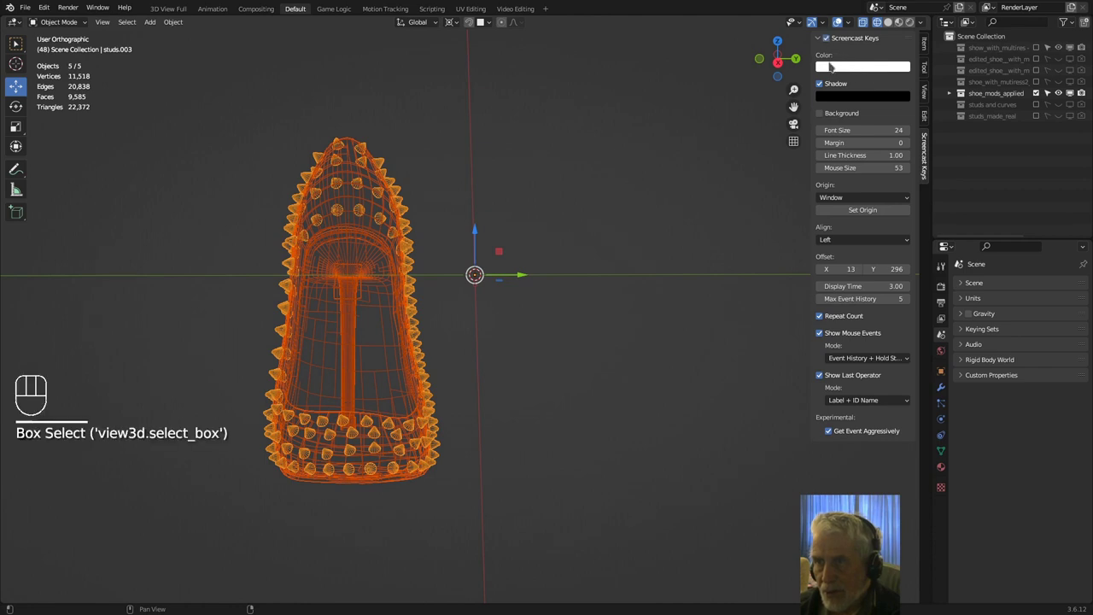
pyautogui.click(679, 166)
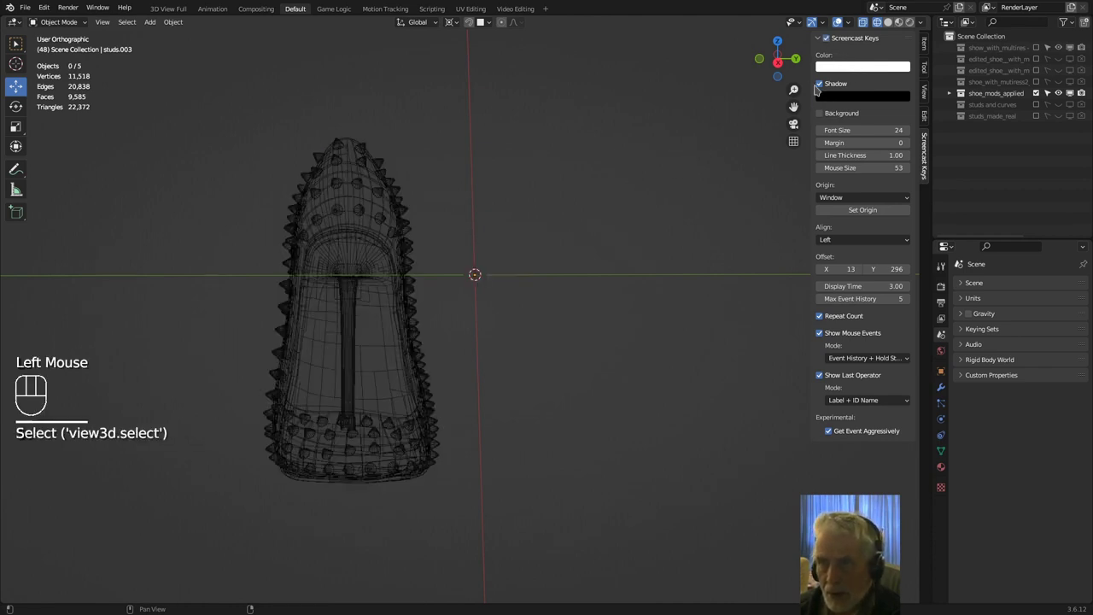
pyautogui.moveTo(808, 82); pyautogui.dragTo(889, 86)
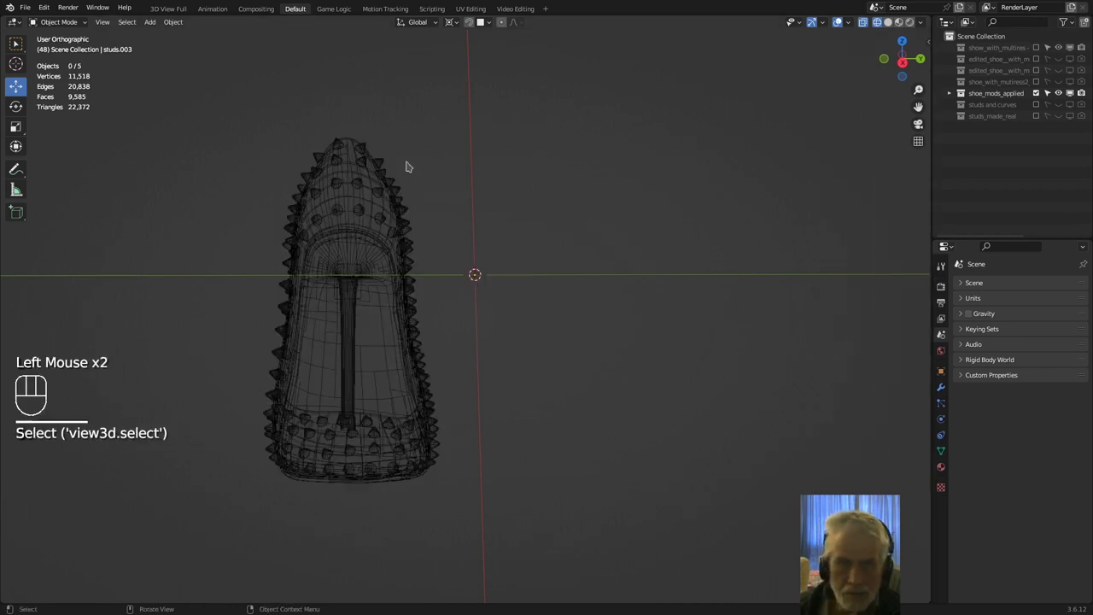
# Box-select the whole shoe, duplicate it in place and mirror the copy by scaling it -1 along the global Y axis.
pyautogui.press('b')
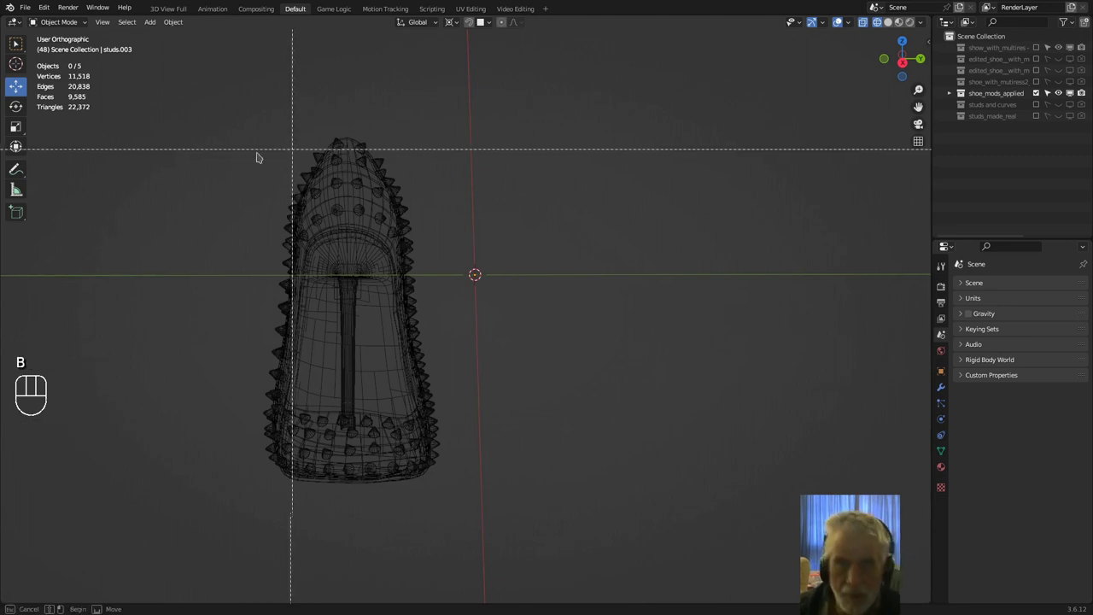
pyautogui.moveTo(251, 105); pyautogui.dragTo(447, 554)
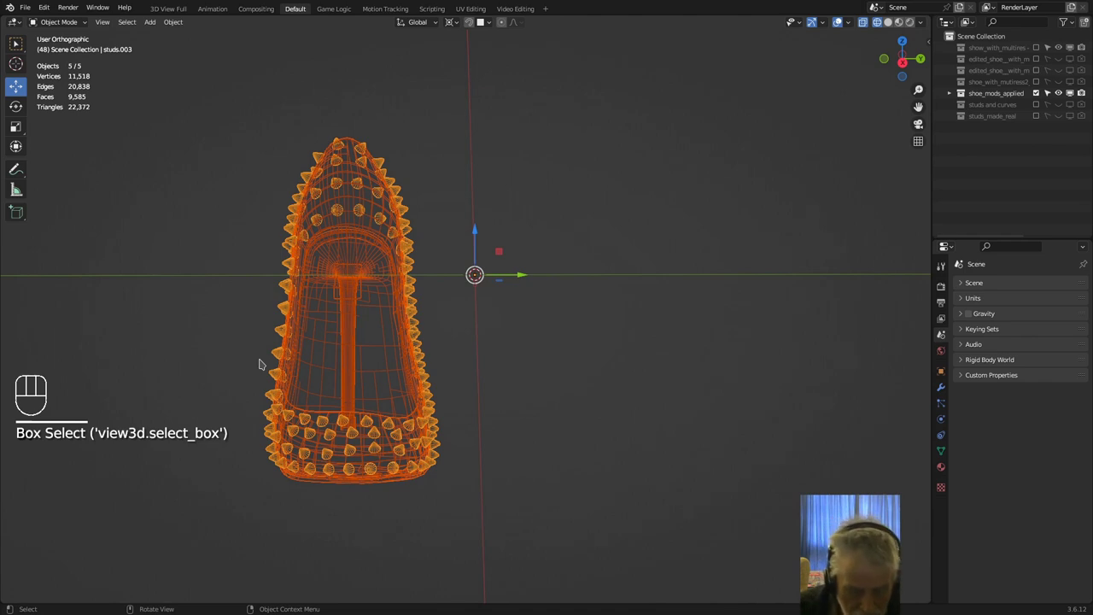
pyautogui.hotkey('shift', 'd')
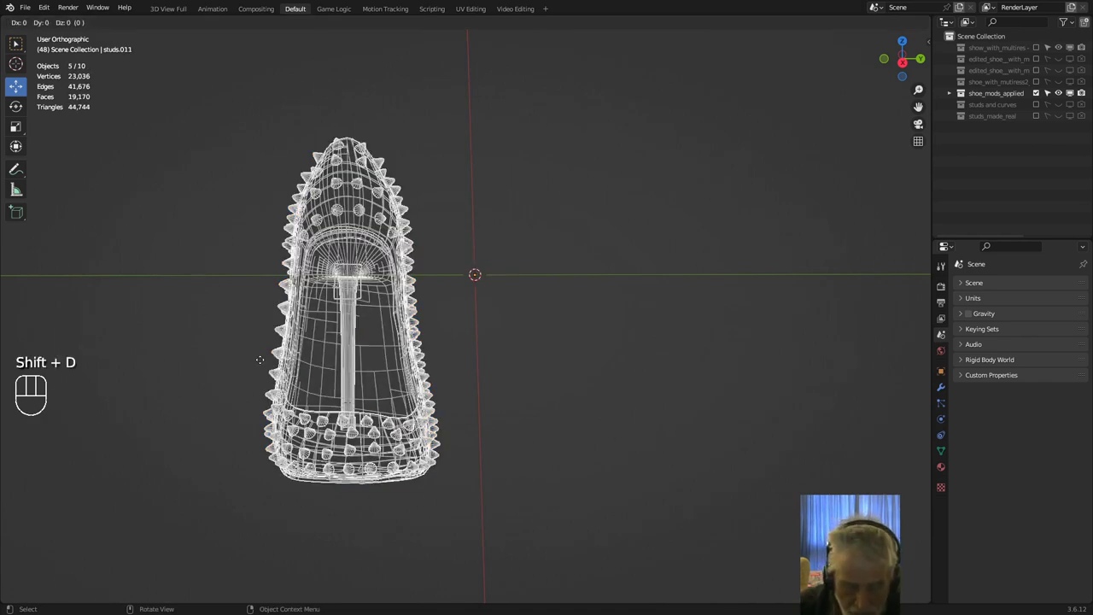
pyautogui.press('s')
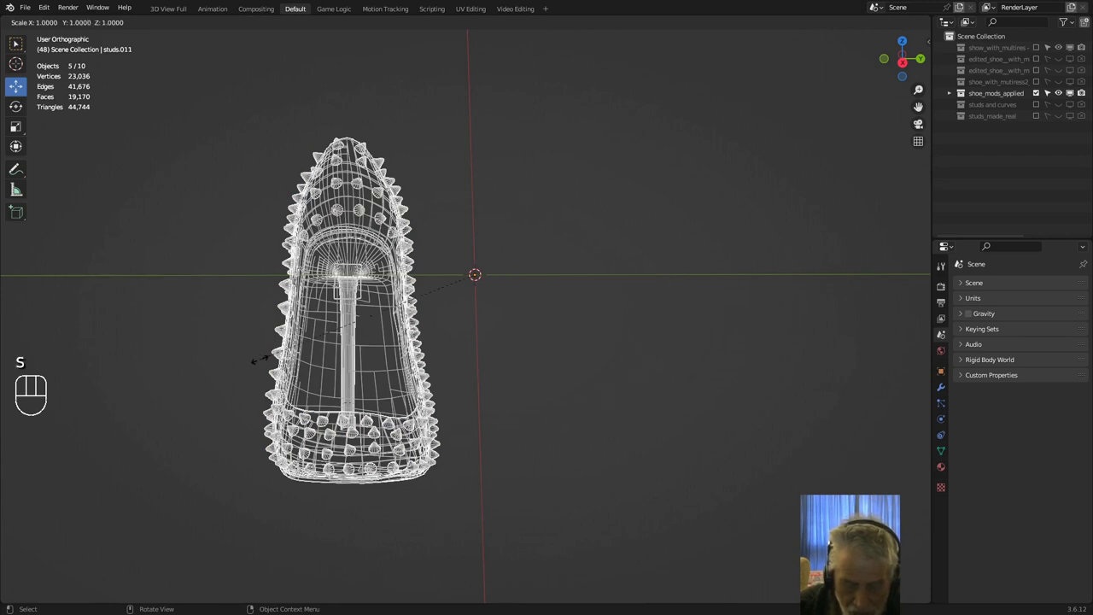
pyautogui.press('y')
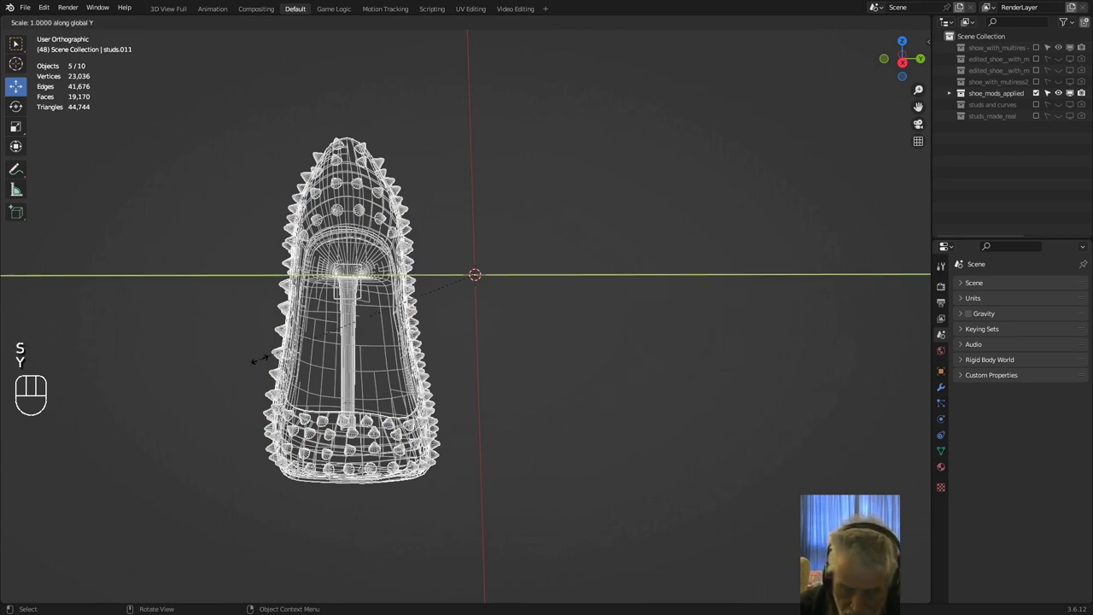
pyautogui.write('-1')
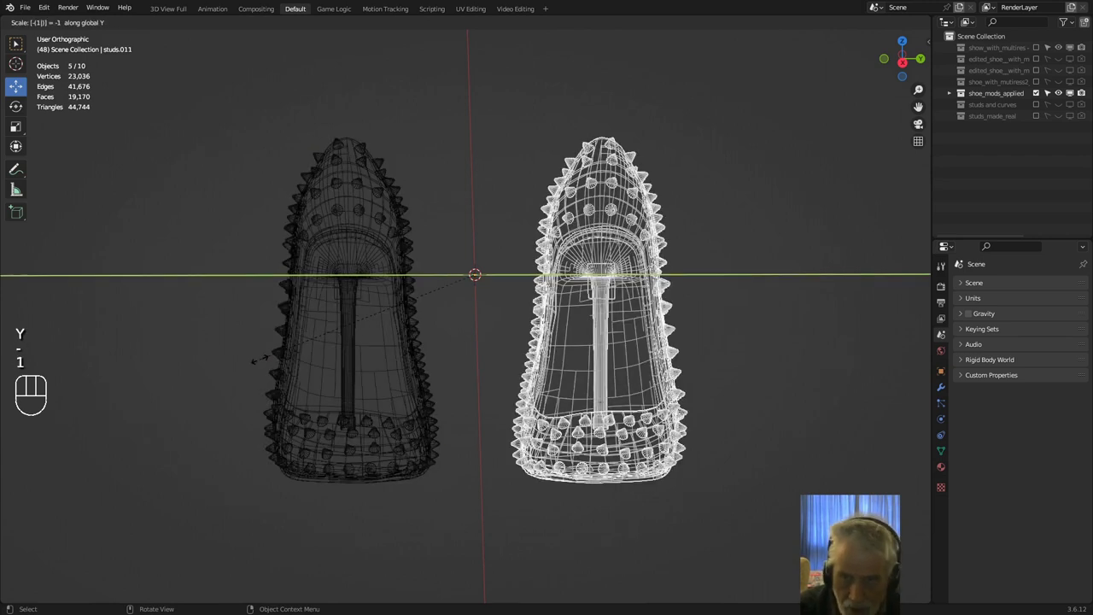
pyautogui.press('Return')
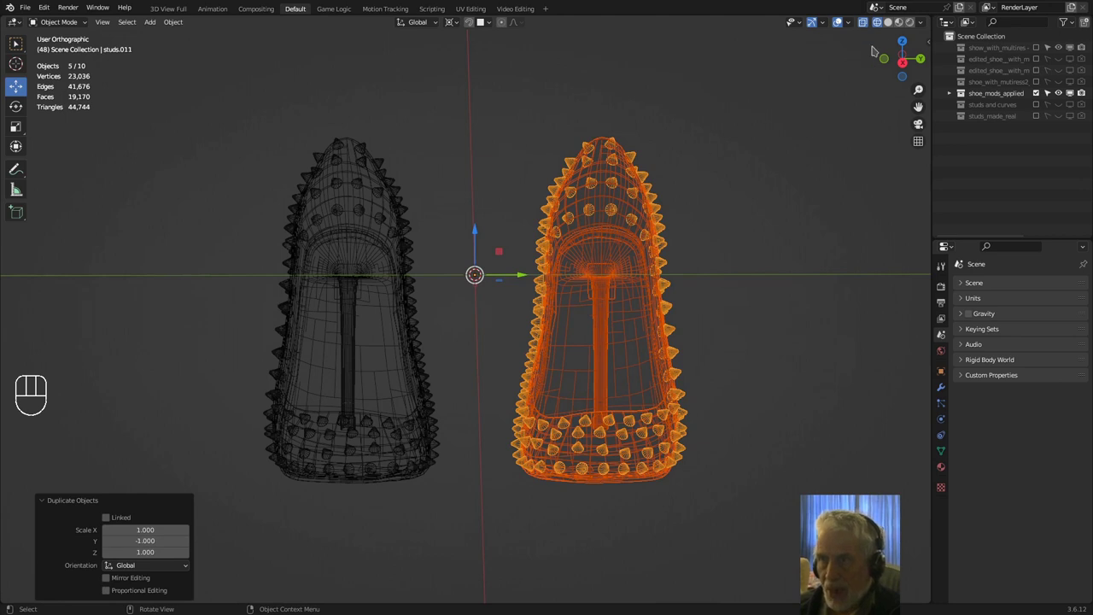
# Switch the viewport to solid shading and enable the Face Orientation overlay to check both shoes' normals.
pyautogui.click(888, 22)
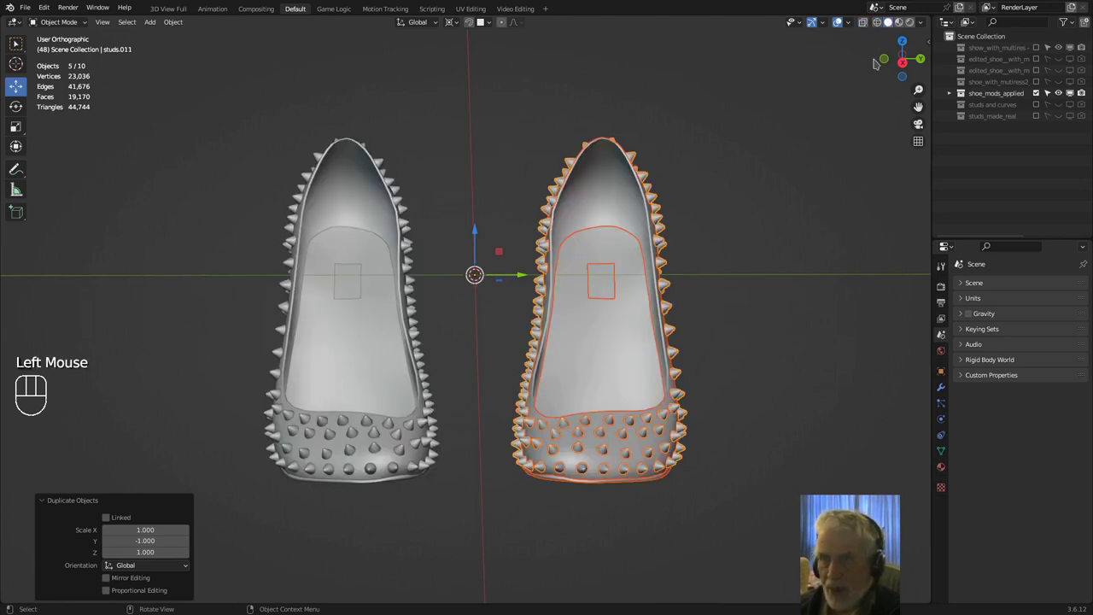
pyautogui.click(922, 24)
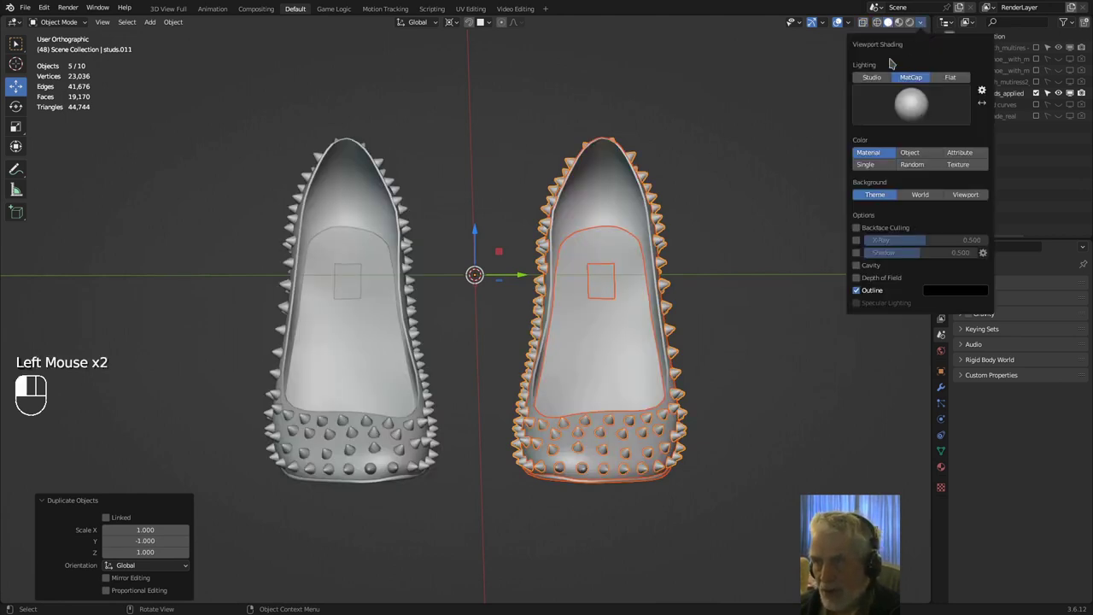
pyautogui.click(847, 23)
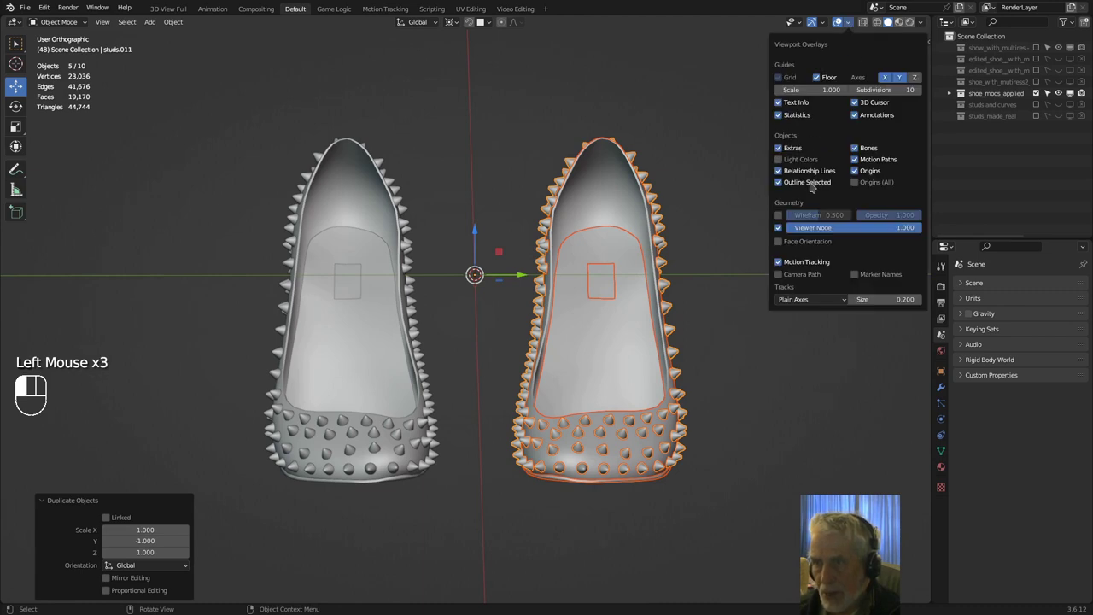
pyautogui.click(779, 241)
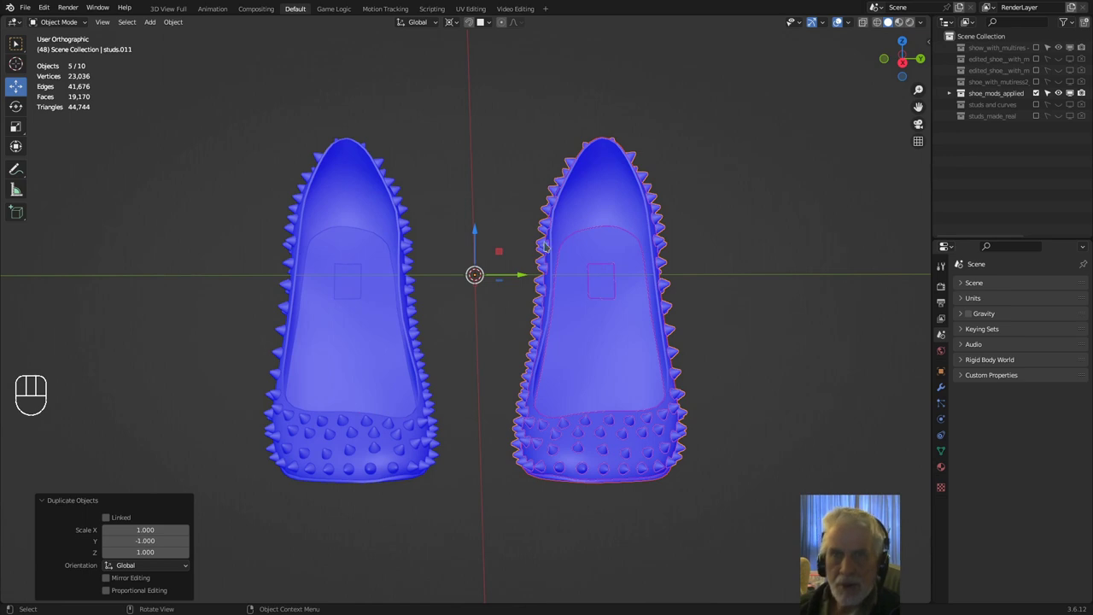
# Apply all transforms (location, rotation and scale) to the mirrored shoe's objects.
pyautogui.click(172, 22)
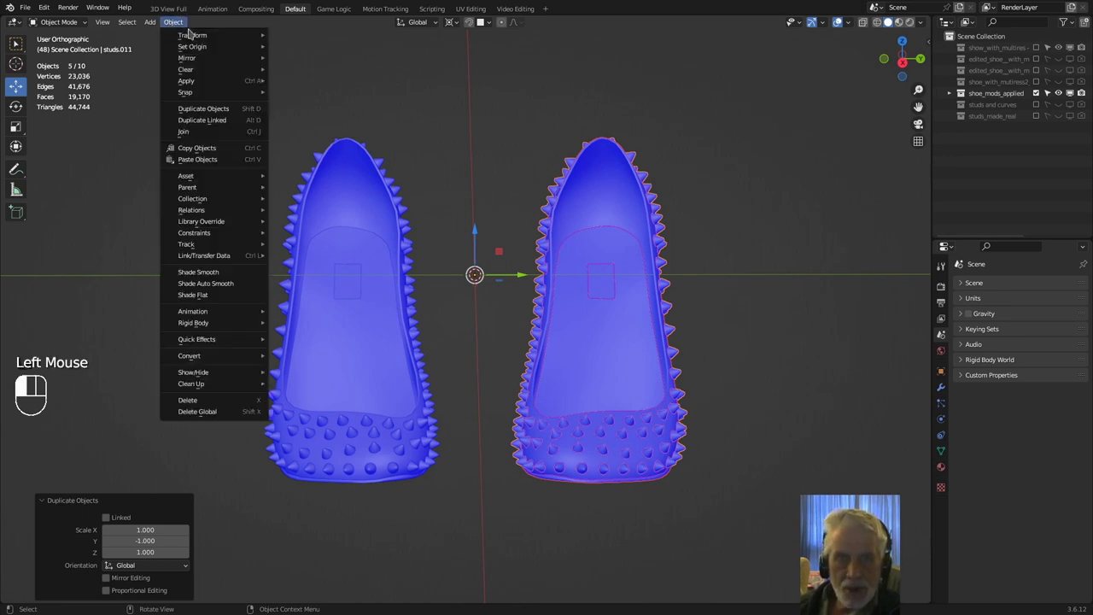
pyautogui.moveTo(192, 38)
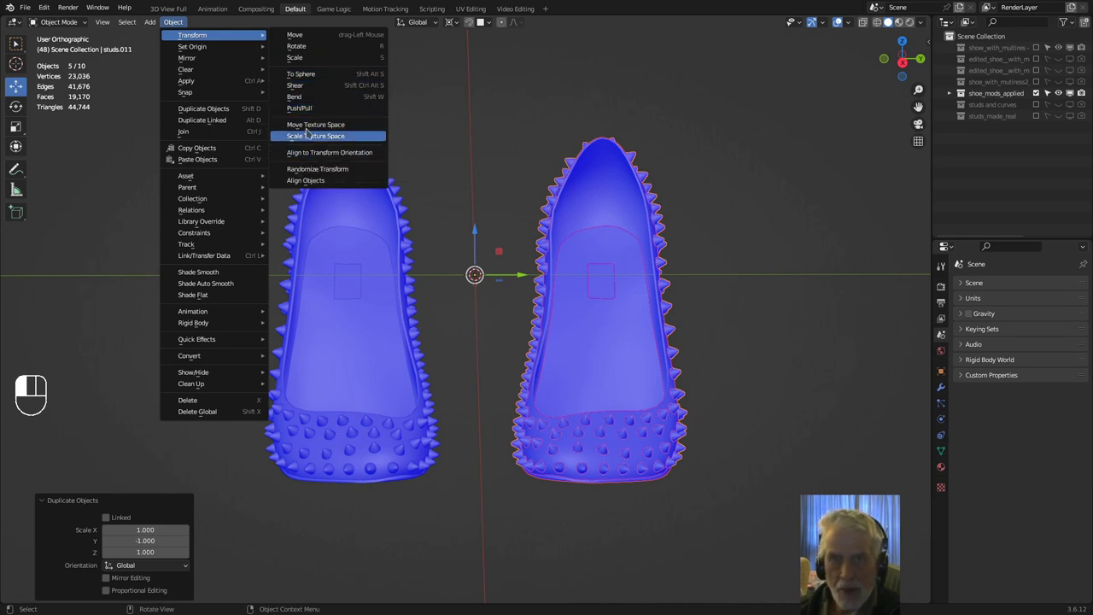
pyautogui.moveTo(211, 81)
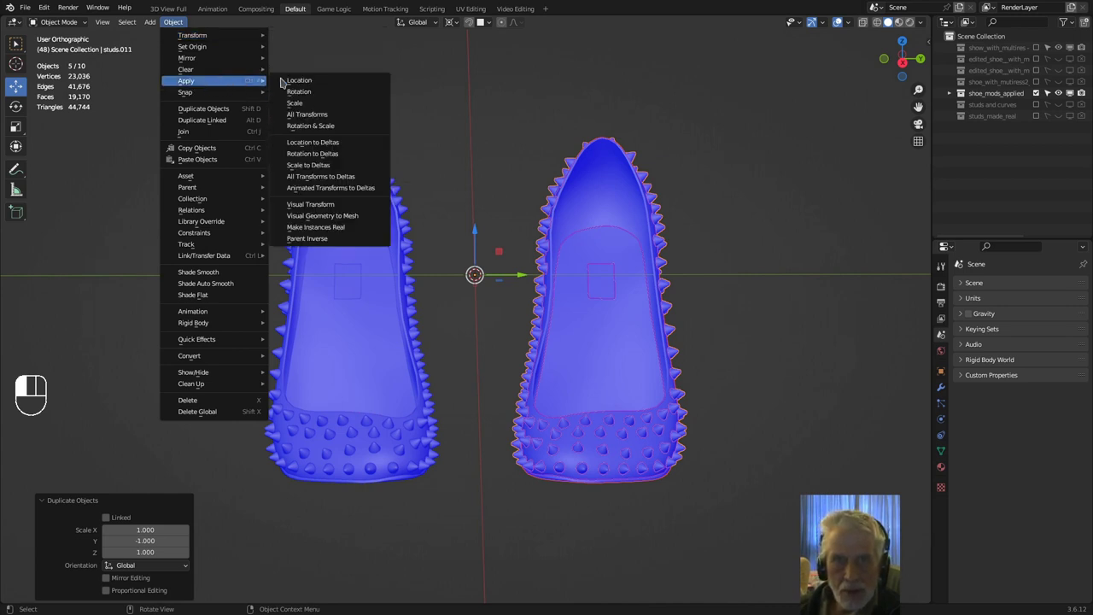
pyautogui.click(316, 114)
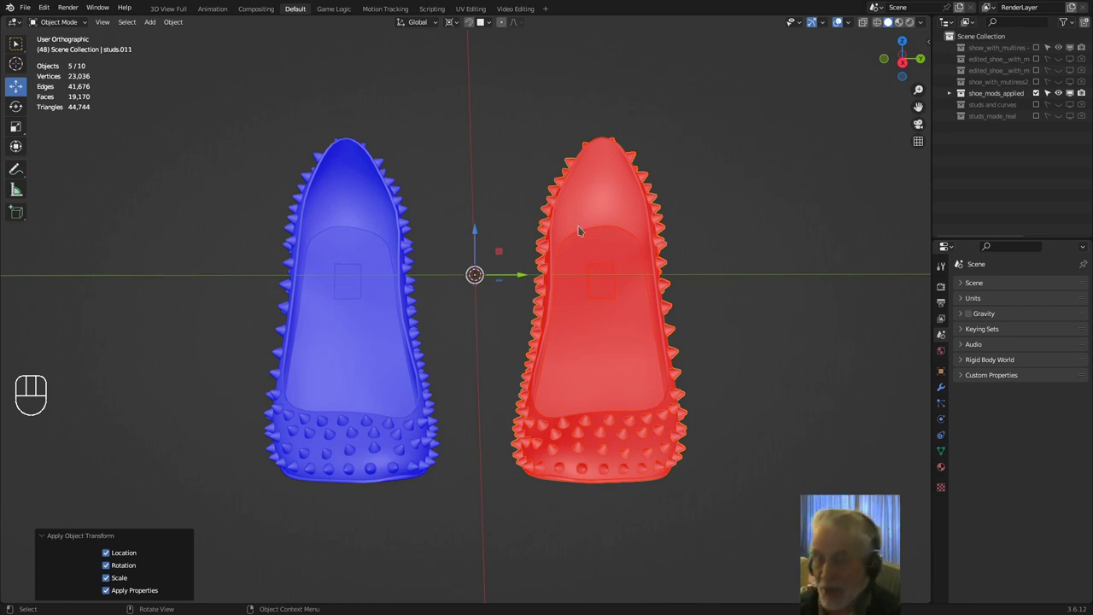
# Flip the normals of the mirrored shoe's entire mesh in Edit Mode, and return to Object Mode.
pyautogui.click(73, 23)
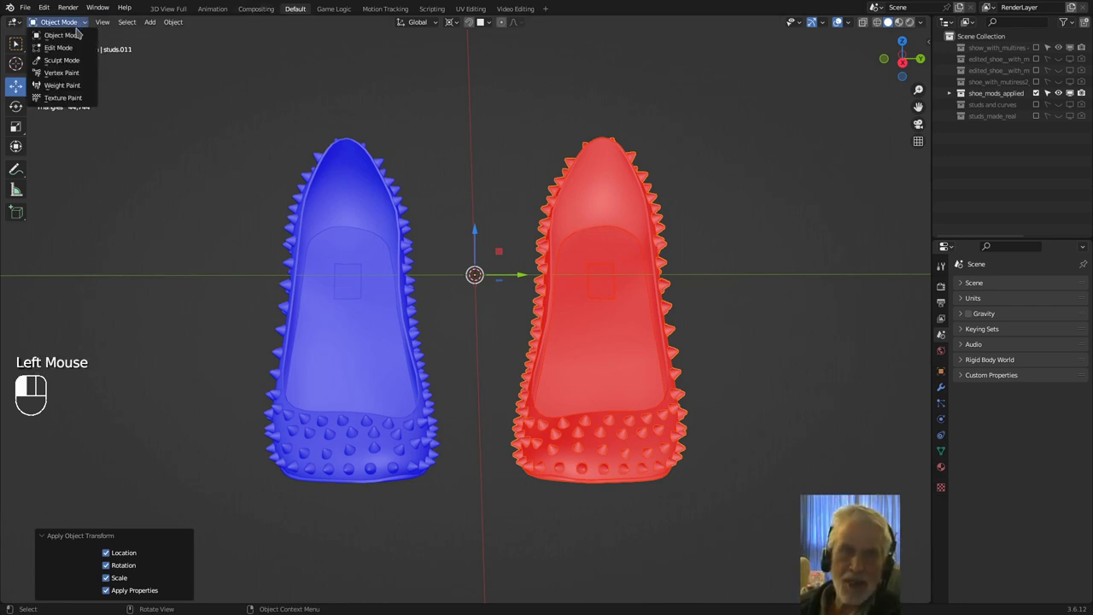
pyautogui.click(75, 48)
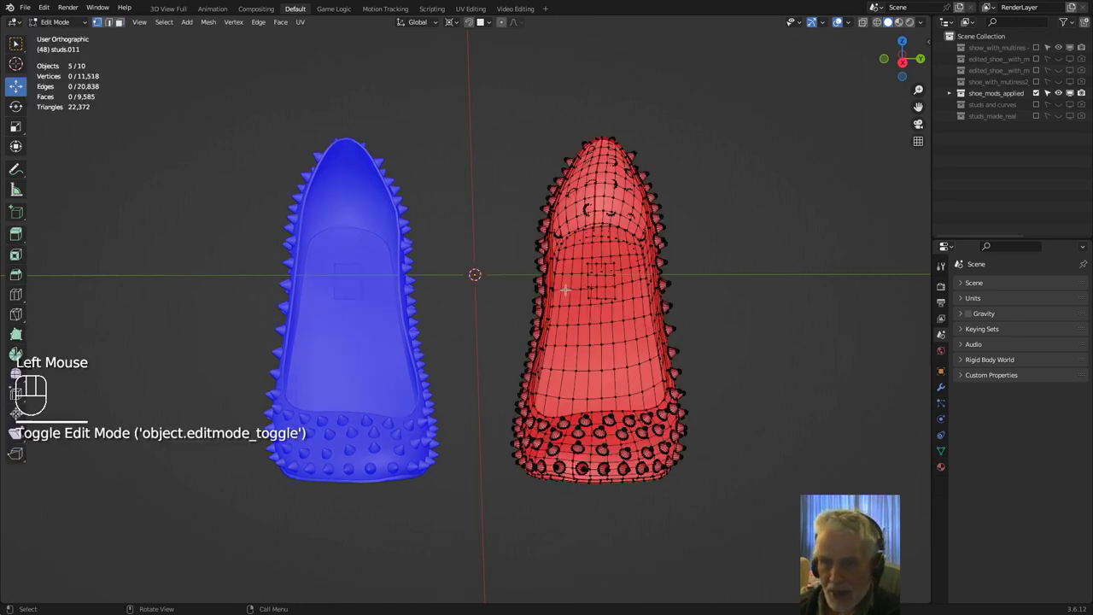
pyautogui.press('a')
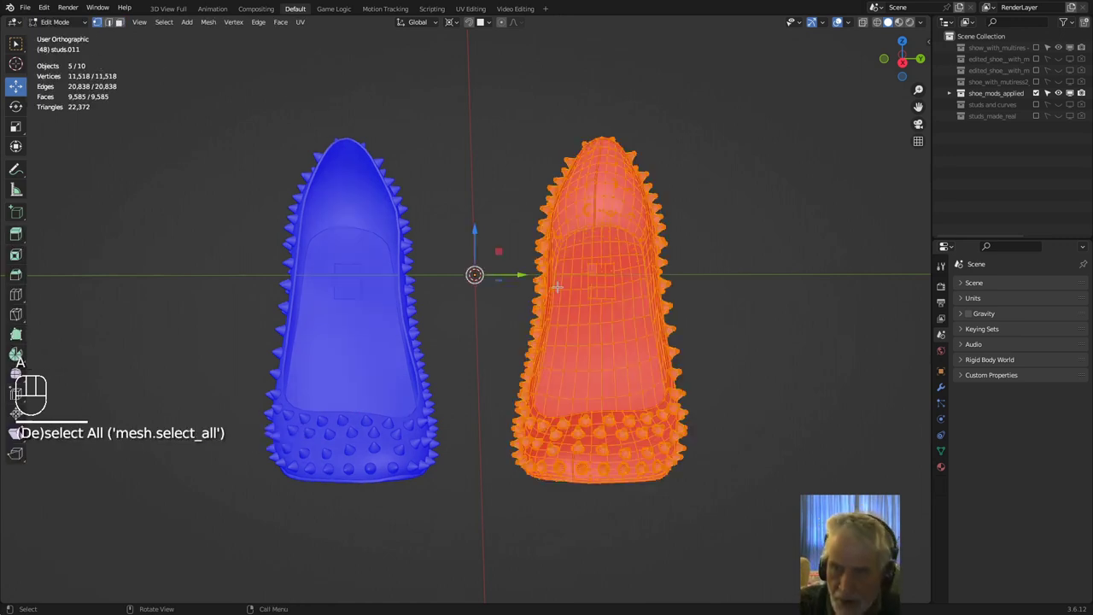
pyautogui.click(209, 21)
pyautogui.moveTo(252, 125)
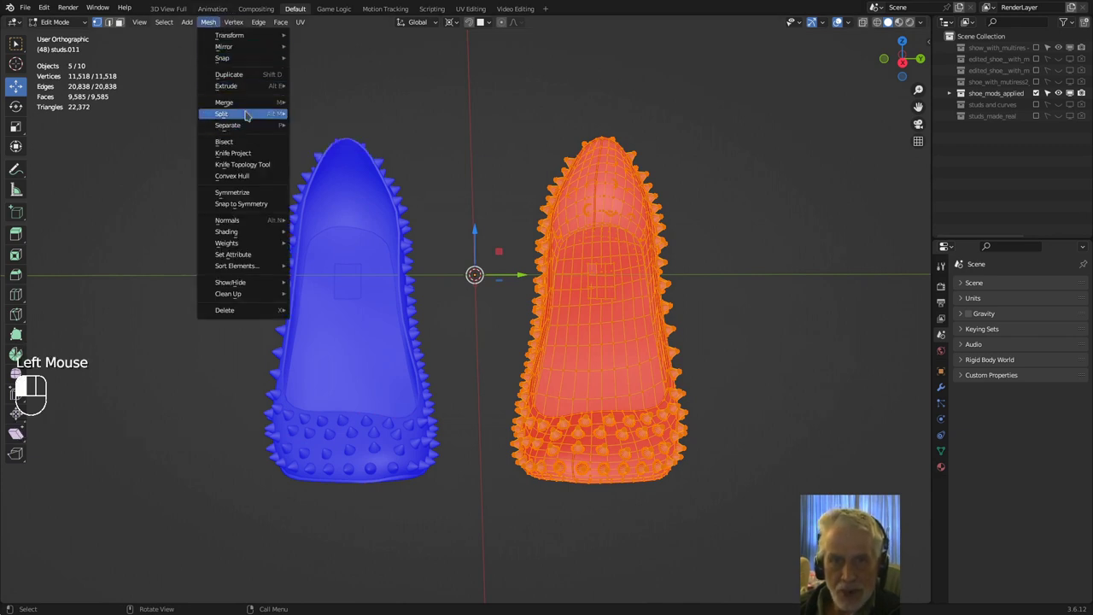
pyautogui.moveTo(246, 222)
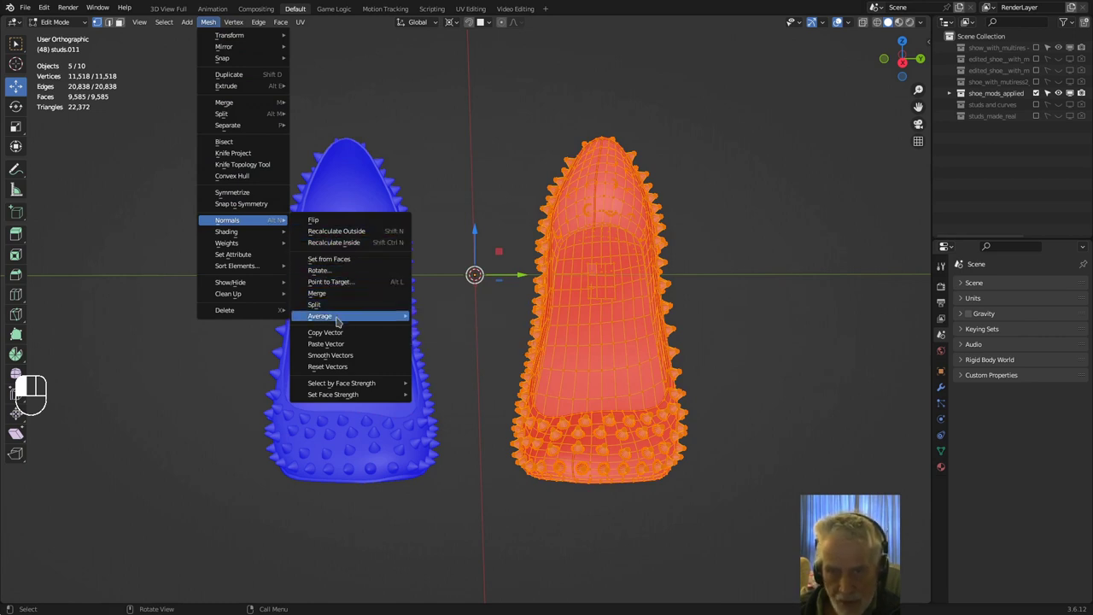
pyautogui.moveTo(337, 321)
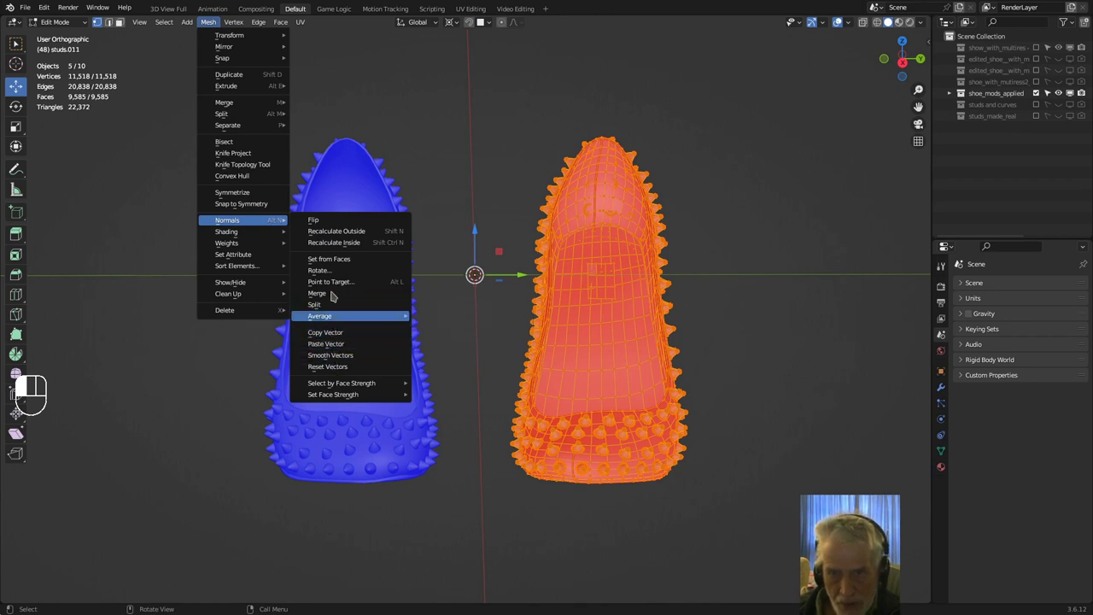
pyautogui.click(314, 222)
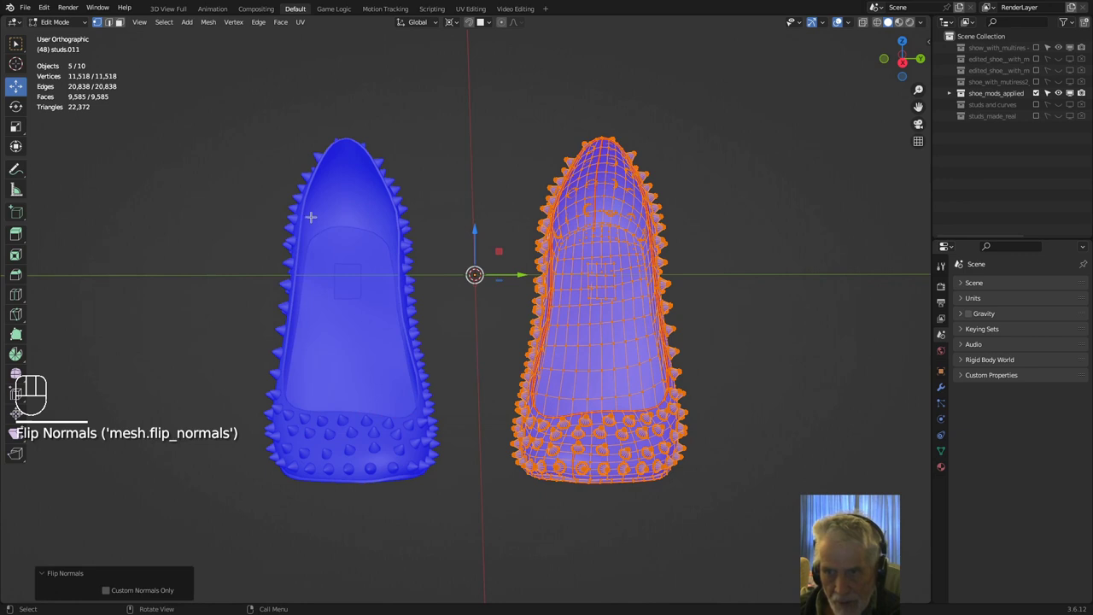
pyautogui.click(55, 21)
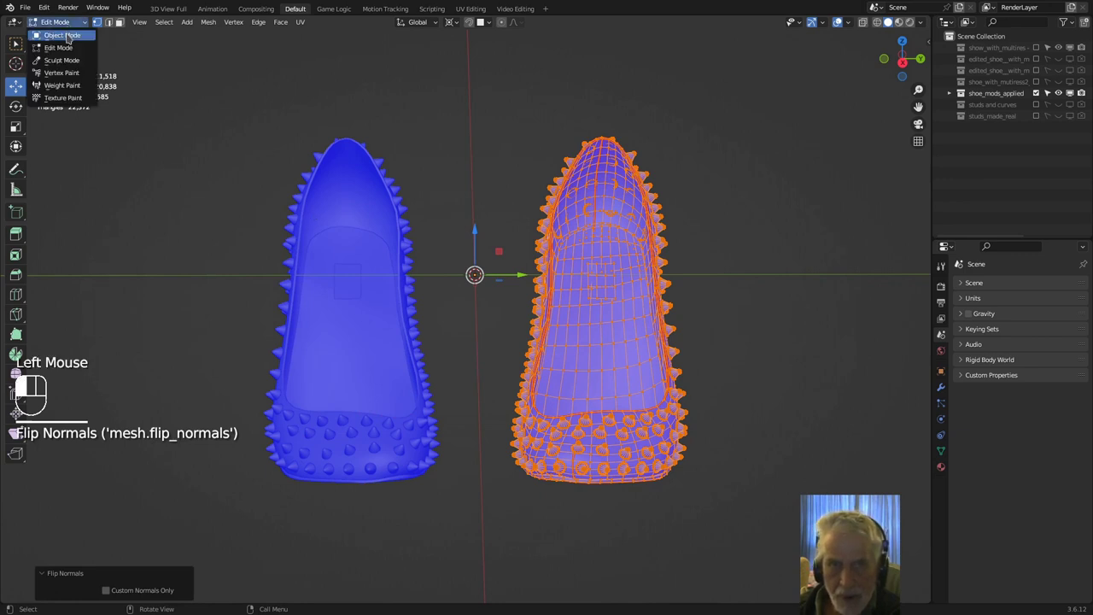
pyautogui.click(56, 37)
# Turn off the Face Orientation overlay and switch the viewport to rendered shading to compare both shoes and their insole labels.
pyautogui.moveTo(596, 298)
pyautogui.mouseDown(button='middle')
pyautogui.moveTo(632, 304)
pyautogui.moveTo(598, 305)
pyautogui.moveTo(606, 301)
pyautogui.mouseUp(button='middle')
pyautogui.click(847, 22)
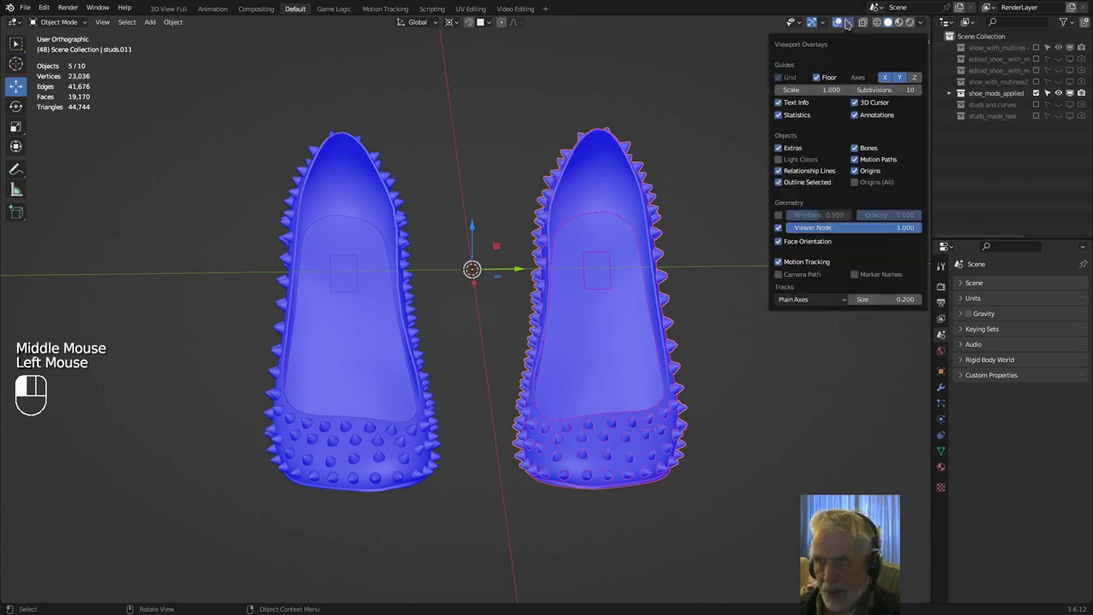
pyautogui.click(779, 243)
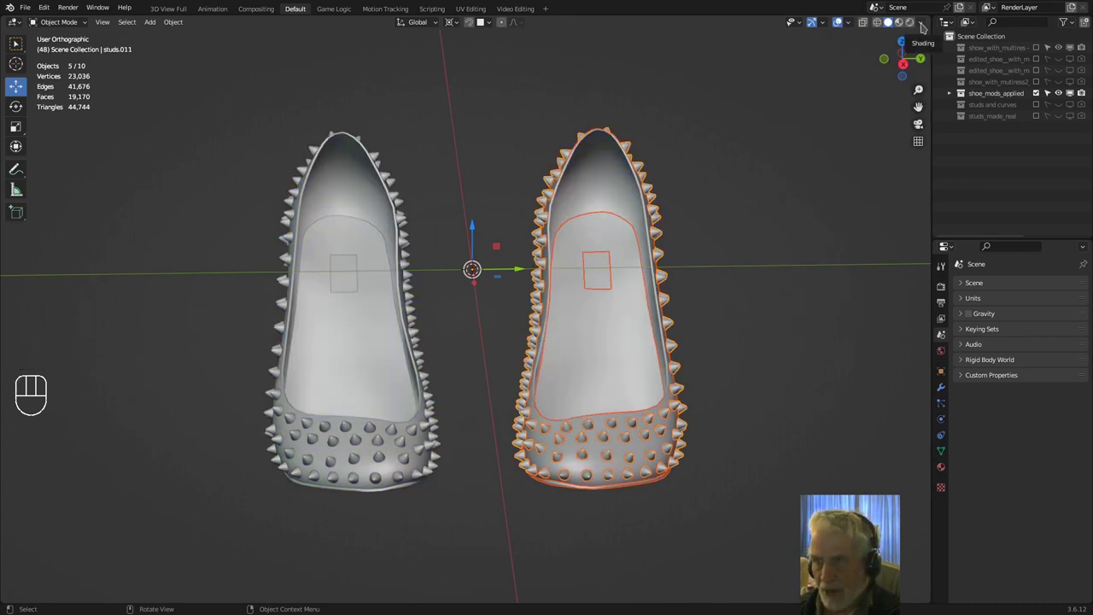
pyautogui.click(921, 23)
pyautogui.click(910, 21)
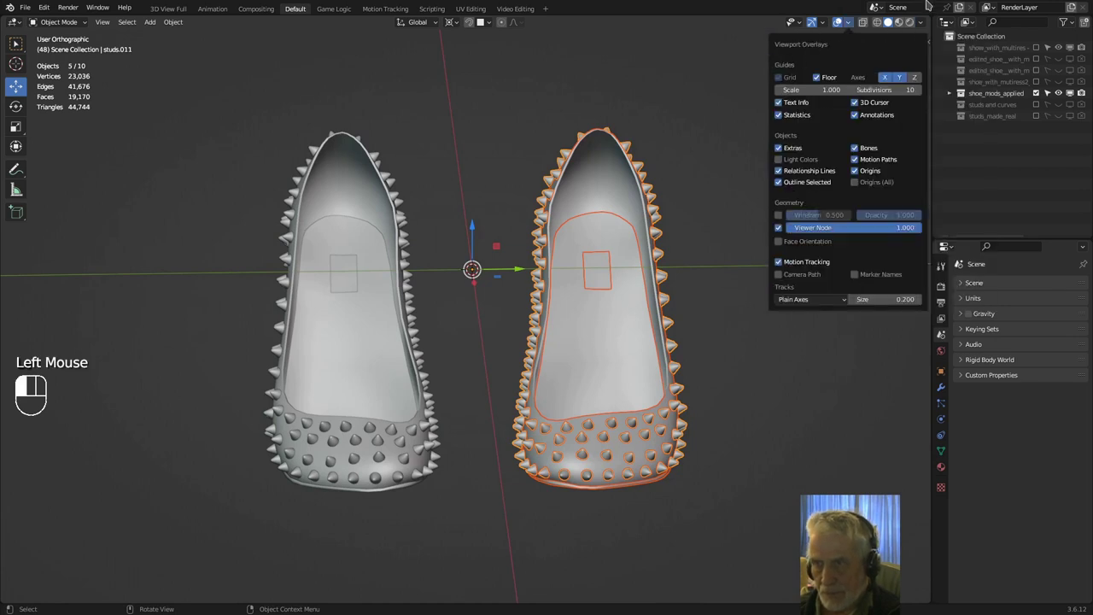
pyautogui.moveTo(677, 315); pyautogui.dragTo(683, 311, button='middle')
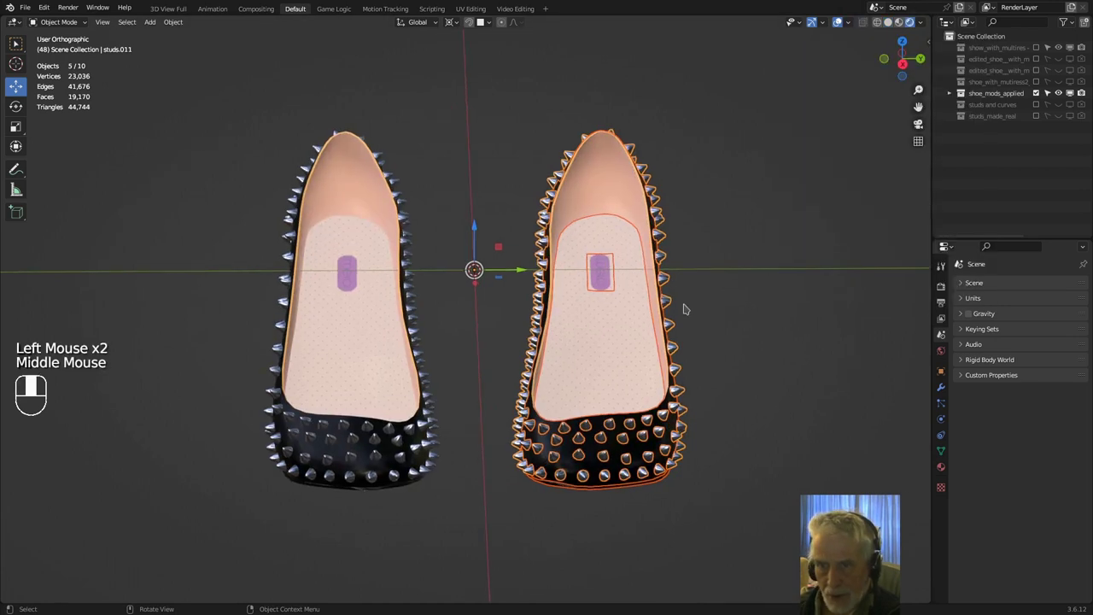
pyautogui.scroll(3, 723, 313)
pyautogui.scroll(-2, 739, 303)
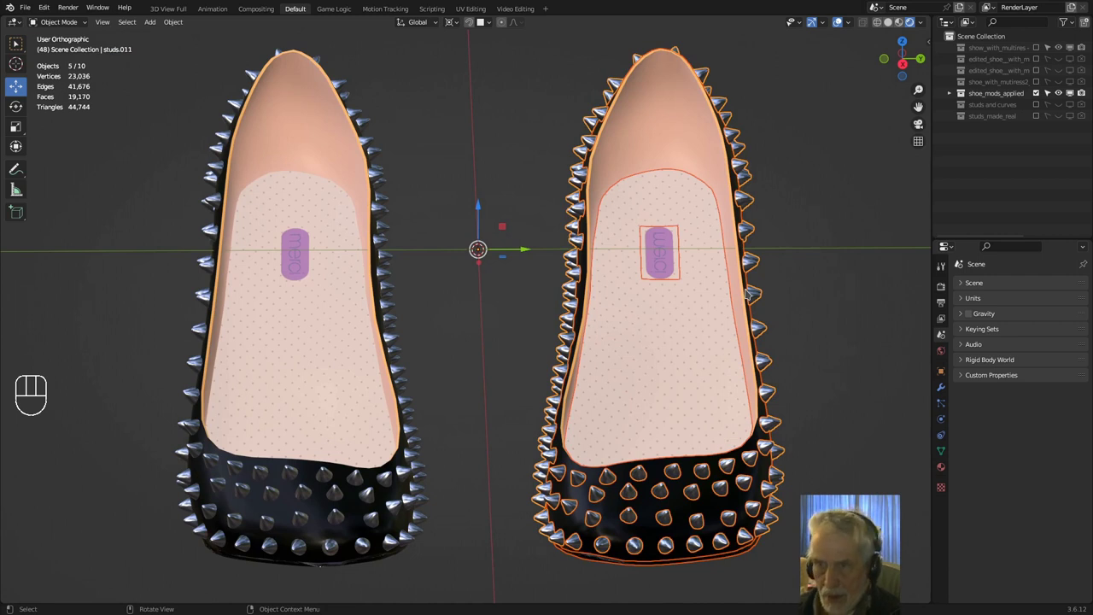
pyautogui.scroll(-2, 583, 273)
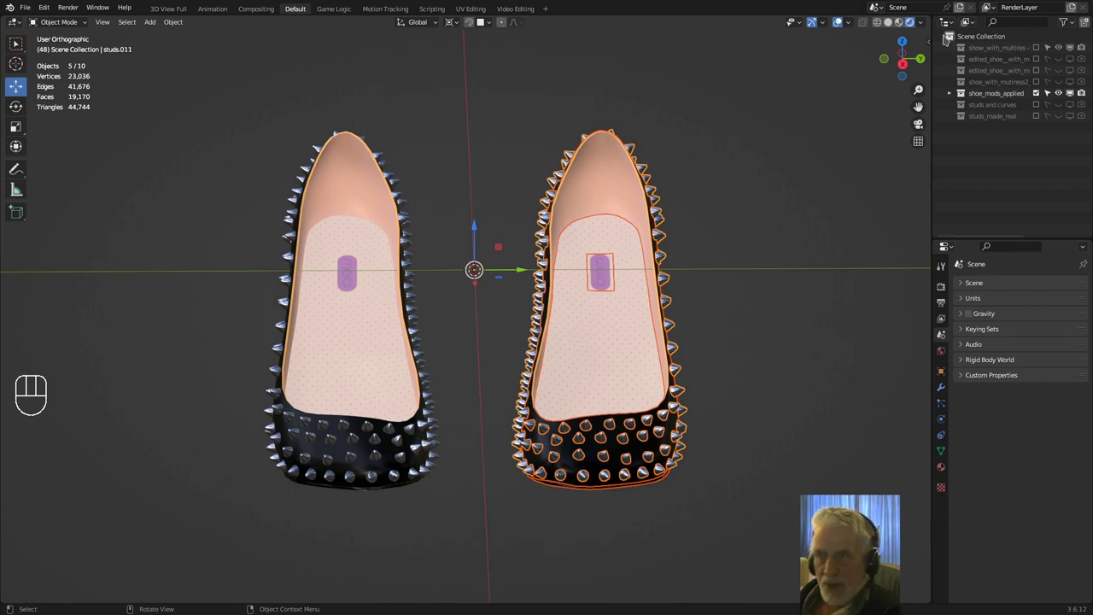
# Re-enable and expand the shoe_mods_applied collection, and make its armature and 1-Feet Lvl3.0 mesh visible in the viewport.
pyautogui.click(1072, 92)
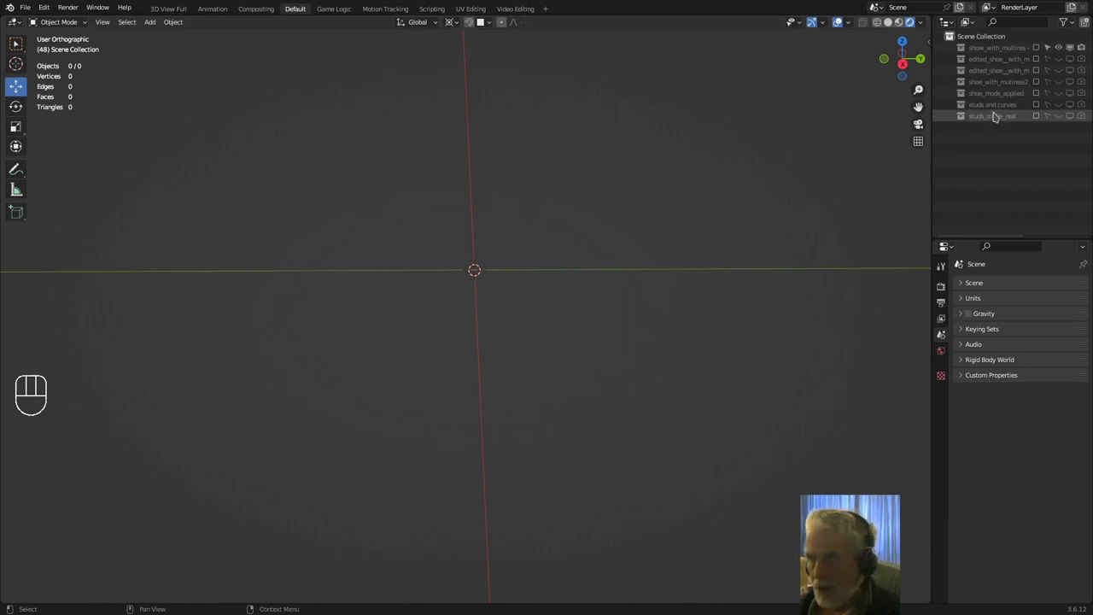
pyautogui.click(1037, 93)
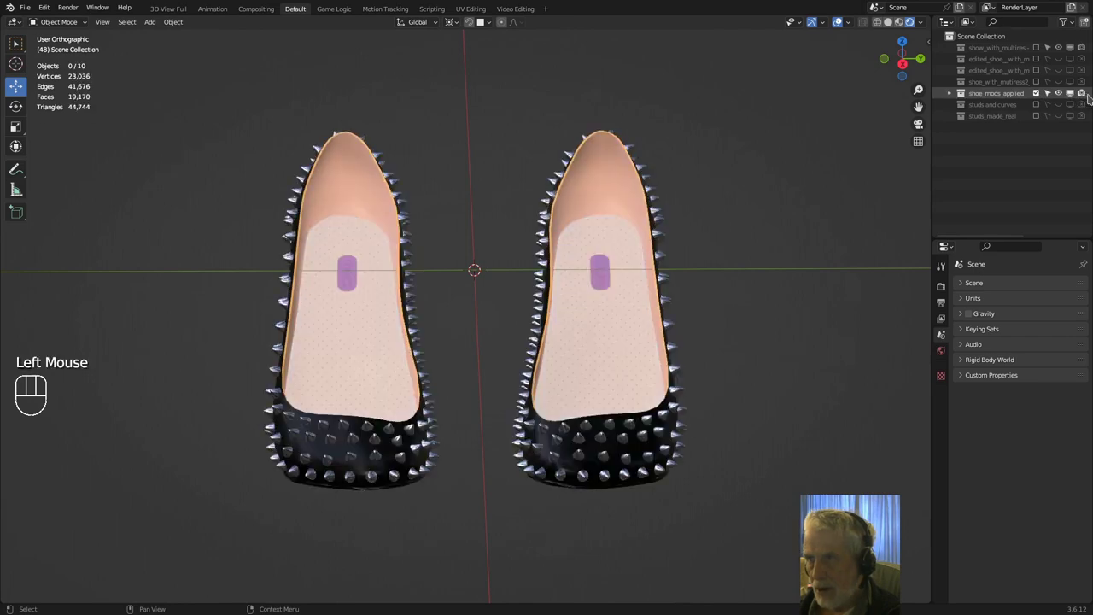
pyautogui.doubleClick(950, 93)
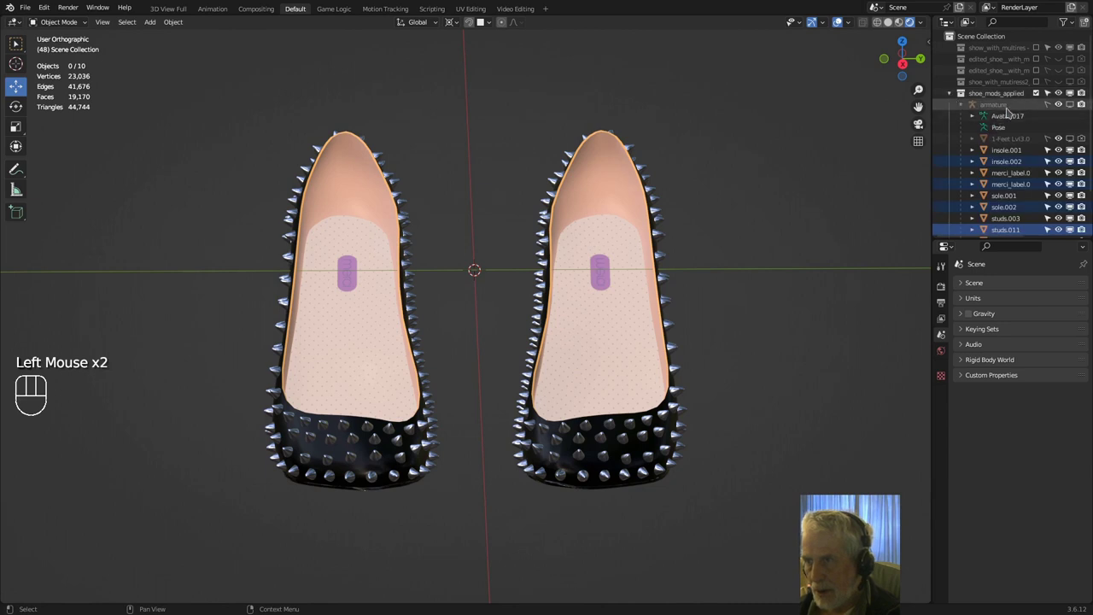
pyautogui.click(1070, 104)
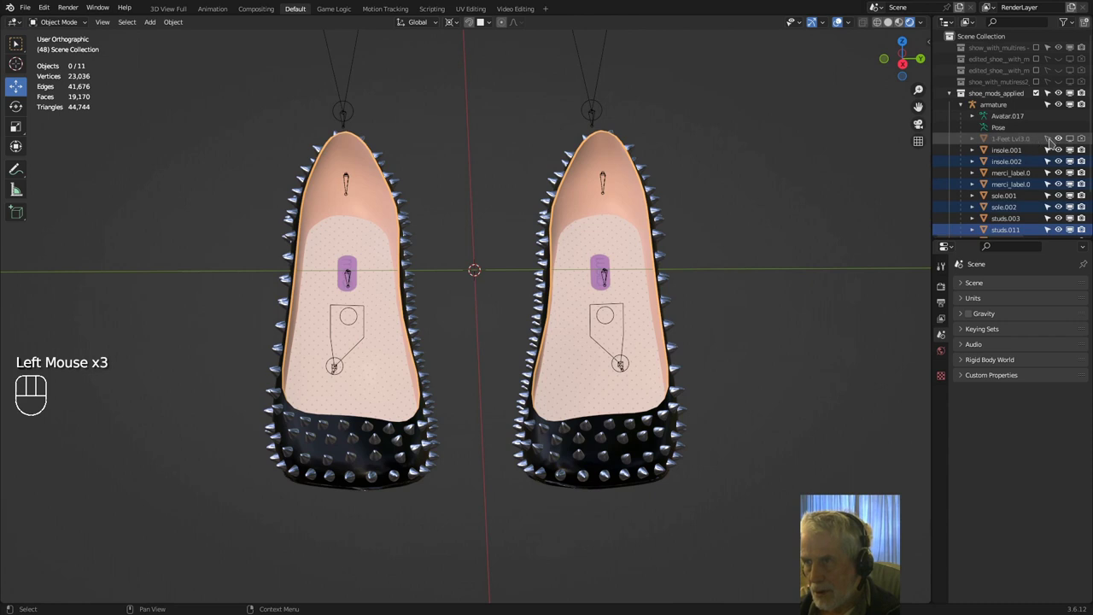
pyautogui.click(1070, 138)
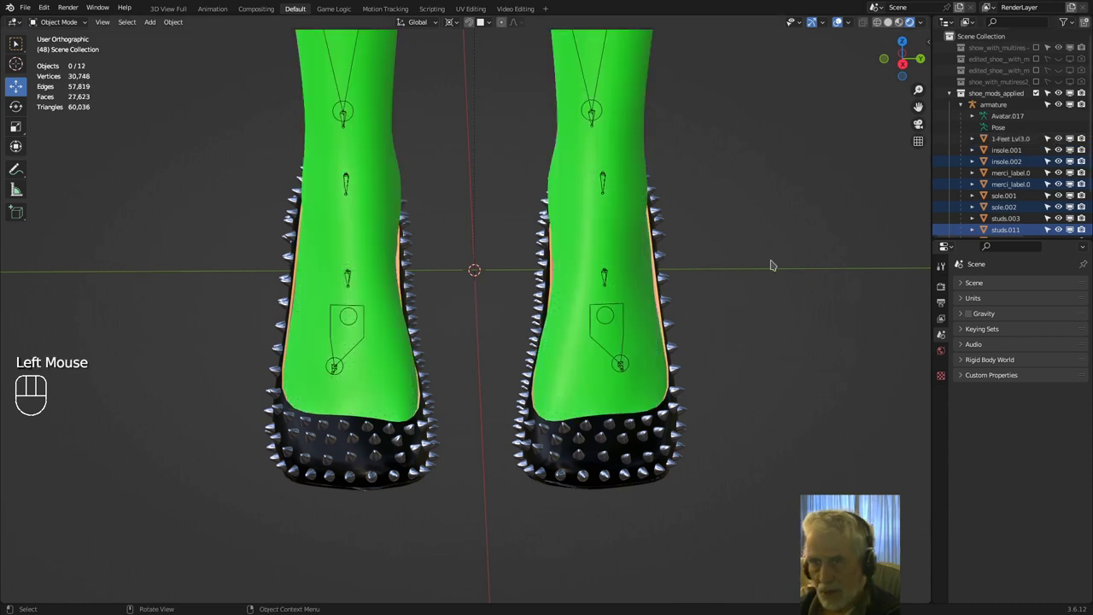
pyautogui.scroll(-5, 781, 271)
pyautogui.moveTo(772, 279); pyautogui.dragTo(733, 275, button='middle')
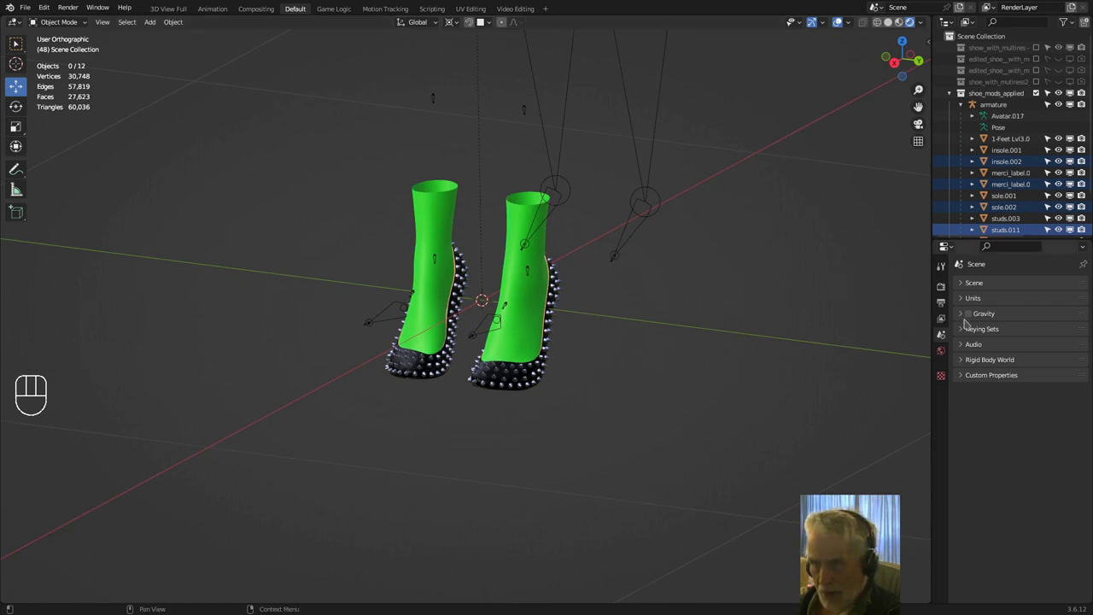
# With the mirrored shoe's studs as the active object, switch to wireframe shading and hide the armature and the feet mesh.
pyautogui.click(502, 386)
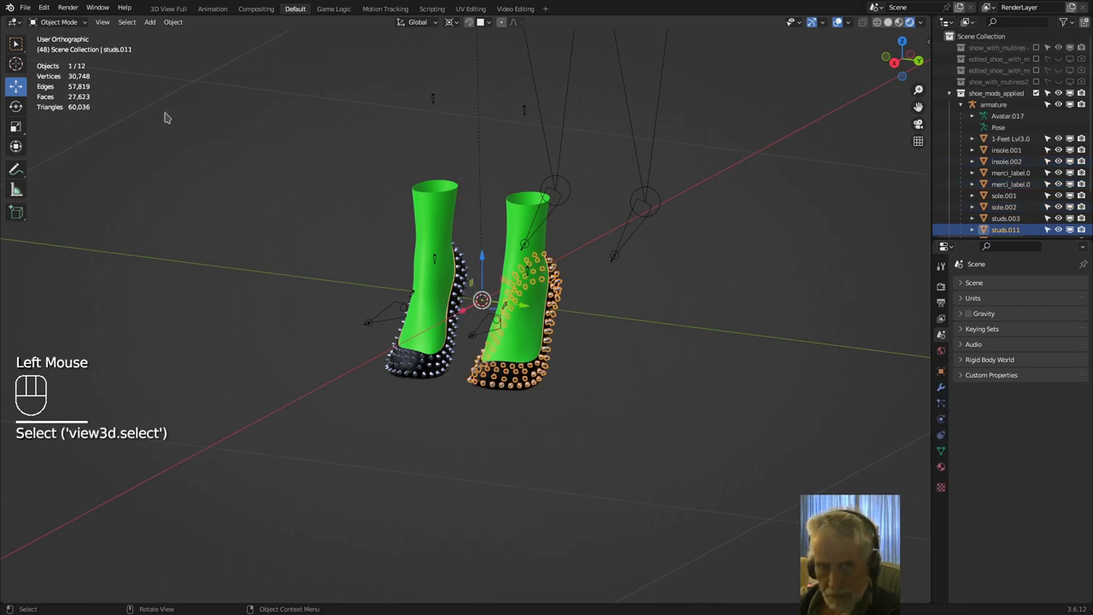
pyautogui.click(64, 22)
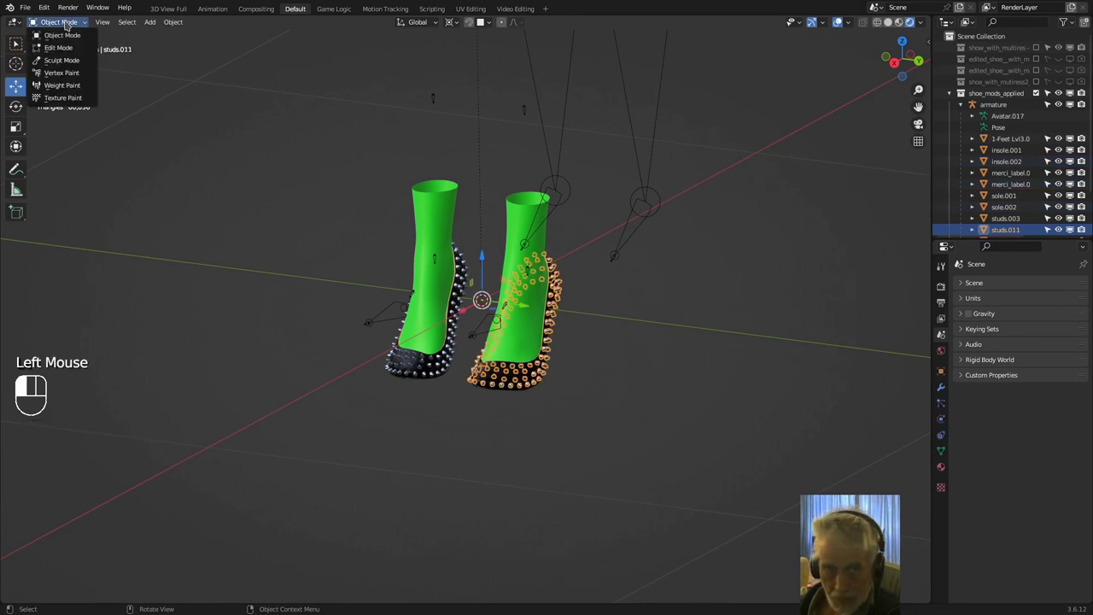
pyautogui.moveTo(409, 426); pyautogui.dragTo(433, 416, button='middle')
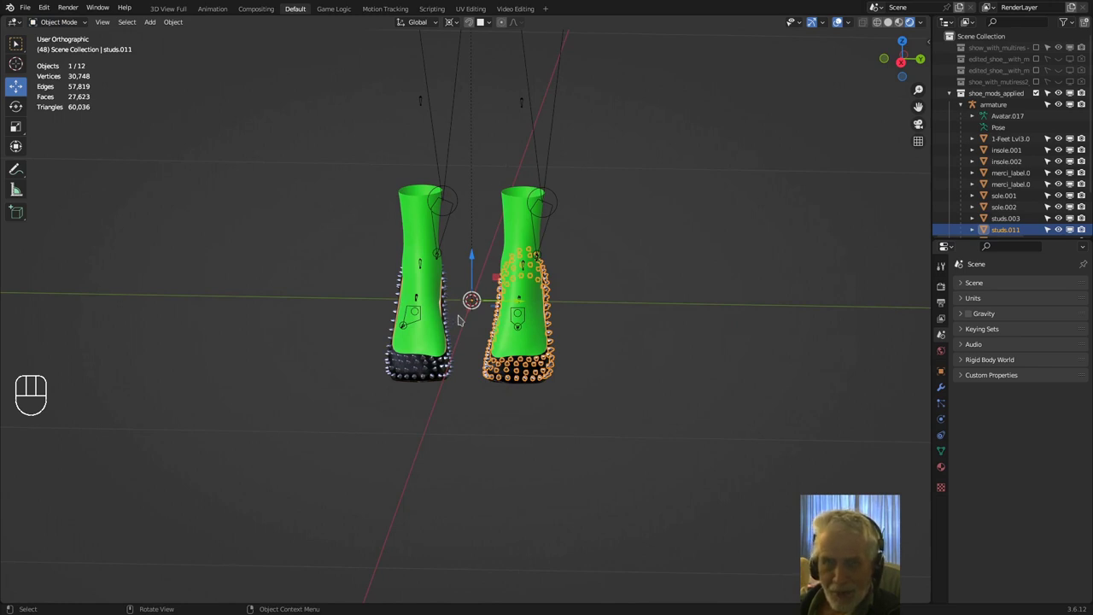
pyautogui.click(879, 24)
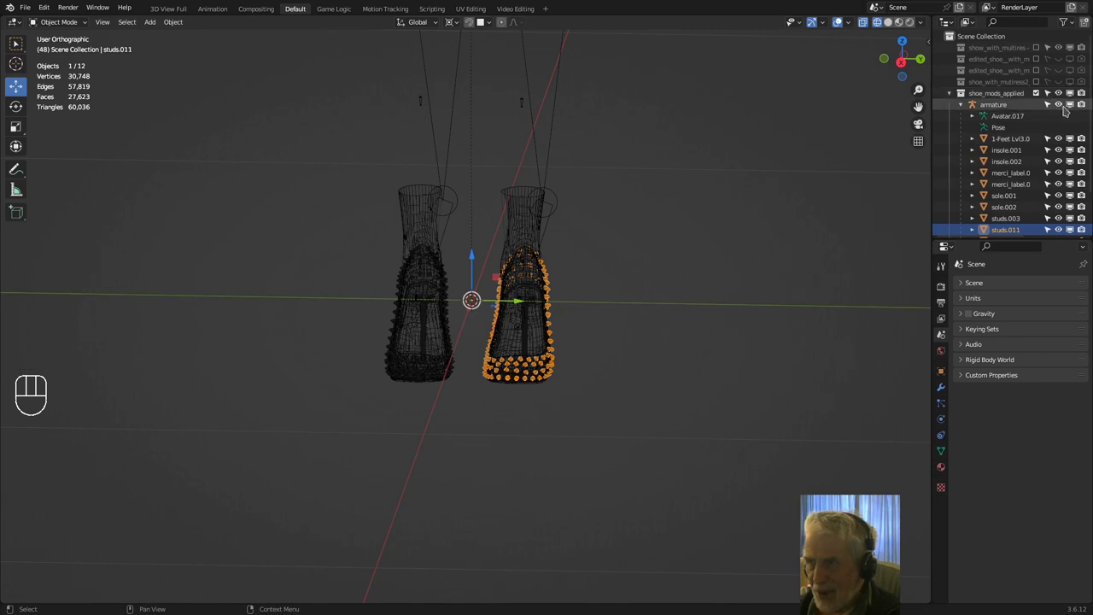
pyautogui.click(1059, 104)
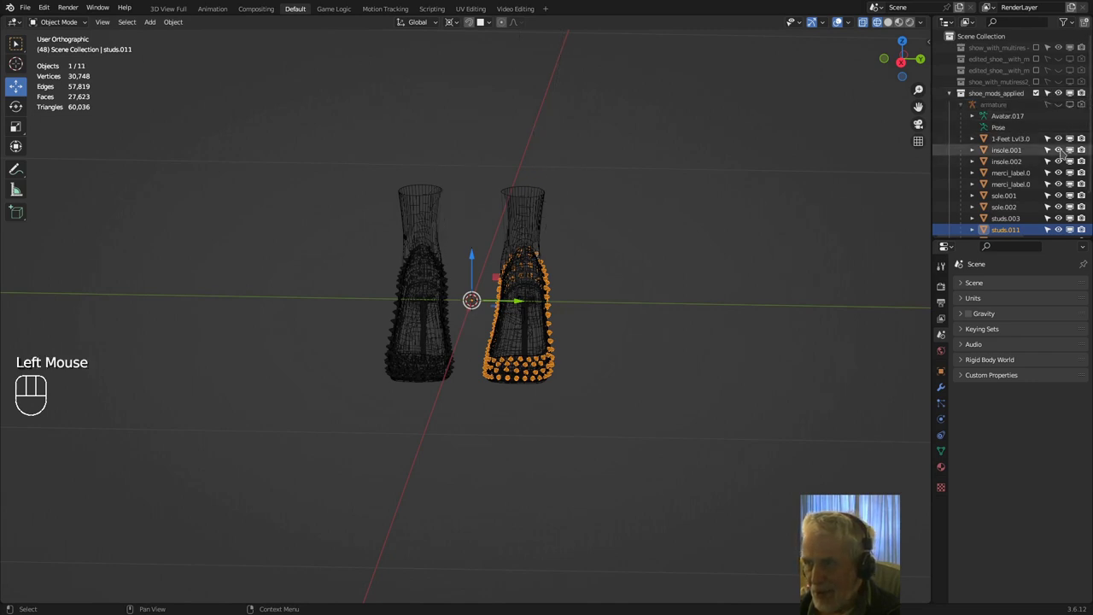
pyautogui.click(1059, 139)
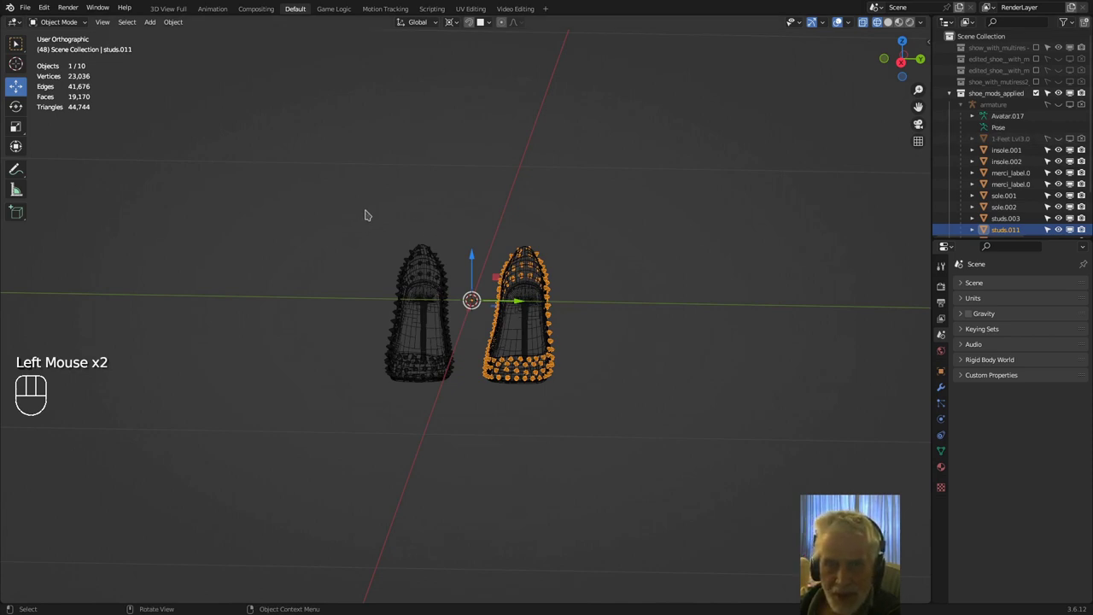
# Box-select all parts of both shoes and join them into a single object.
pyautogui.press('b')
pyautogui.moveTo(365, 215); pyautogui.dragTo(579, 428)
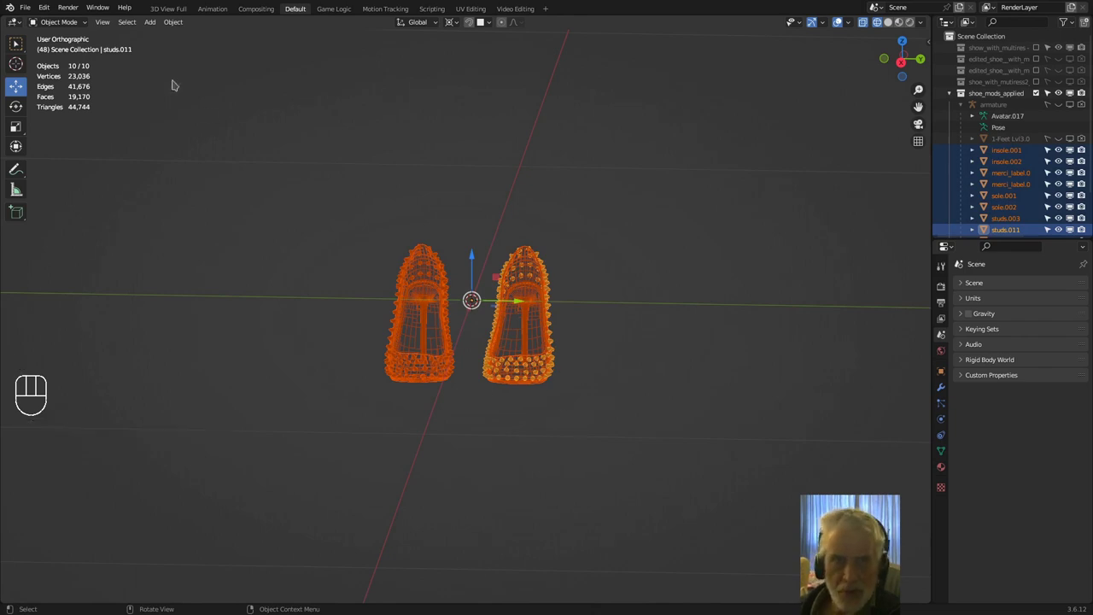
pyautogui.click(174, 21)
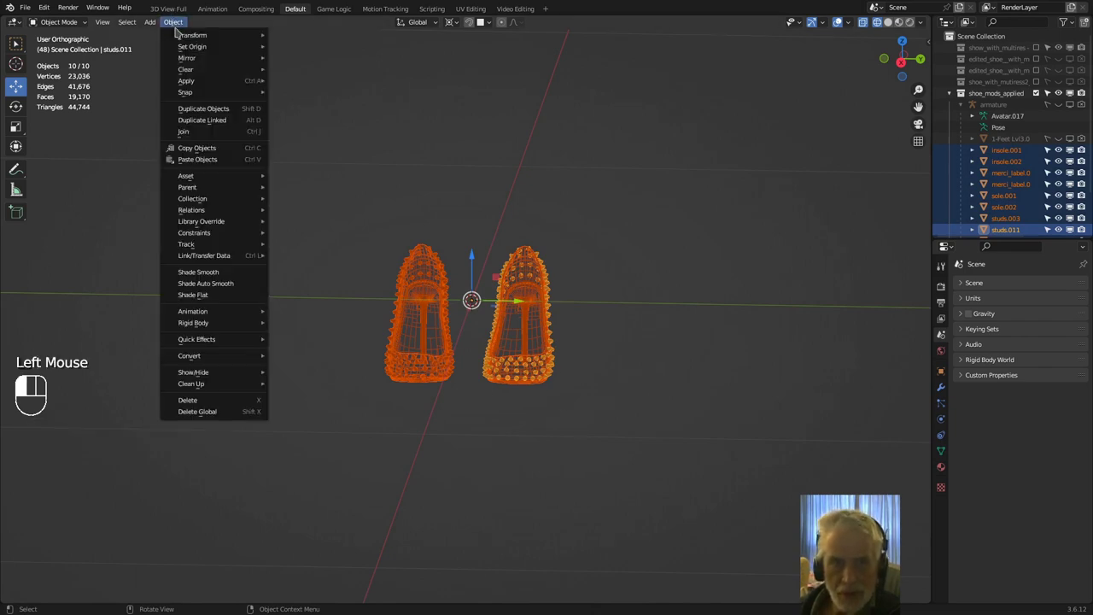
pyautogui.click(189, 135)
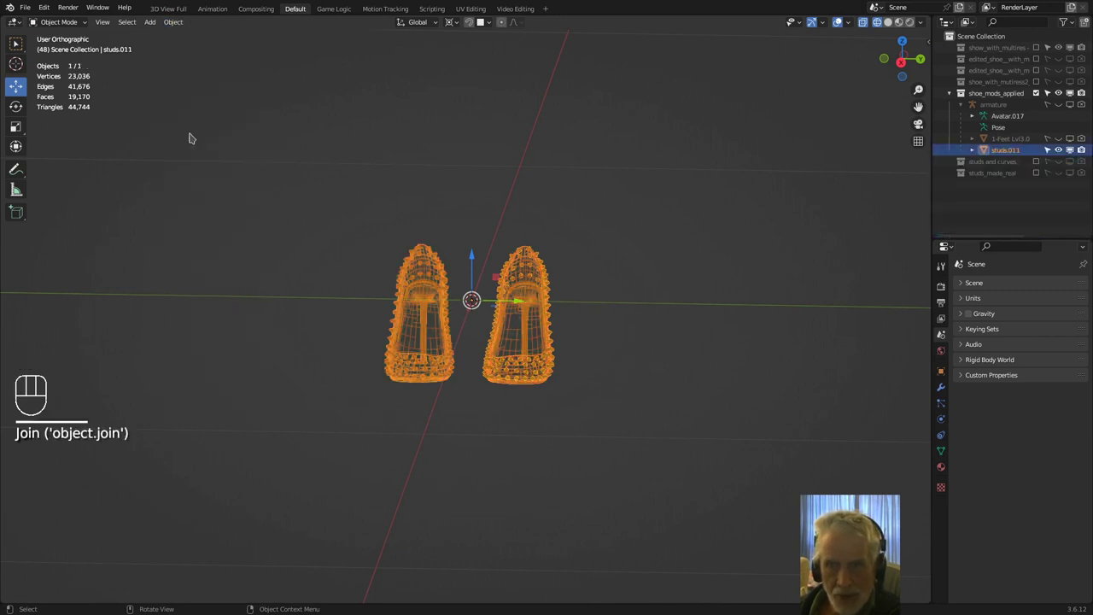
pyautogui.scroll(1, 472, 443)
pyautogui.scroll(2, 474, 442)
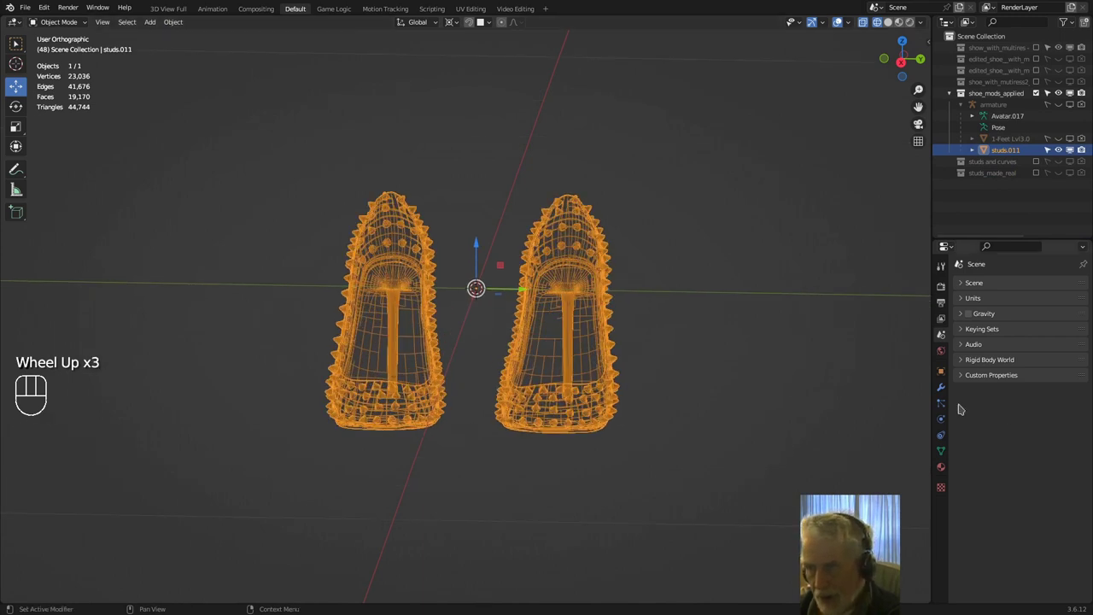
# Remove all vertex groups from the joined shoes: mKneeRight, R_FOOT, mKneeLeft and L_FOOT.
pyautogui.click(941, 450)
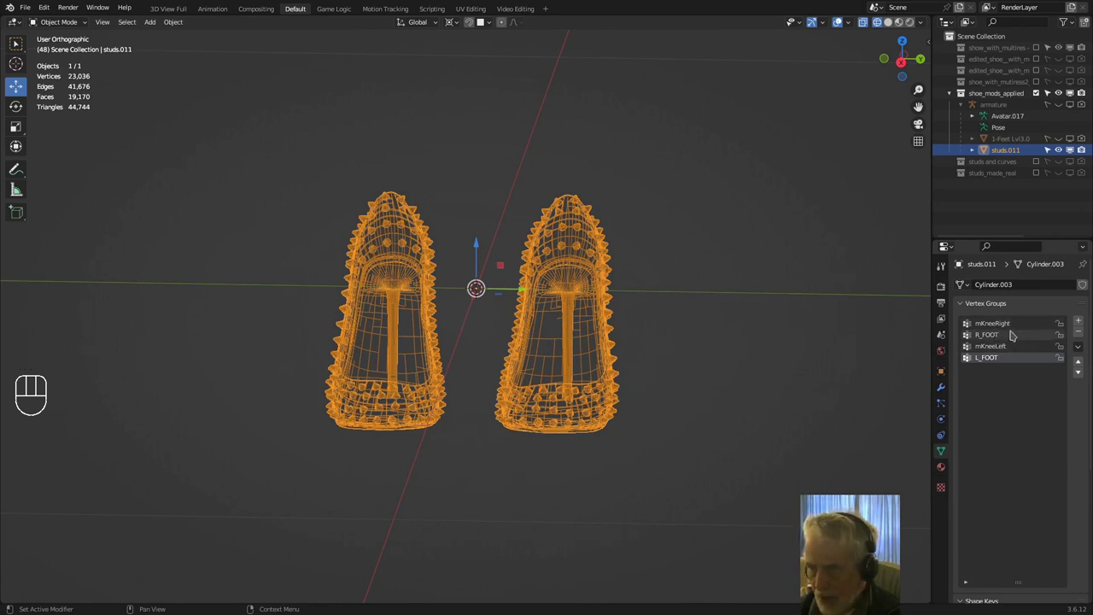
pyautogui.click(1078, 334)
pyautogui.click(1078, 334)
pyautogui.click(1078, 334)
pyautogui.click(1078, 334)
pyautogui.click(1078, 334)
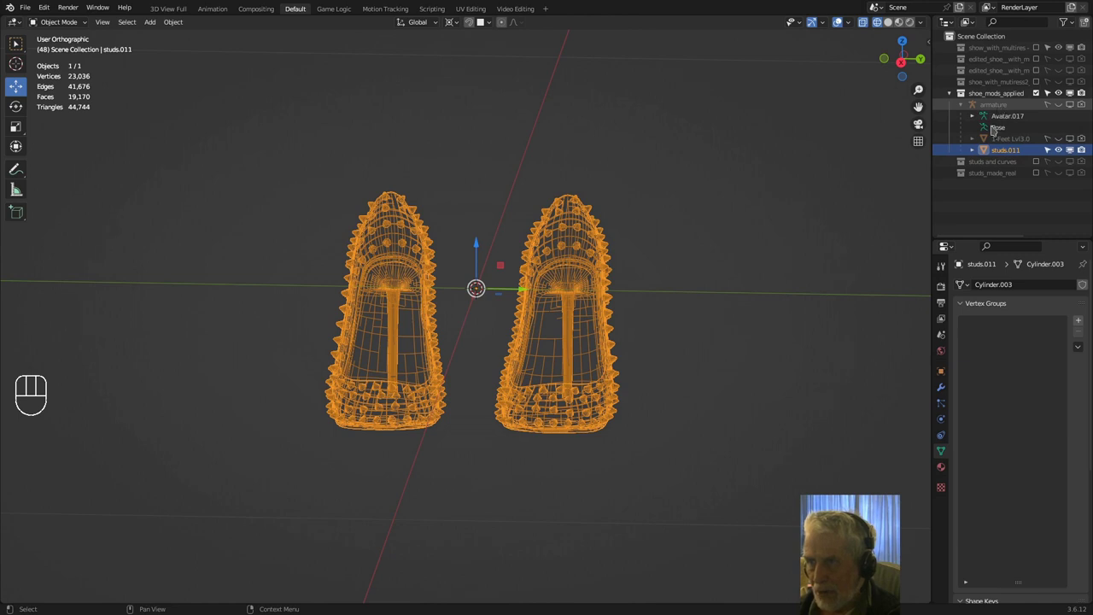
# Delete the Armature modifier from the joined shoes and switch the viewport back to rendered shading.
pyautogui.click(941, 387)
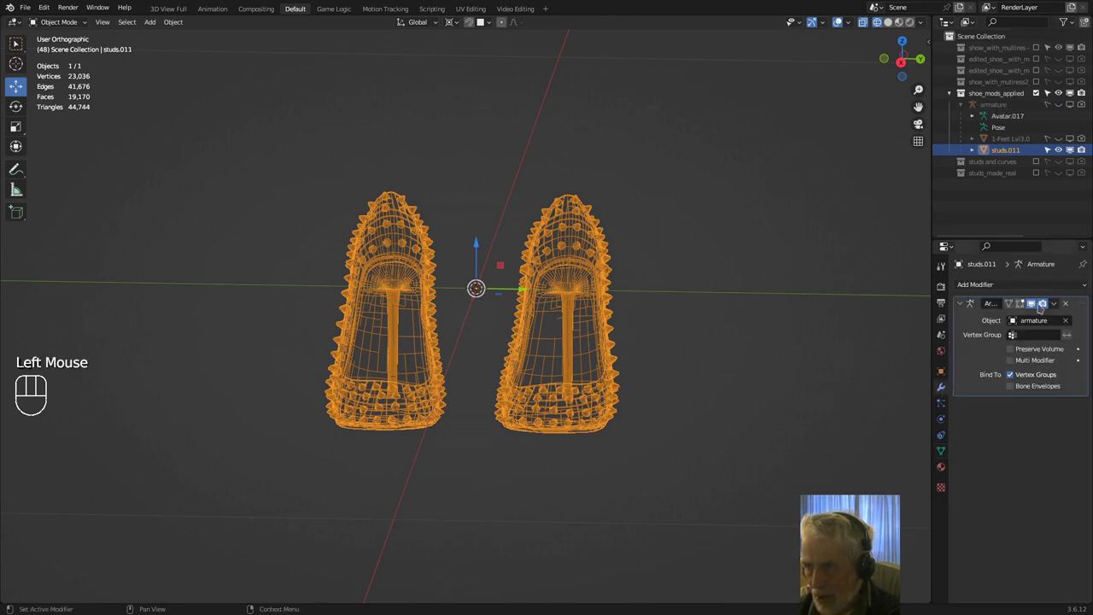
pyautogui.click(1066, 303)
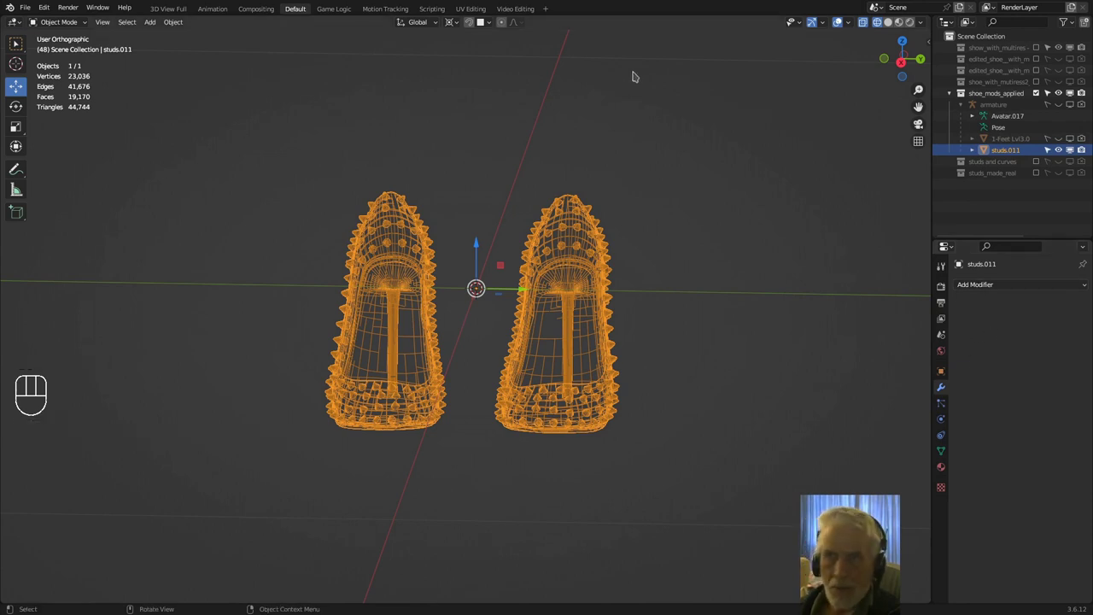
pyautogui.click(911, 23)
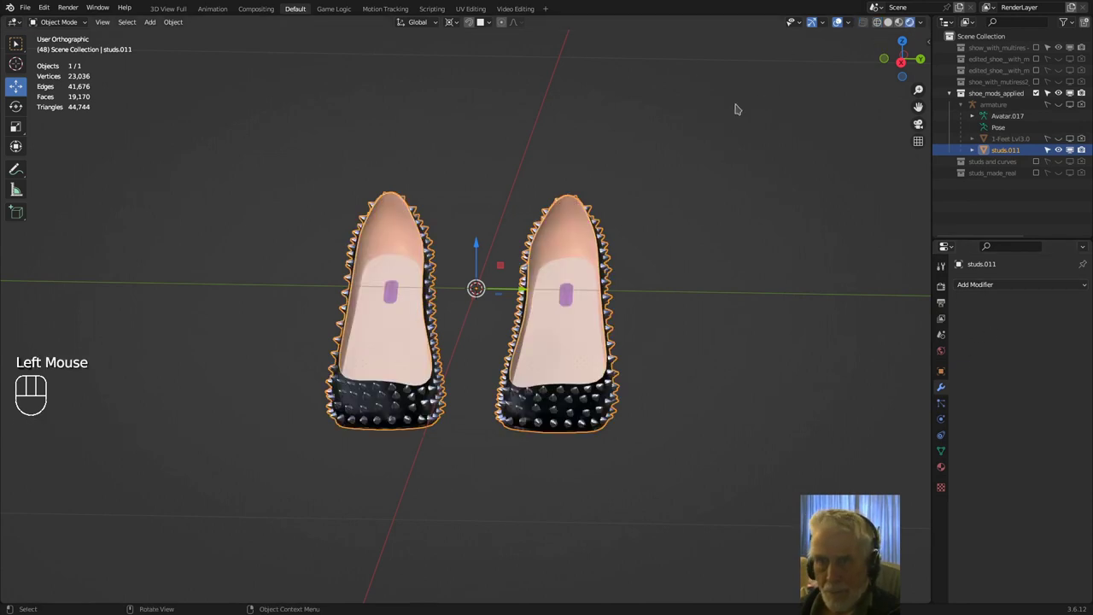
# Switch the viewport to solid shading, then unhide and select the armature.
pyautogui.click(888, 23)
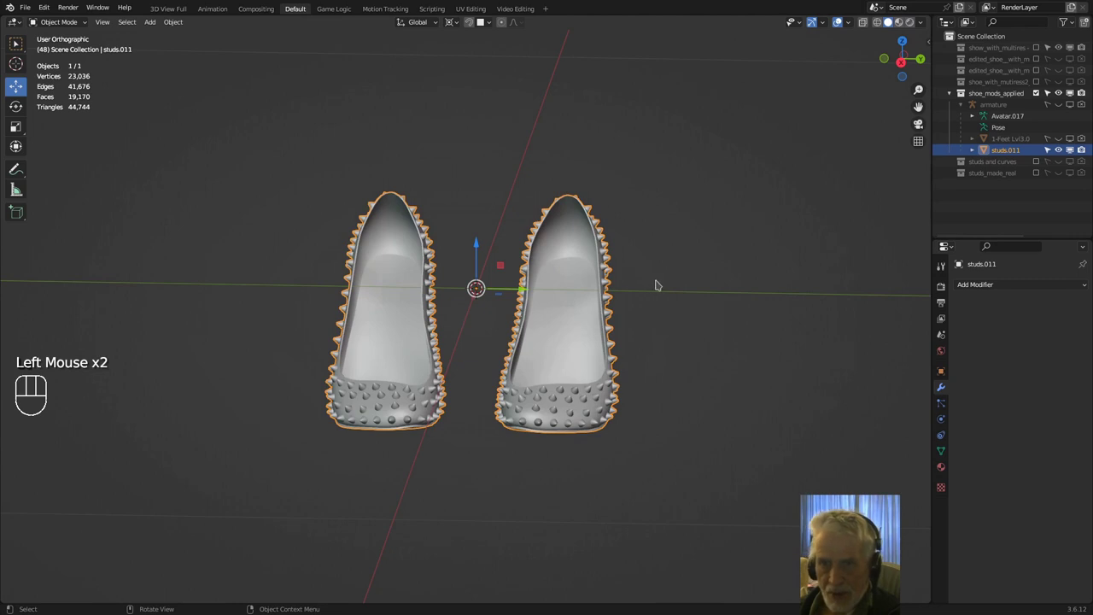
pyautogui.click(656, 286)
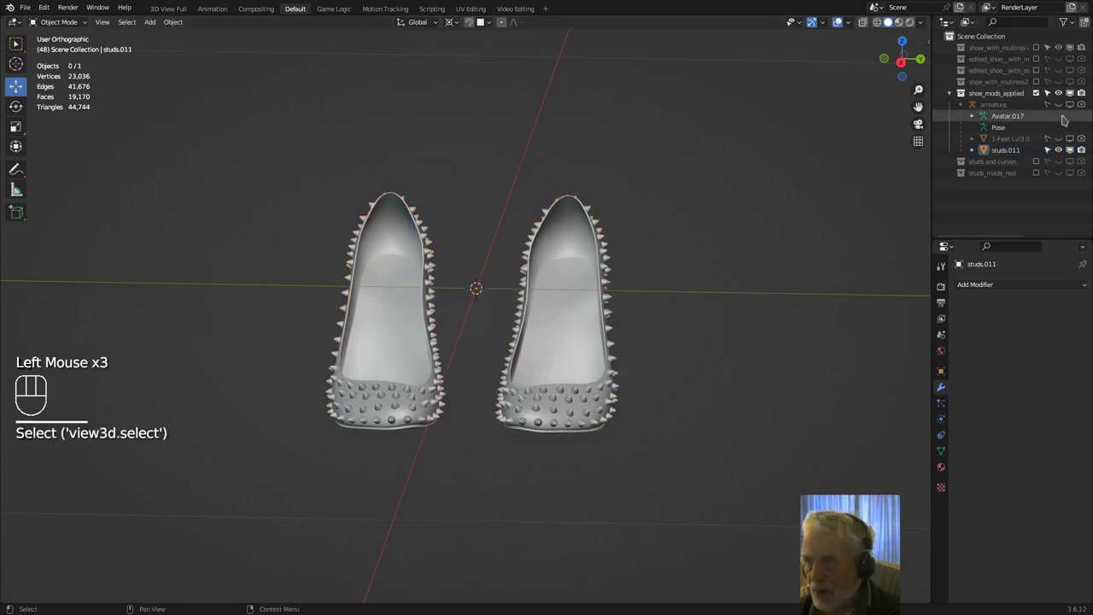
pyautogui.click(1057, 104)
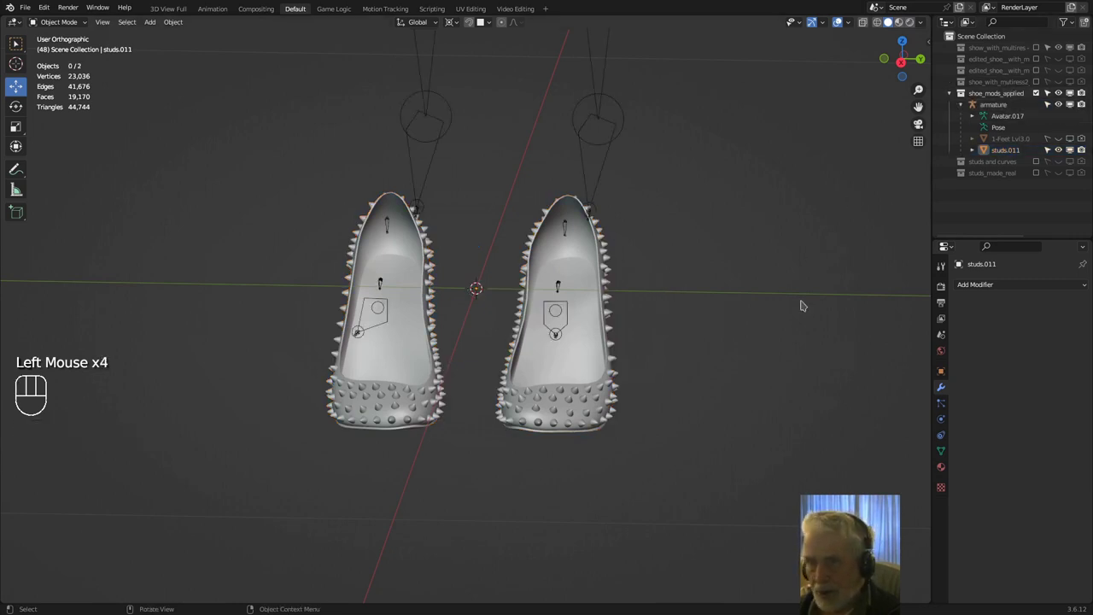
pyautogui.scroll(-2, 660, 247)
pyautogui.click(570, 189)
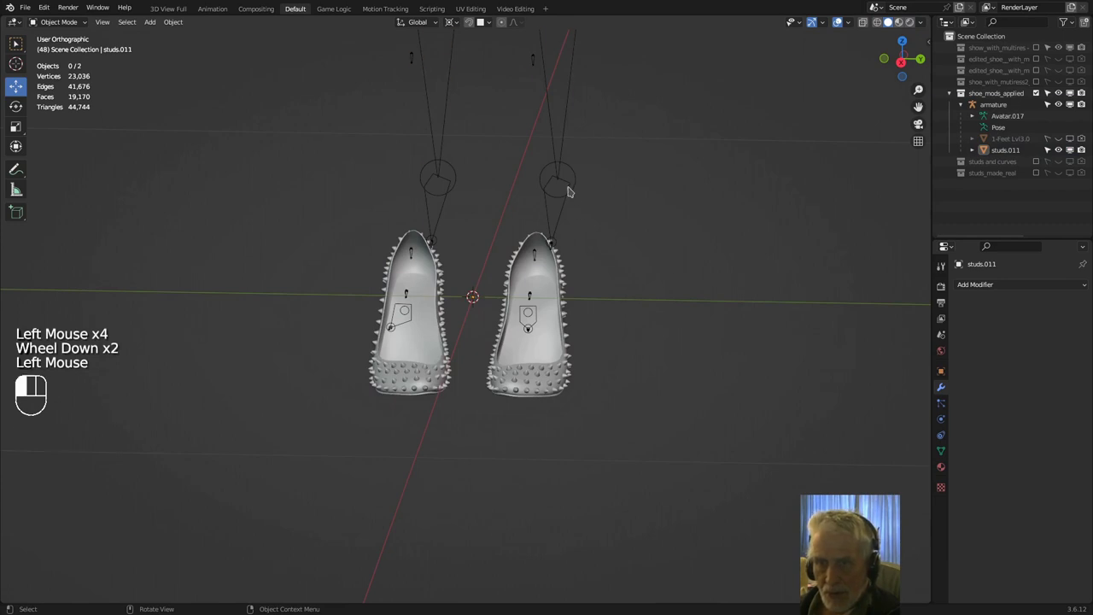
pyautogui.moveTo(573, 202); pyautogui.dragTo(562, 224, button='middle')
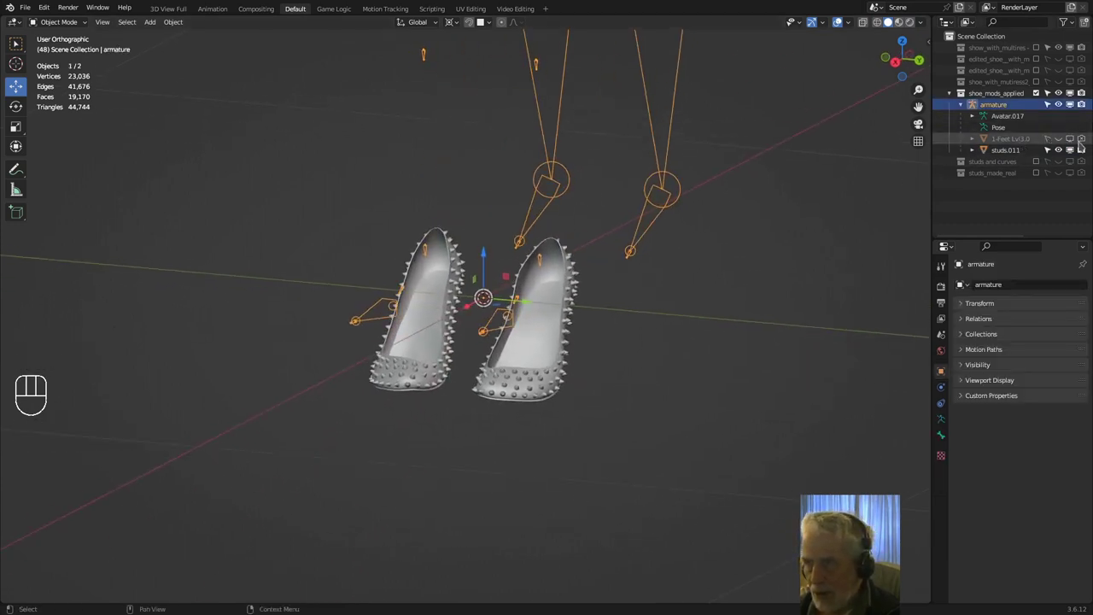
# Make the feet mesh selectable and visible in both viewport and renders, and select the joined studded shoes.
pyautogui.moveTo(1044, 139); pyautogui.dragTo(1048, 140)
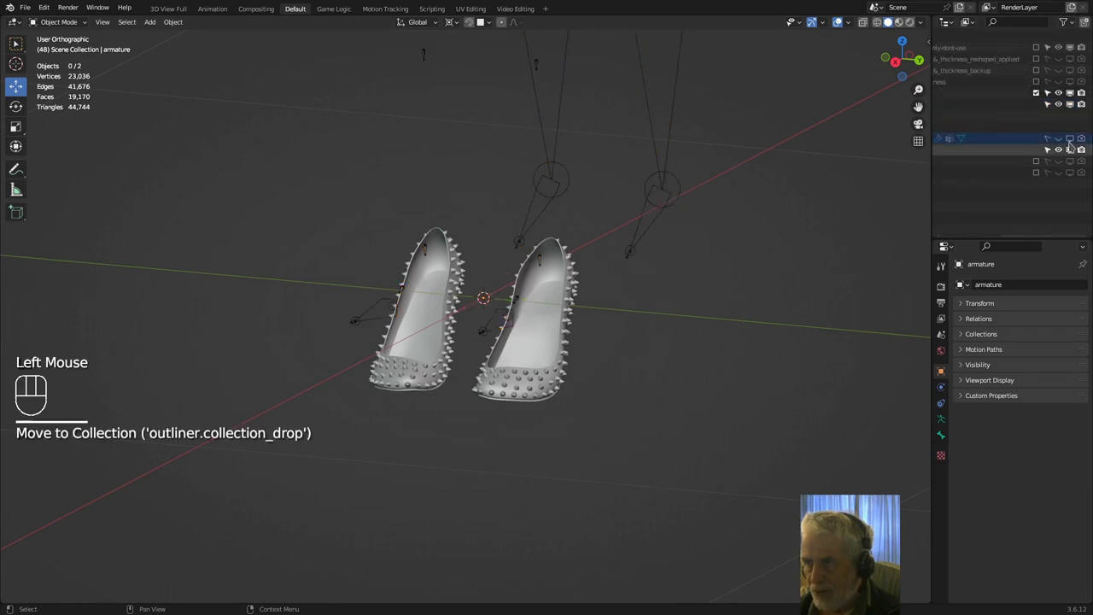
pyautogui.doubleClick(1047, 140)
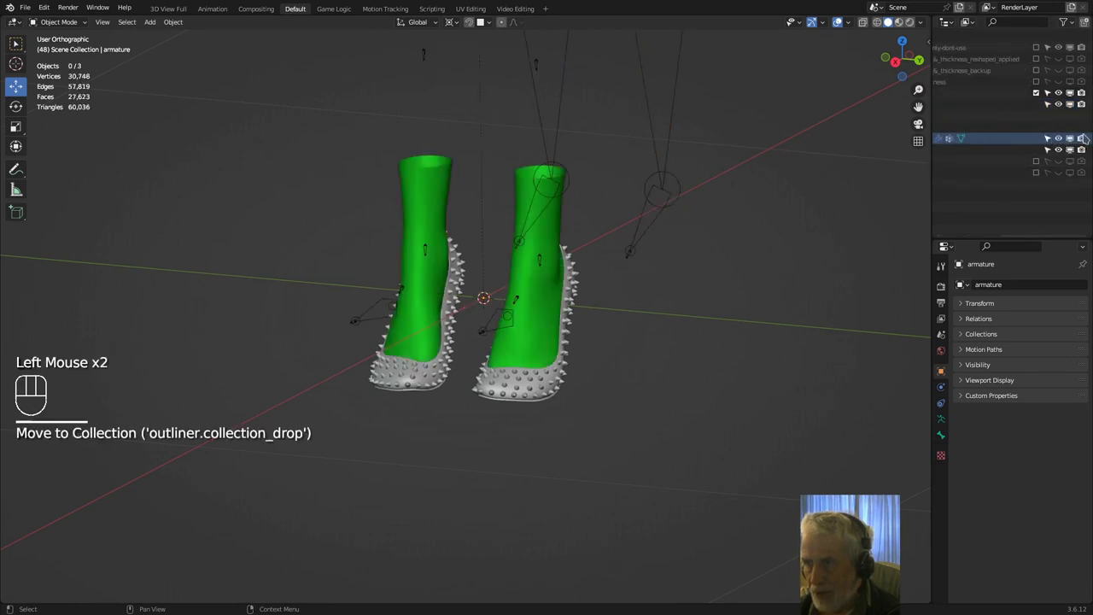
pyautogui.click(991, 185)
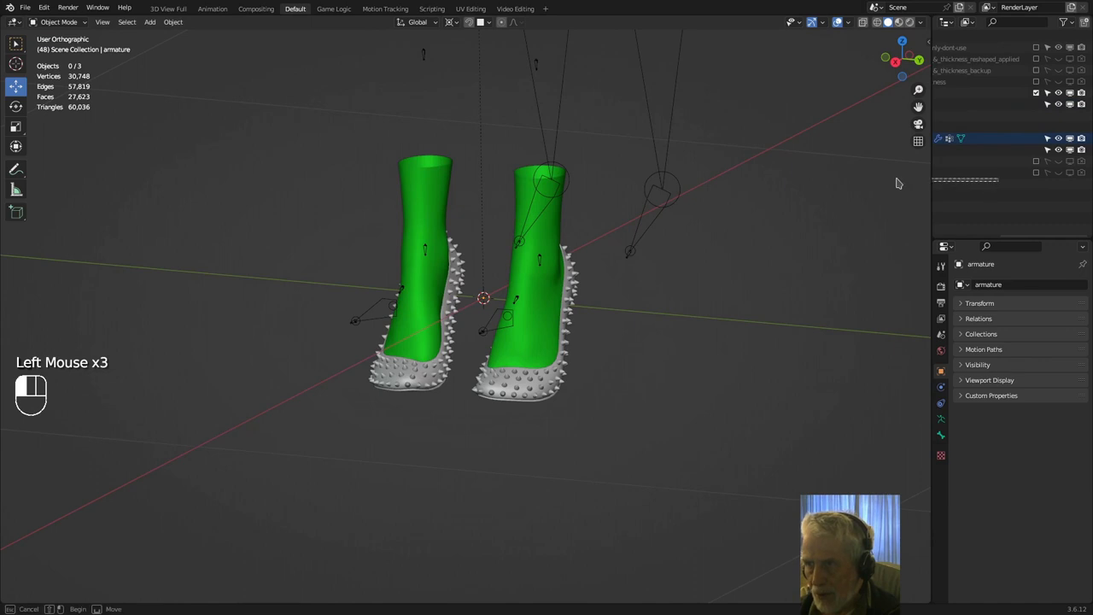
pyautogui.moveTo(931, 182)
pyautogui.mouseDown()
pyautogui.moveTo(695, 184)
pyautogui.moveTo(957, 190)
pyautogui.moveTo(924, 190)
pyautogui.mouseUp()
pyautogui.scroll(-2, 726, 282)
pyautogui.moveTo(728, 271); pyautogui.dragTo(652, 310, button='middle')
pyautogui.moveTo(602, 386); pyautogui.dragTo(576, 374, button='middle')
pyautogui.click(538, 380)
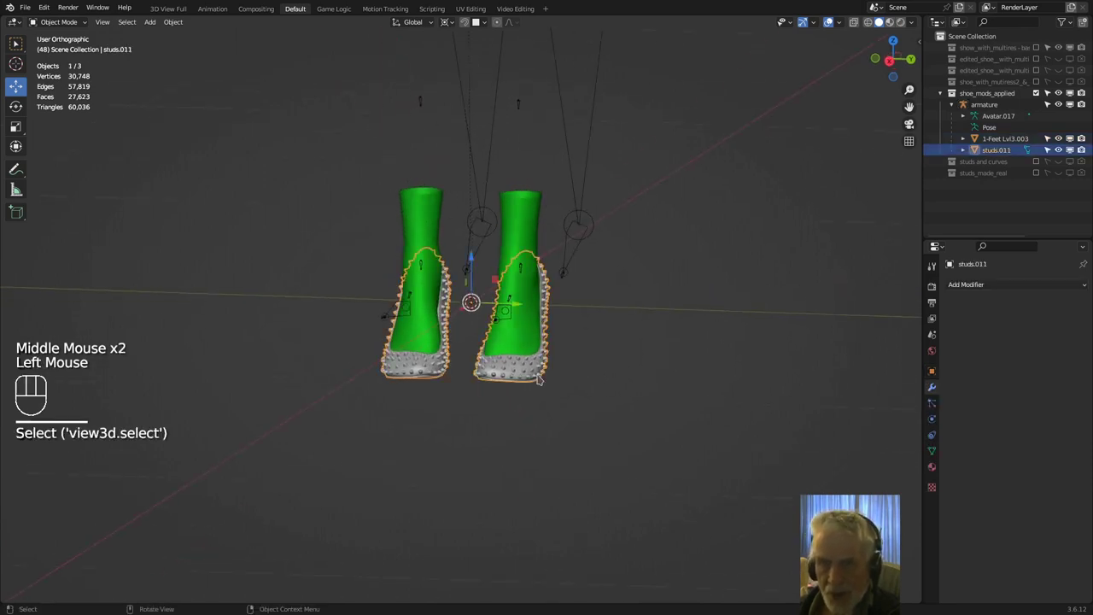